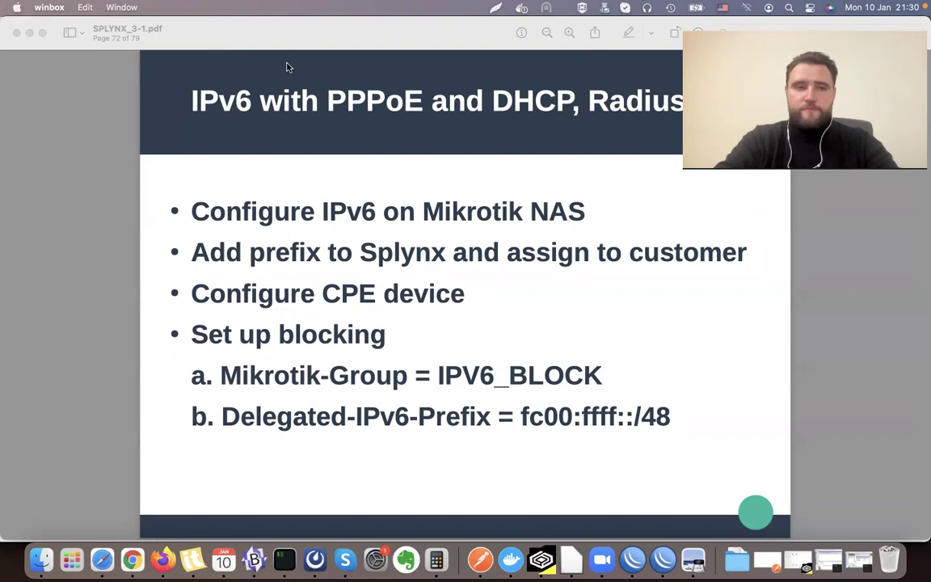
- Switch to Safari, search Google for "splynx ipv6" and open the Splynx IPv6 support article
left_click(184, 32)
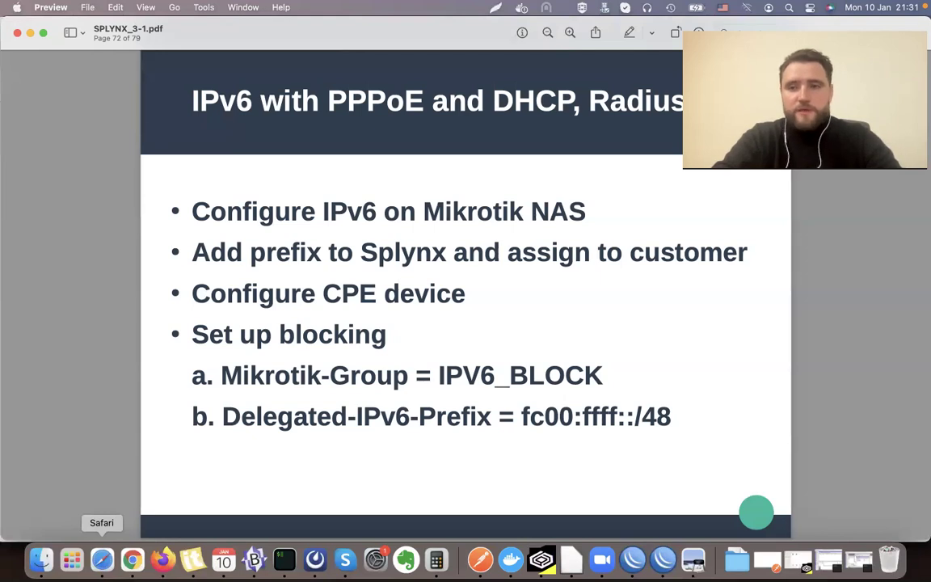
left_click(102, 559)
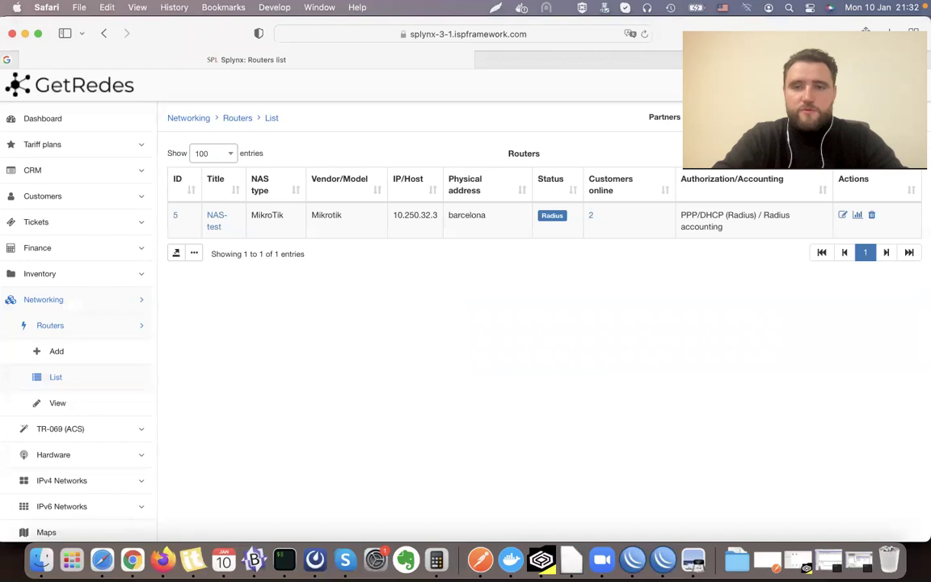
left_click(652, 63)
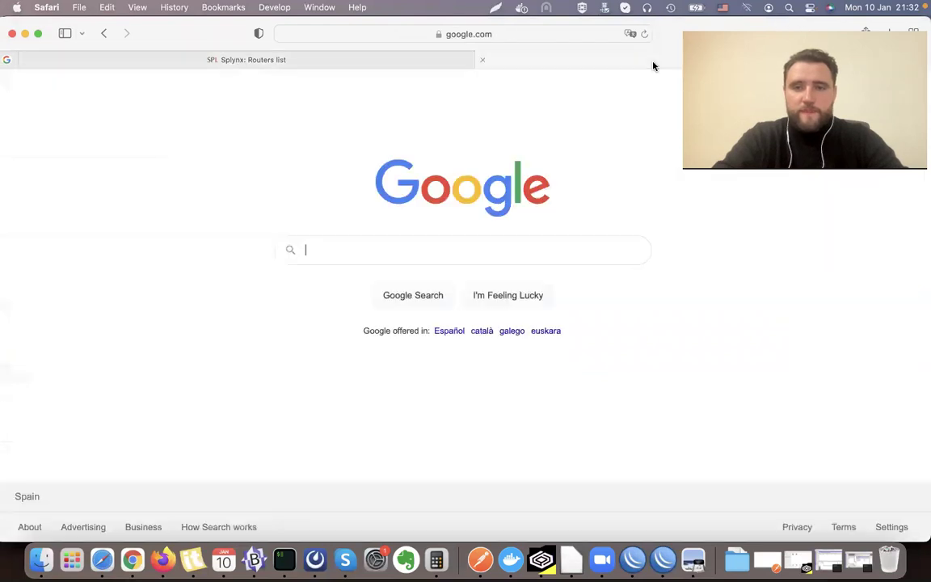
type("splynx ipv6")
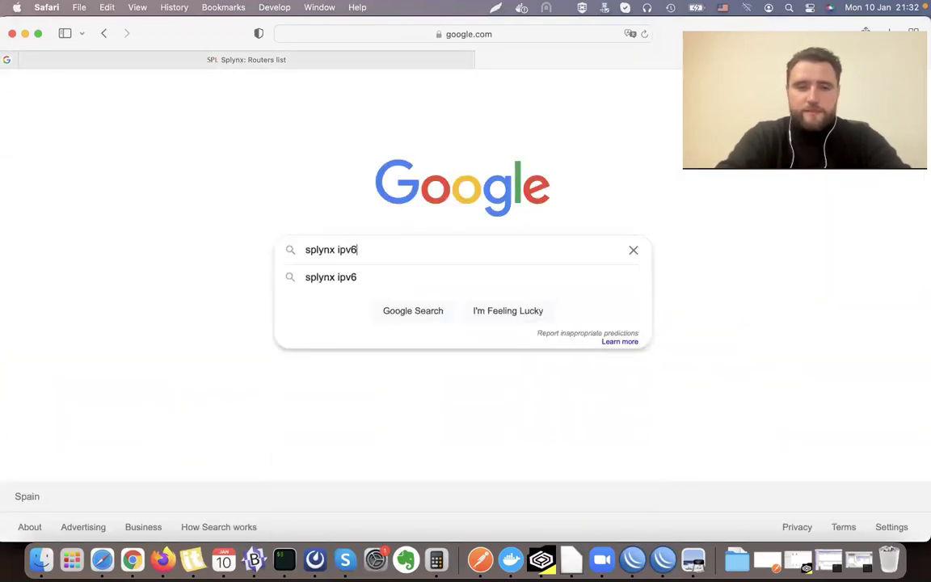
key("Return")
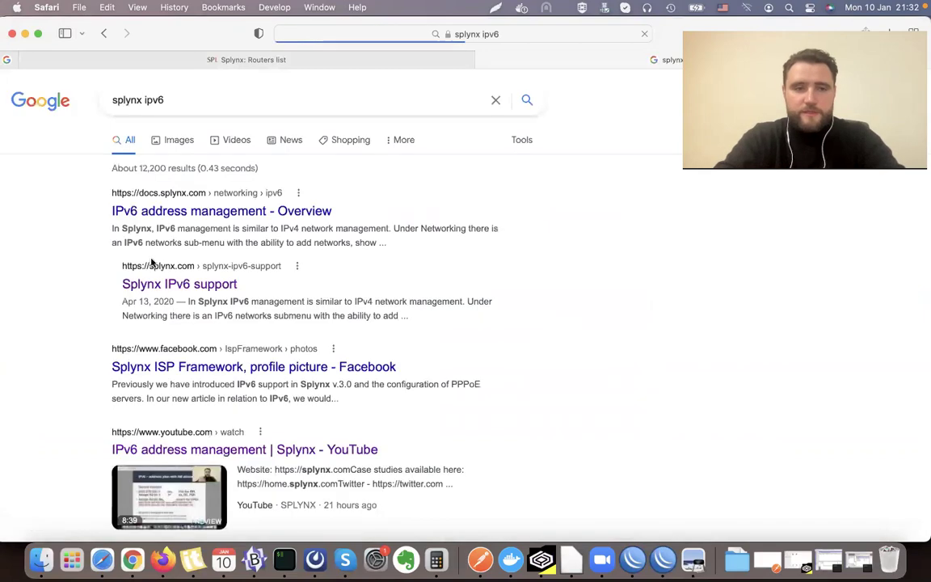
left_click(186, 286)
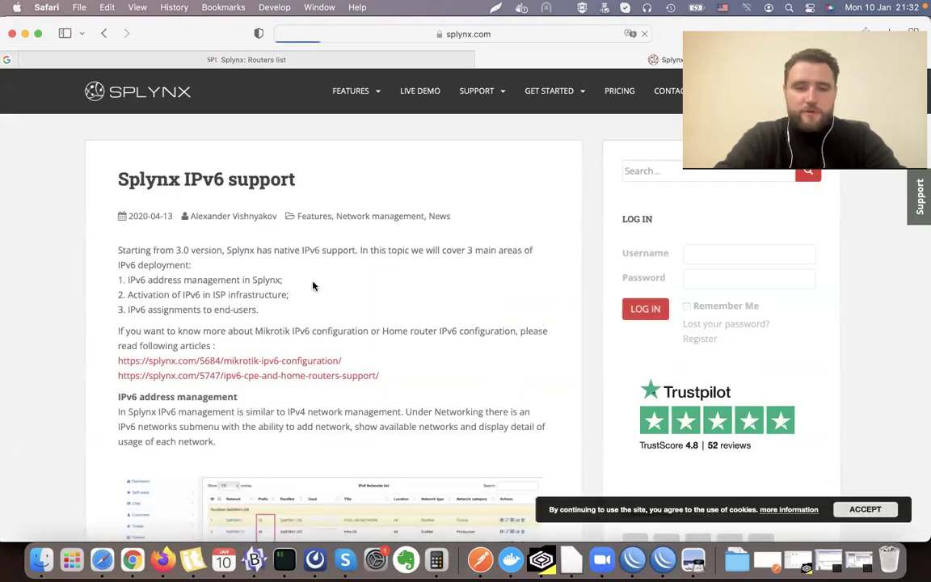
- Open the linked IPv6 CPE and home routers article and examine its supported router models and connection scheme
scroll(325, 277, "down", 2)
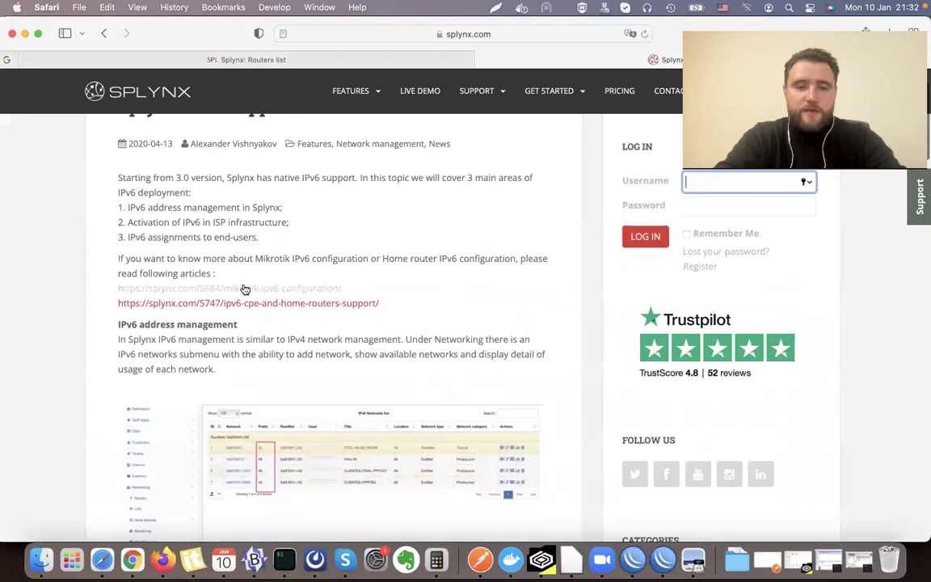
left_click_drag(369, 287, 118, 293)
left_click(91, 297)
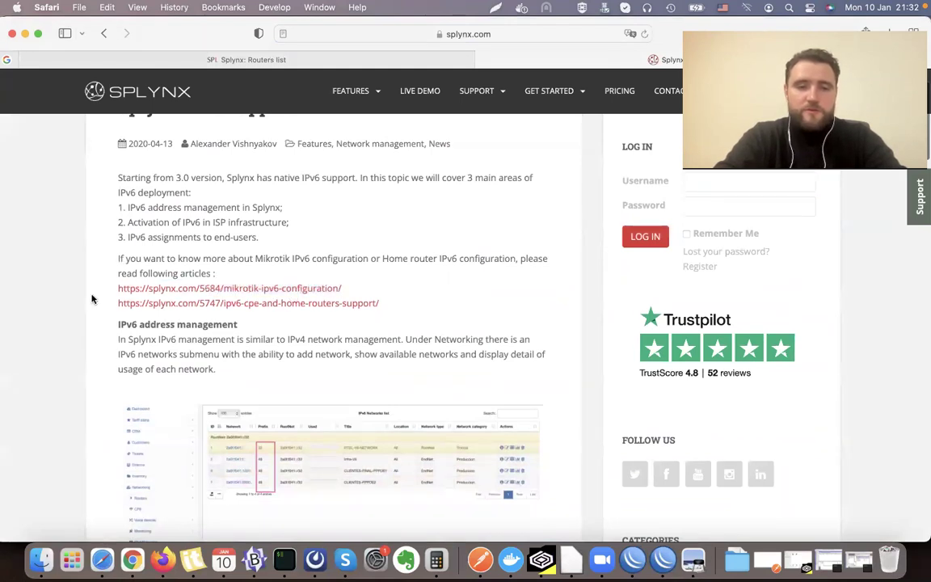
left_click(353, 304)
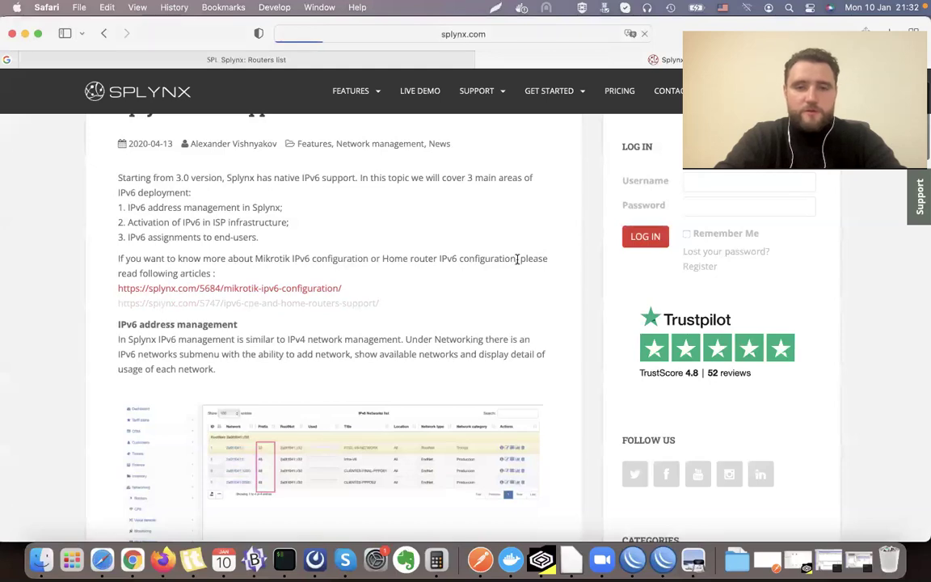
scroll(518, 263, "down", 10)
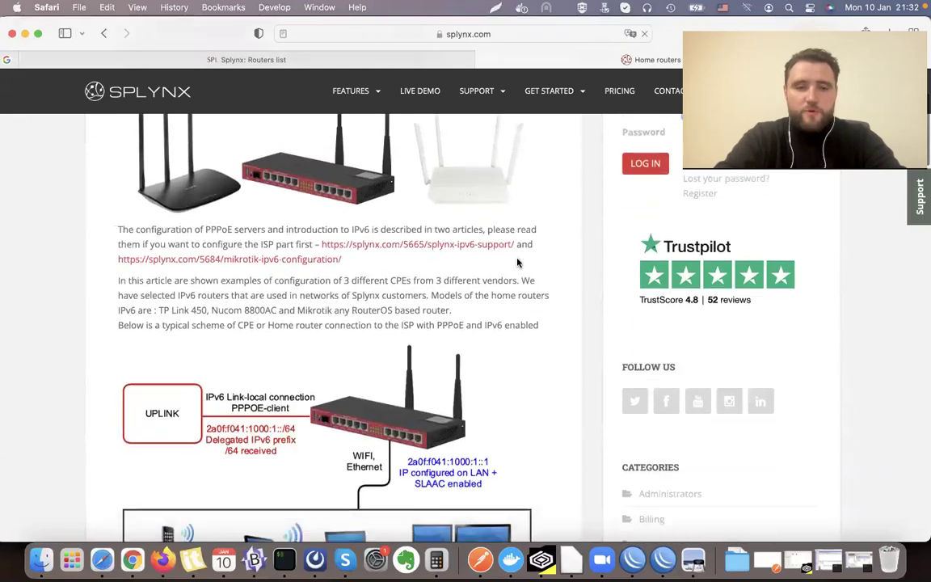
scroll(518, 263, "up", 5)
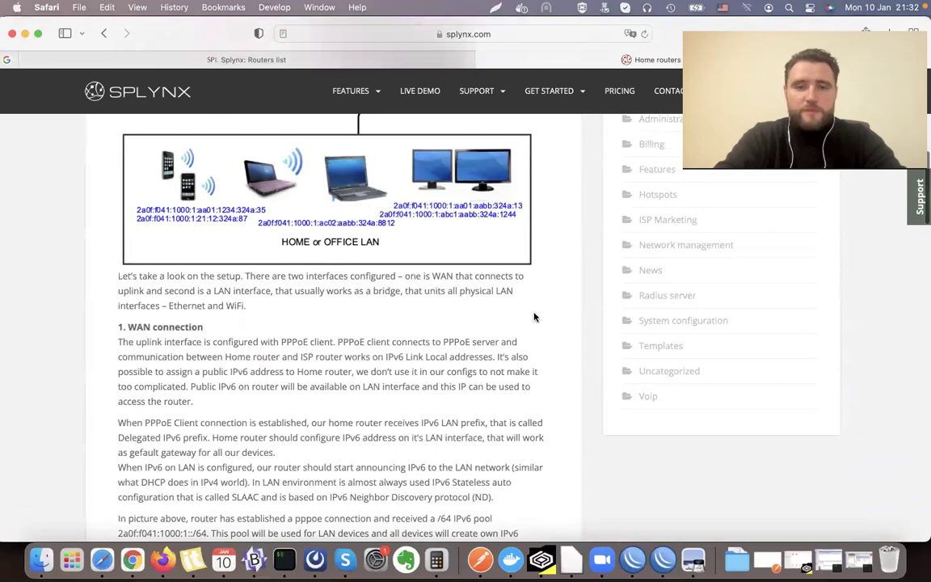
scroll(531, 316, "up", 8)
scroll(578, 202, "up", 3)
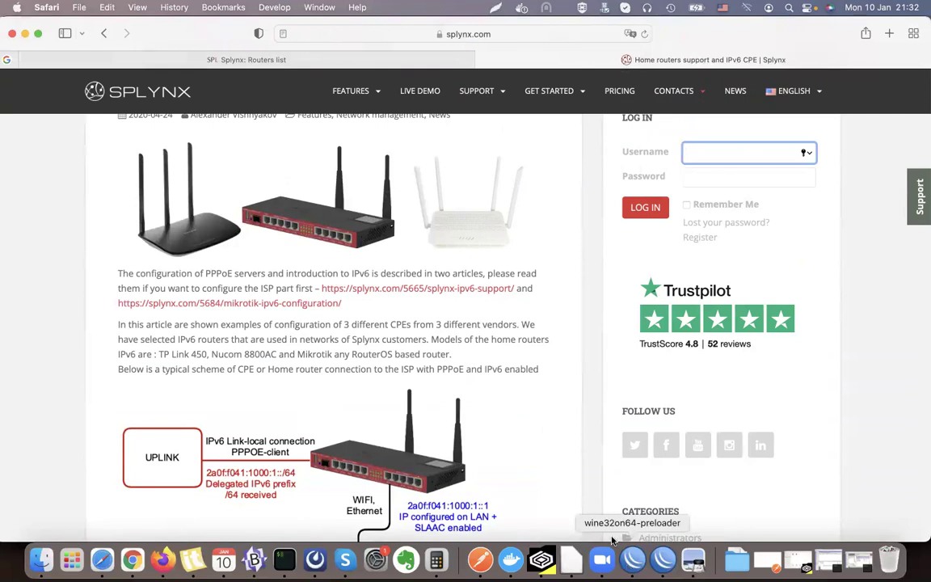
scroll(450, 287, "up", 3)
scroll(477, 366, "down", 5)
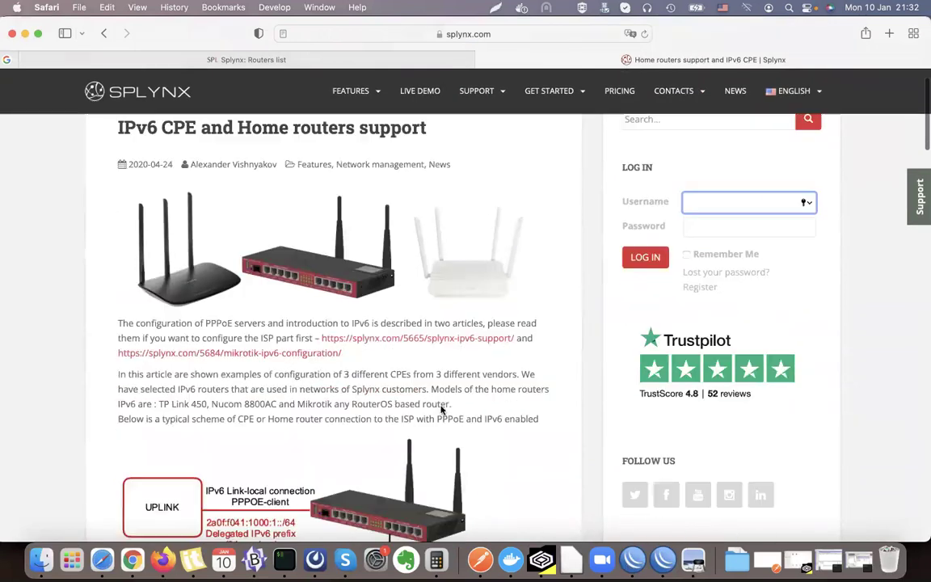
scroll(476, 366, "up", 5)
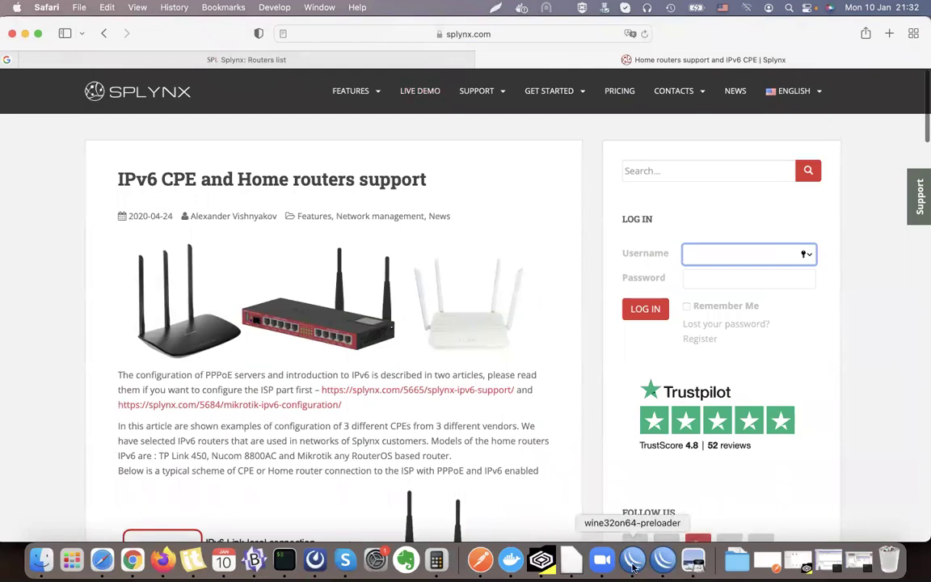
- Return to the Splynx routers list and examine the authorization and accounting method of the NAS-test router
left_click(225, 62)
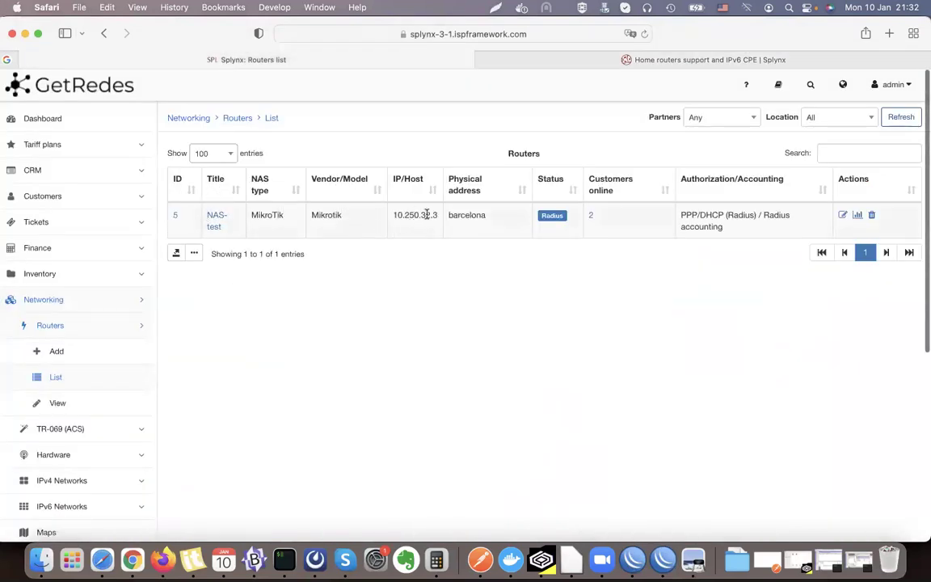
left_click_drag(681, 212, 752, 230)
left_click(752, 230)
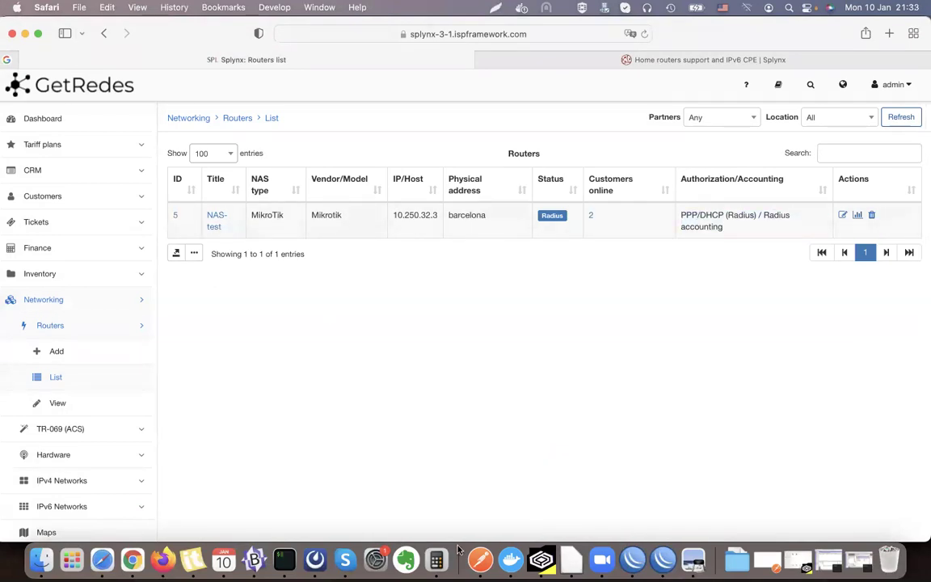
- Switch to the WinBox session of the 2011_RB router and move its window fully into view
left_click(633, 568)
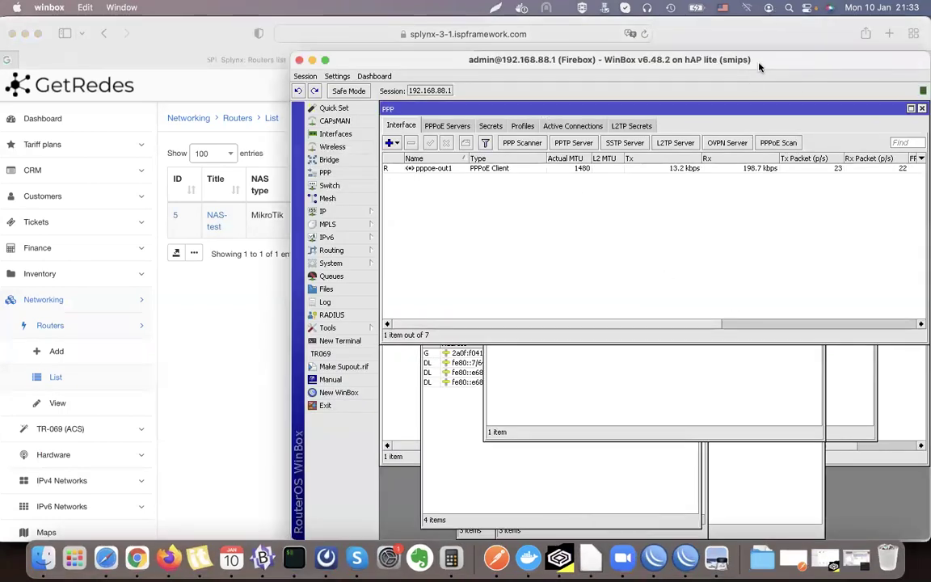
left_click_drag(681, 57, 732, 131)
left_click(362, 134)
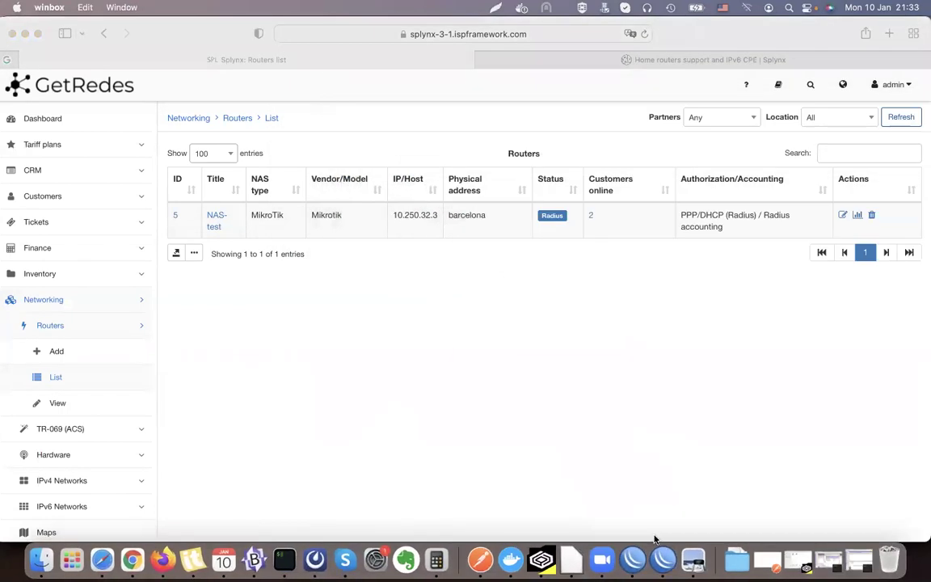
left_click(653, 557)
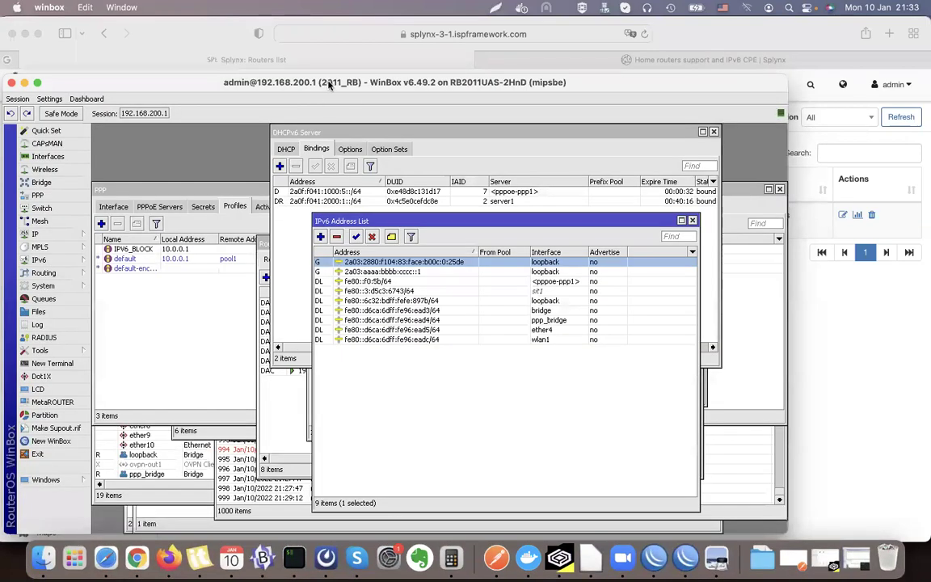
left_click_drag(335, 87, 379, 32)
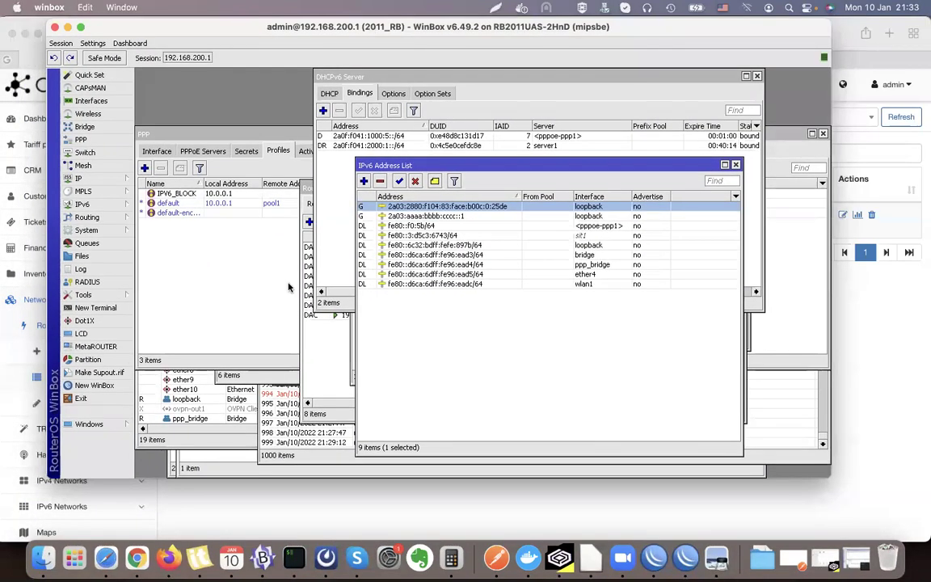
- Close every open configuration window in the 2011_RB session to leave an empty workspace
left_click(756, 77)
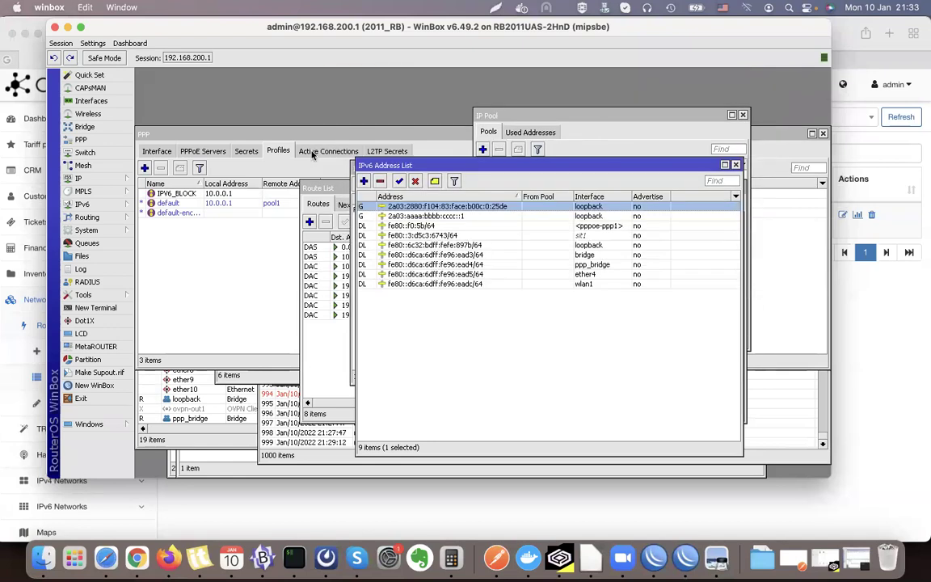
left_click(734, 166)
left_click(742, 114)
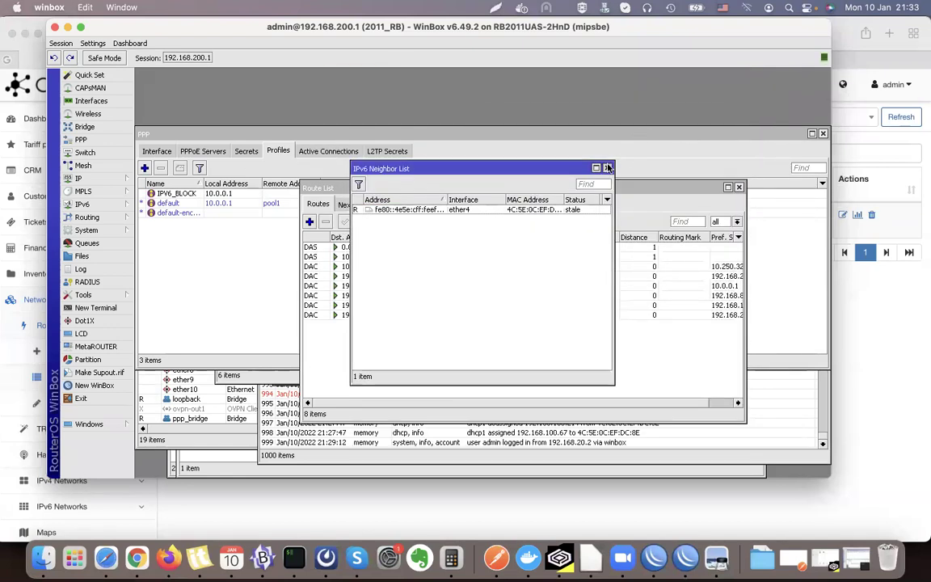
left_click(608, 167)
left_click(740, 188)
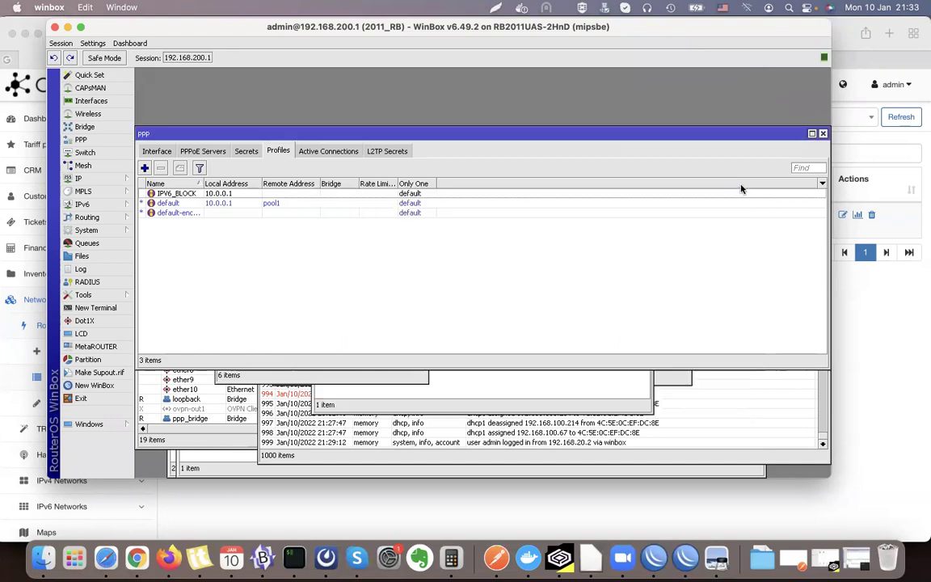
left_click(811, 133)
left_click(822, 133)
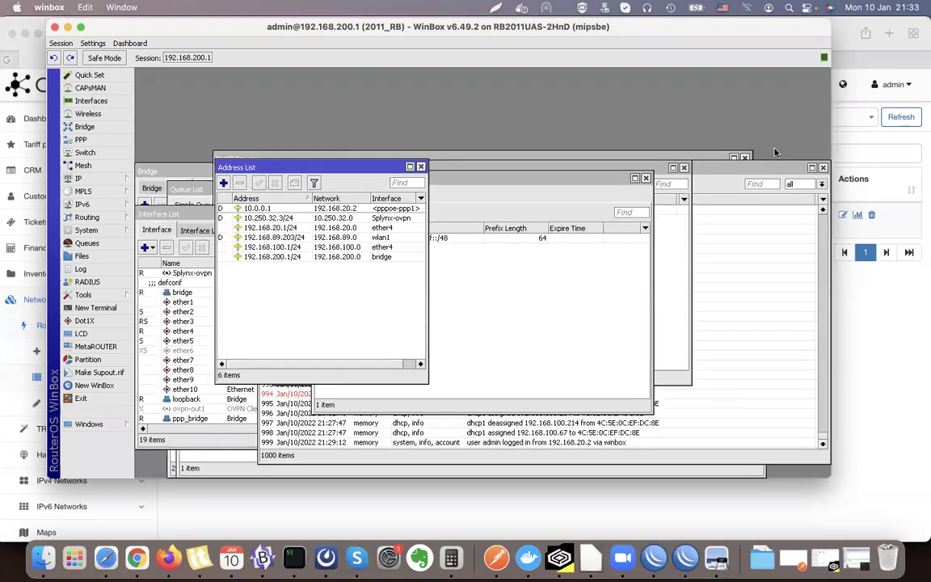
left_click(684, 168)
left_click(597, 178)
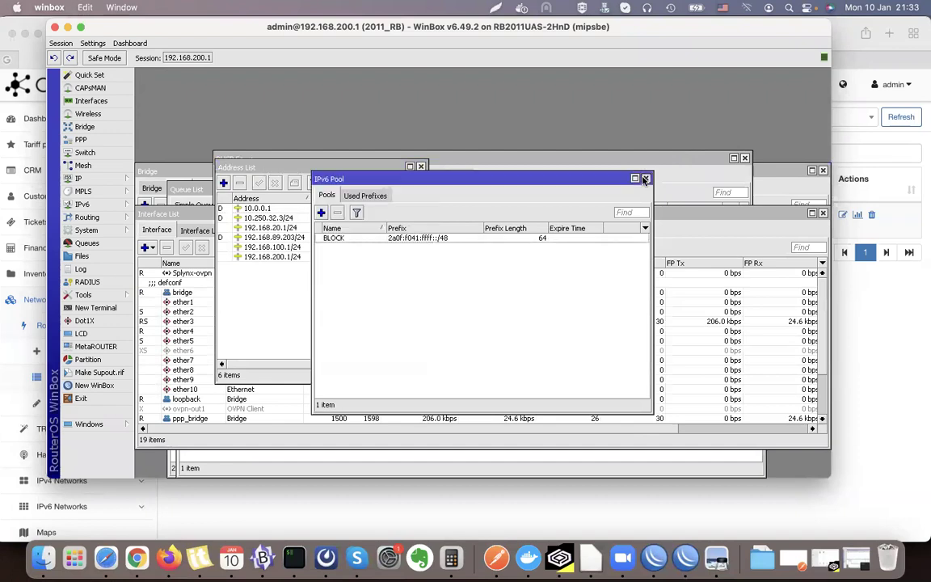
left_click(645, 177)
left_click(667, 158)
left_click(822, 214)
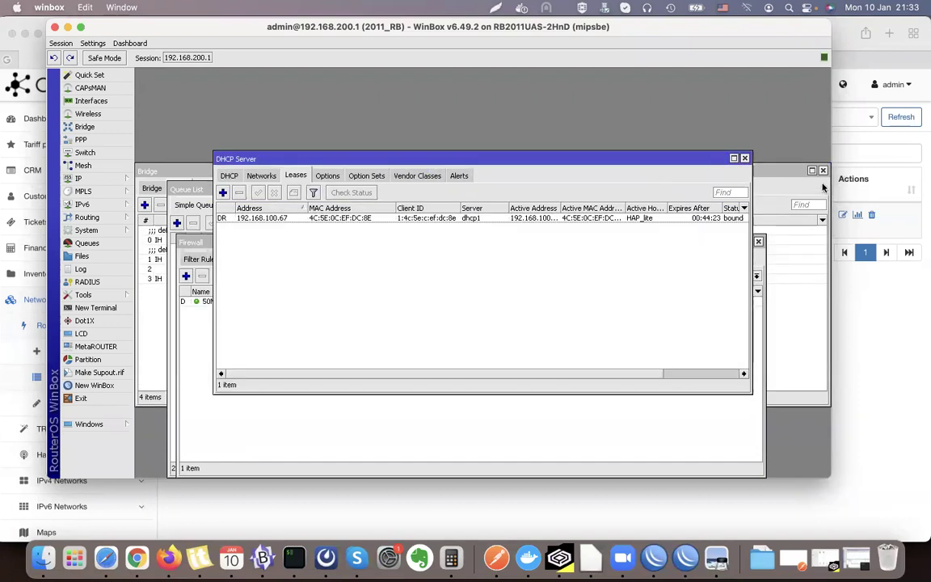
left_click(822, 170)
left_click(744, 158)
left_click(757, 241)
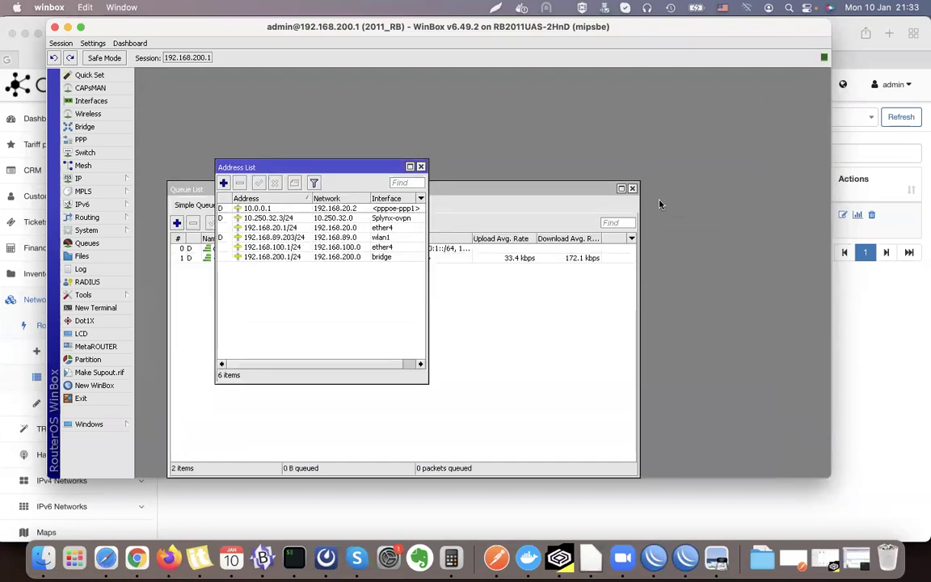
left_click(632, 188)
left_click(421, 167)
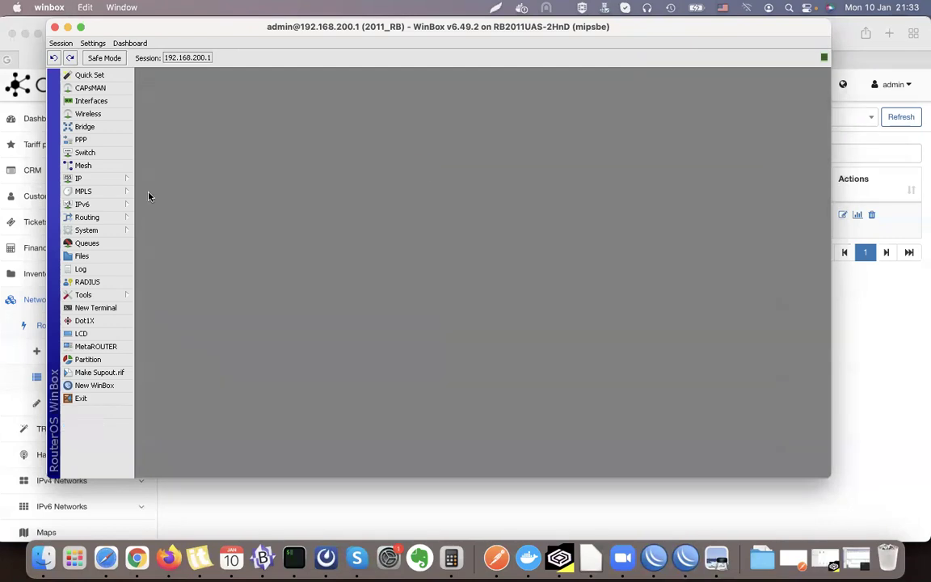
- Open the router's package list, check that the ipv6 package is installed, and look over the available IPv6 settings
left_click(93, 217)
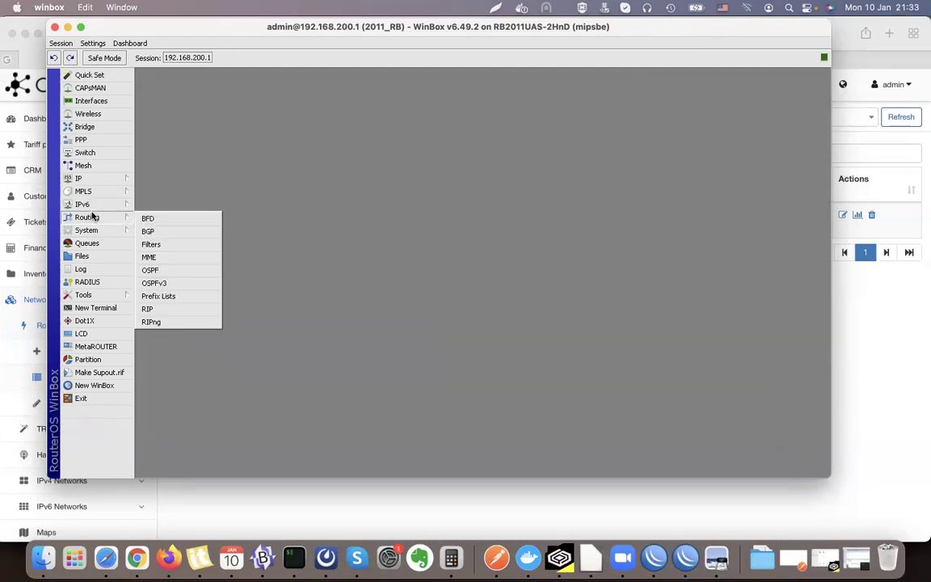
mouse_move(88, 181)
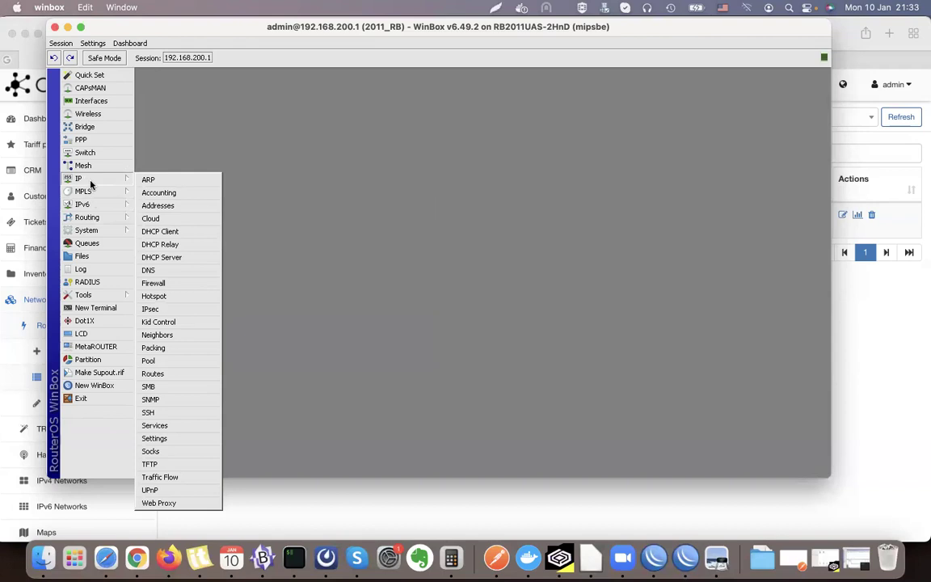
mouse_move(98, 297)
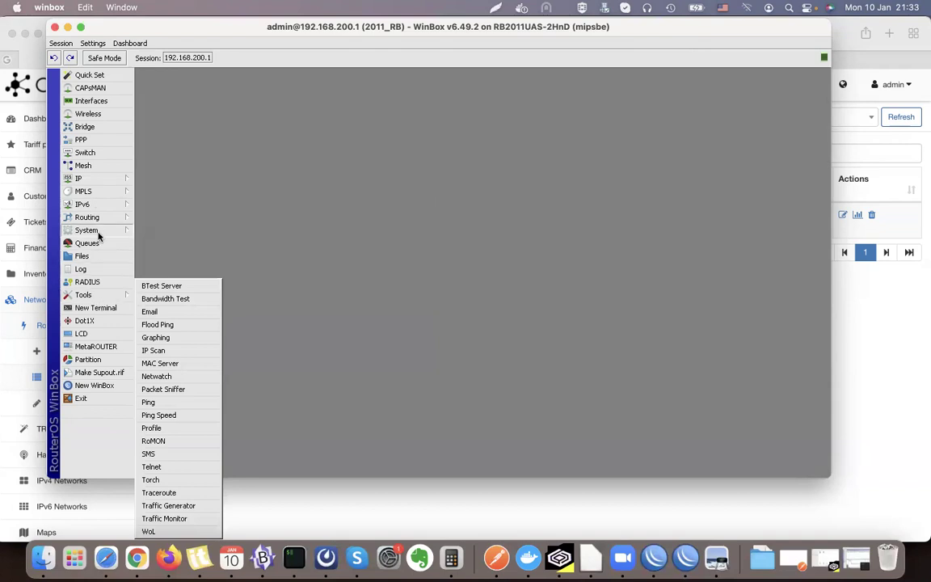
mouse_move(100, 233)
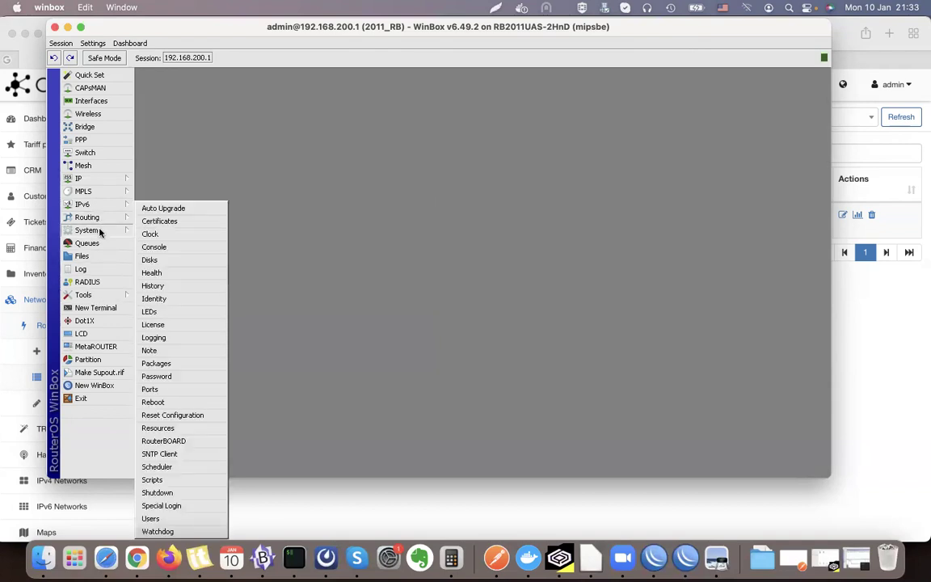
left_click(171, 363)
left_click(377, 247)
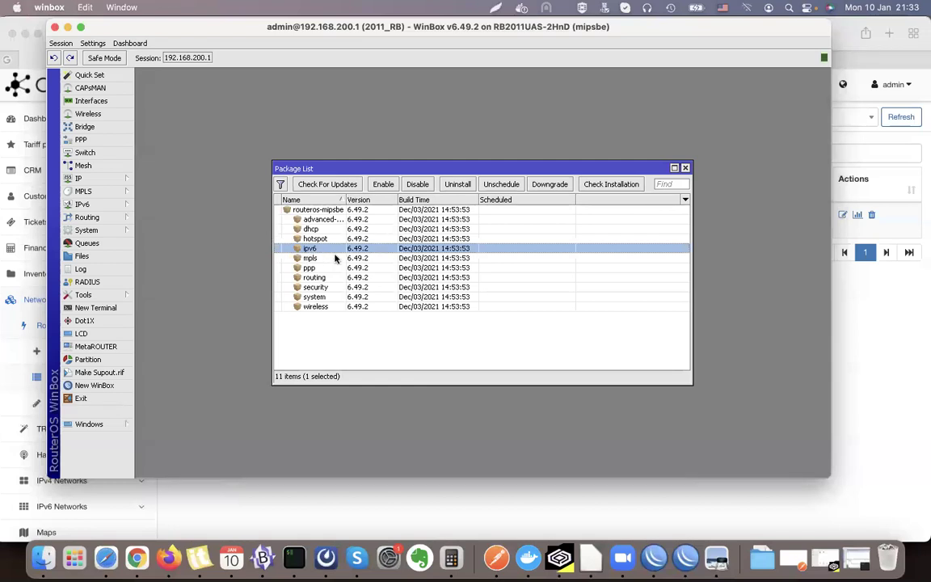
left_click(99, 205)
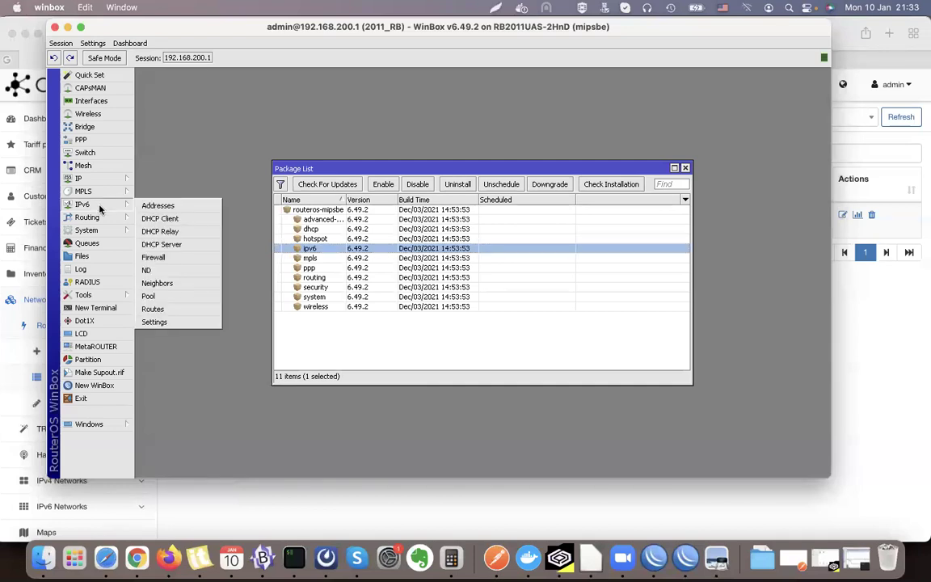
- Open the router's PPP profiles, inspect the default profile's general settings, and widen the profile list's Name column
left_click(80, 139)
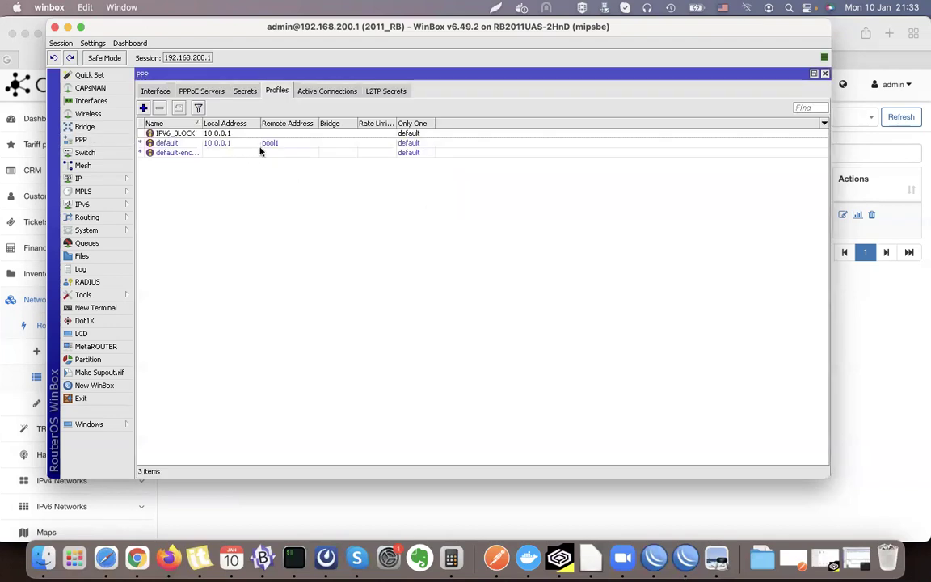
double_click(202, 144)
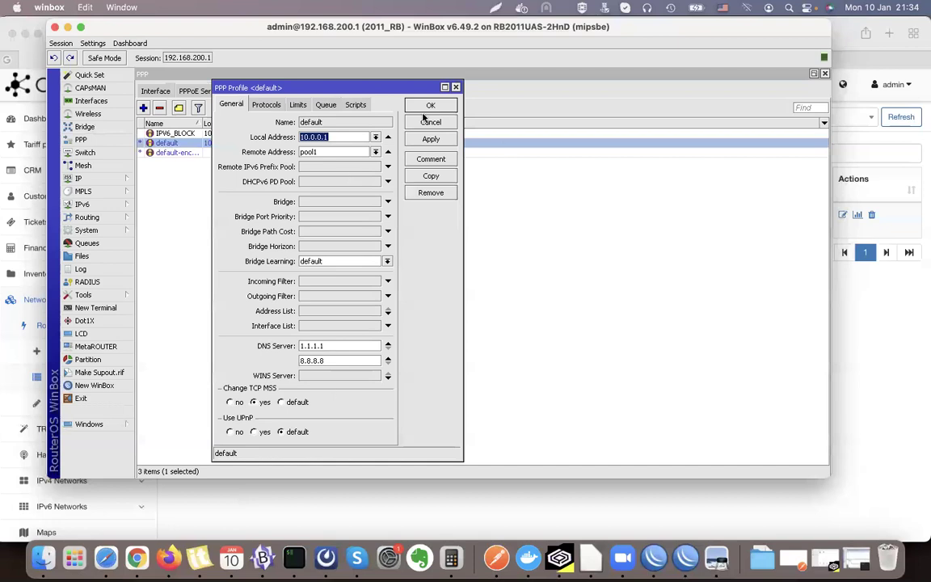
key("Escape")
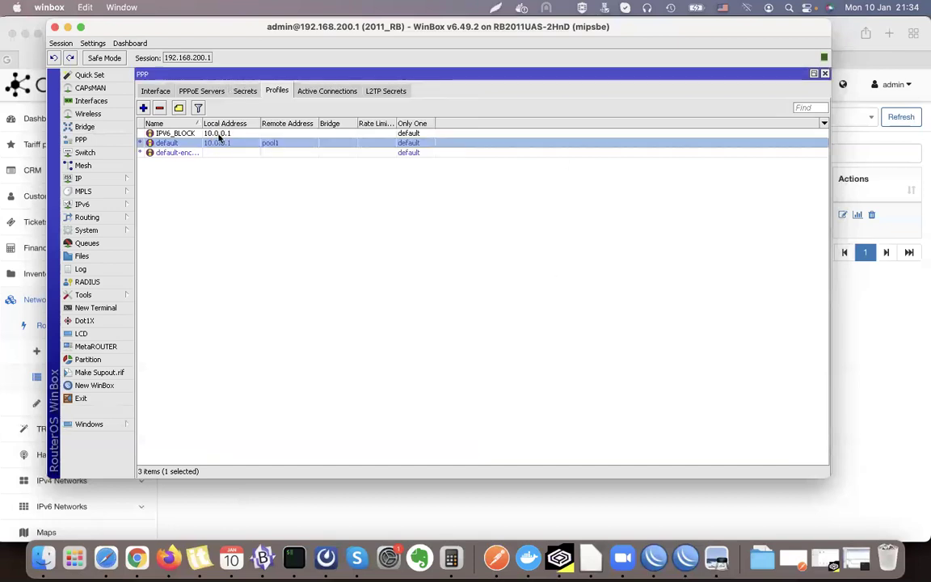
left_click_drag(201, 122, 226, 123)
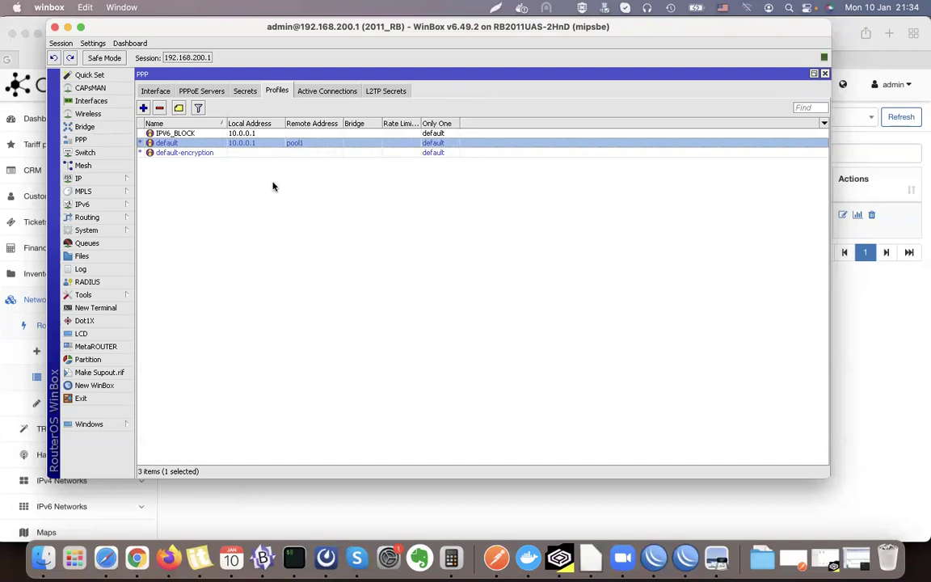
- Examine the IPV6_BLOCK PPP profile, focusing on its DHCPv6 PD Pool setting, and close the profile
left_click(262, 134)
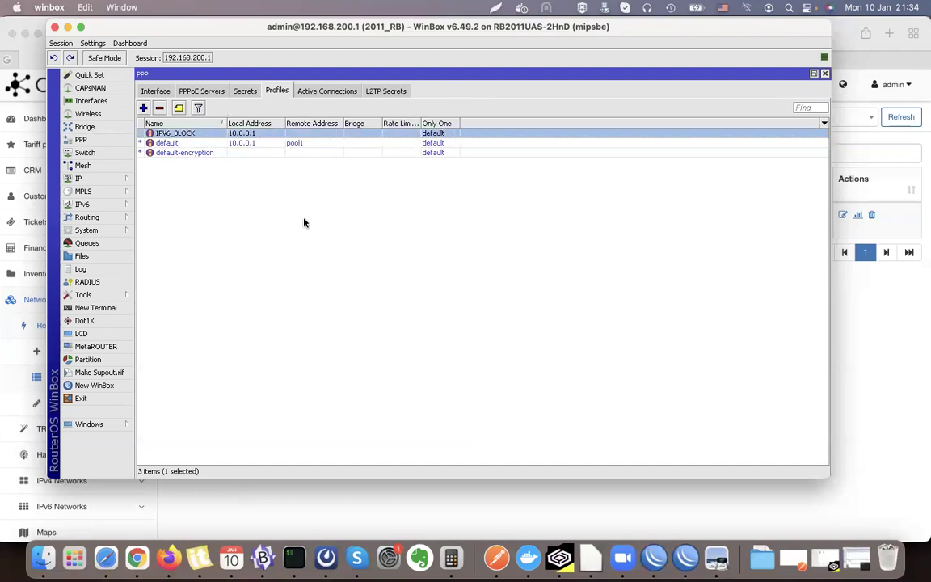
double_click(276, 136)
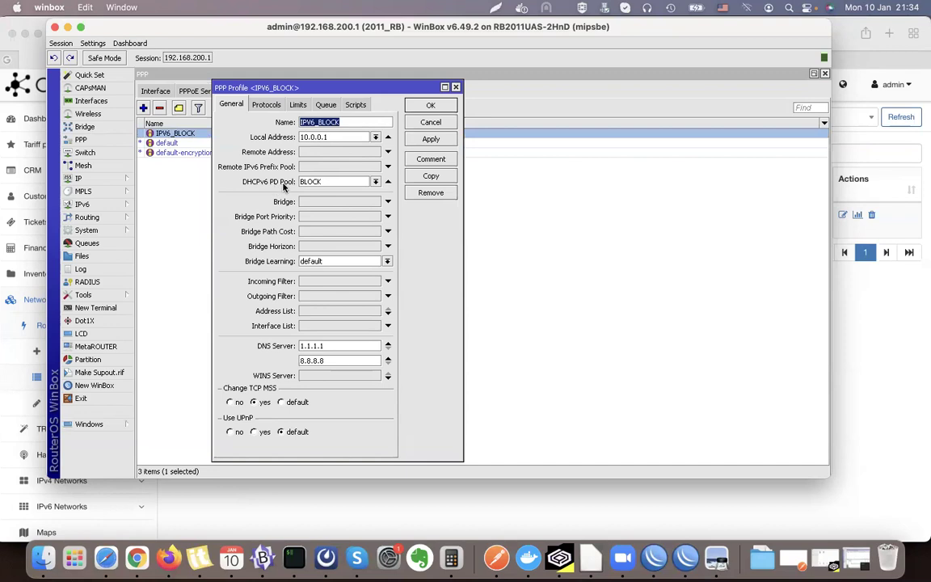
left_click(328, 181)
double_click(325, 182)
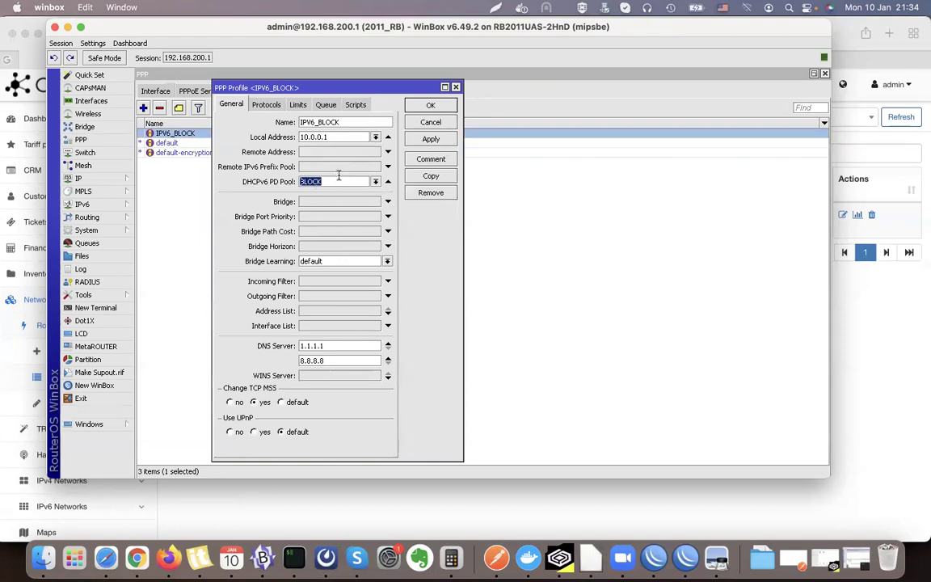
left_click(422, 105)
- Open the router's IPv6 pools and examine the prefix range and prefix length of the BLOCK pool
left_click(85, 204)
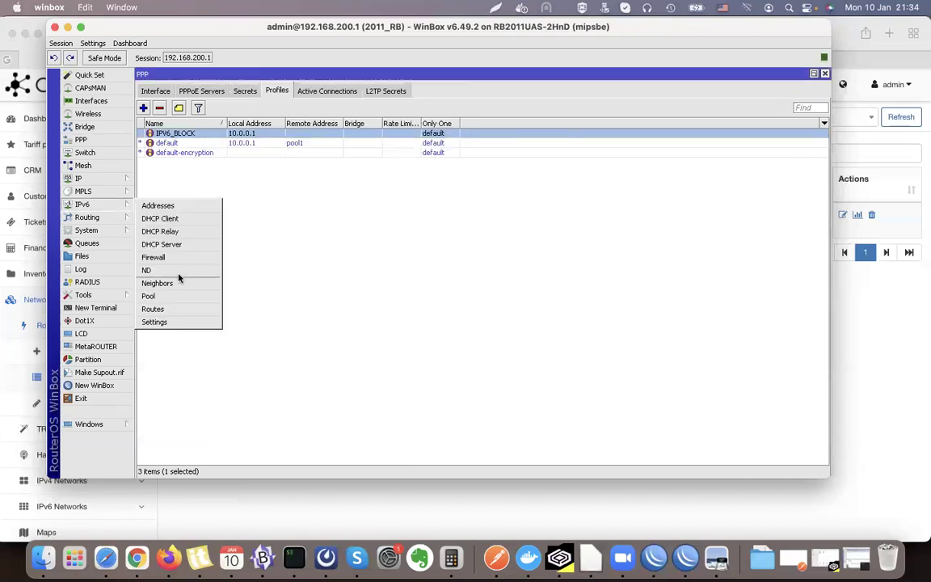
left_click(161, 297)
left_click(433, 238)
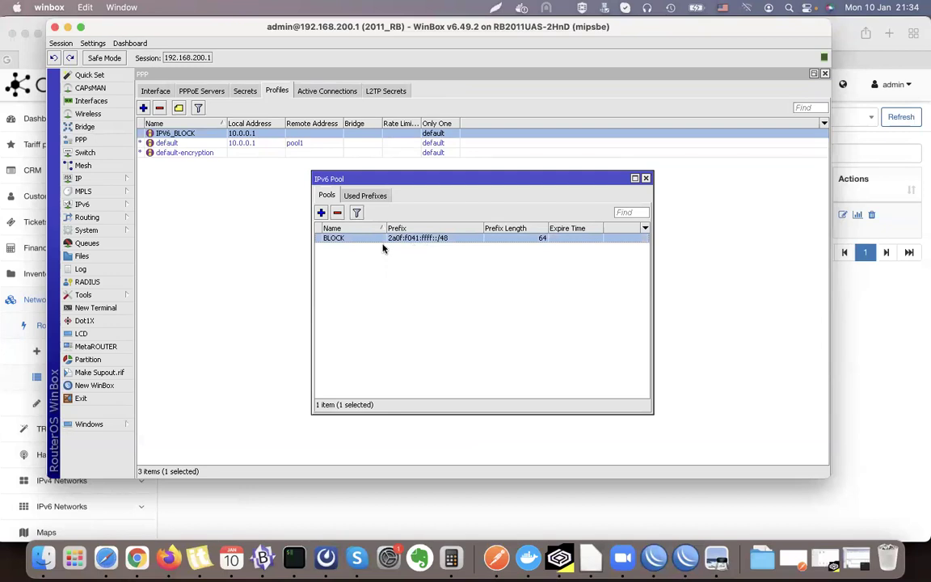
mouse_move(445, 242)
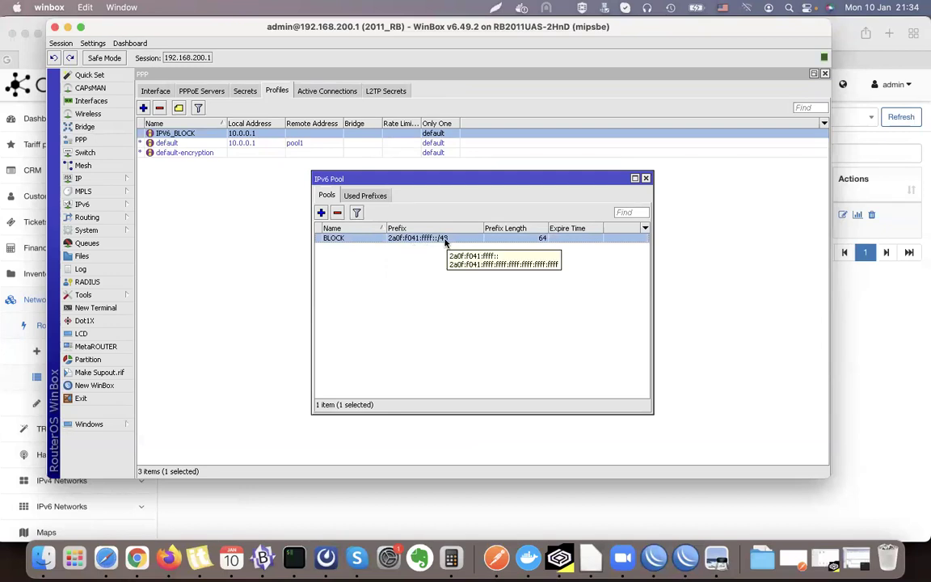
left_click_drag(410, 177, 430, 176)
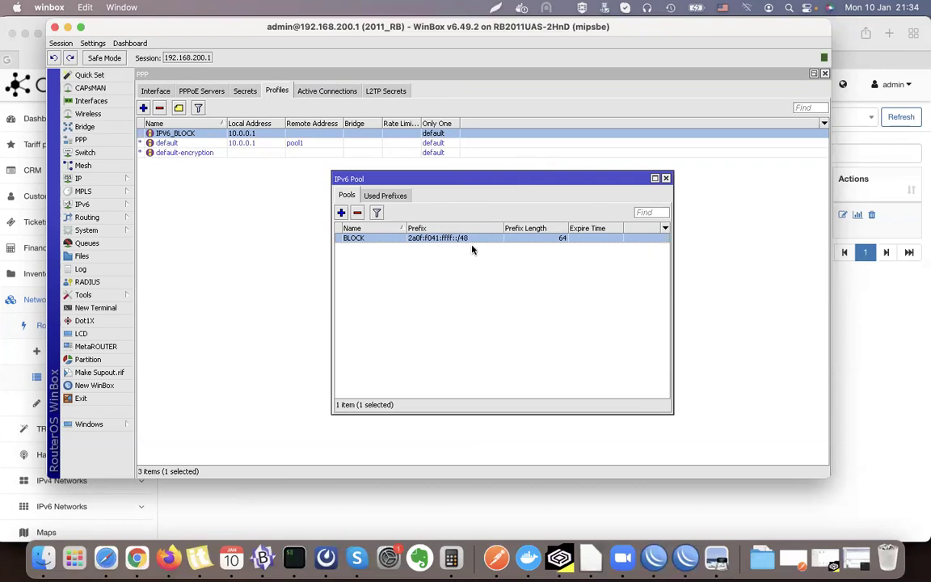
mouse_move(474, 243)
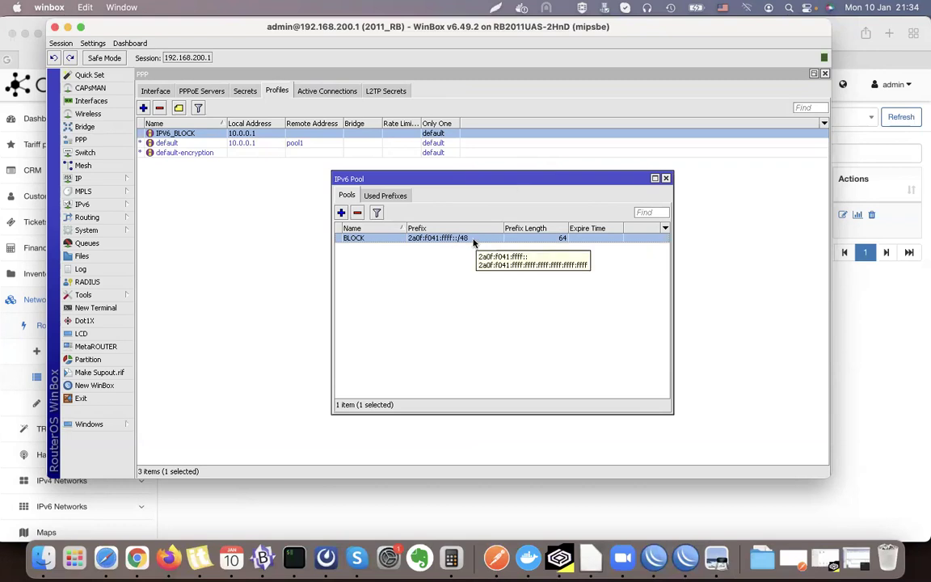
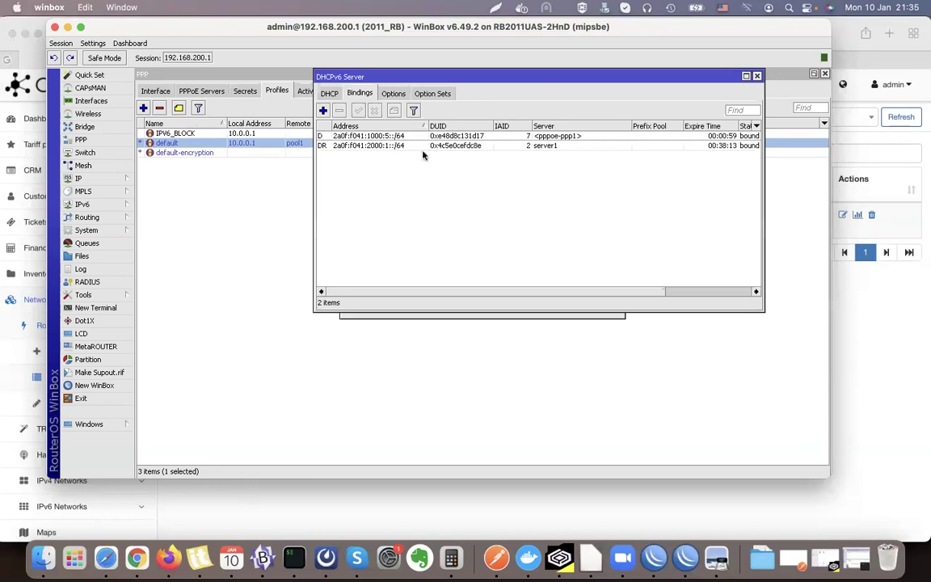
- Compare the DHCPv6 servers with their bindings for the PPPoE and ether4 clients, and close the DHCPv6 Server and IPv6 Settings windows
left_click(328, 94)
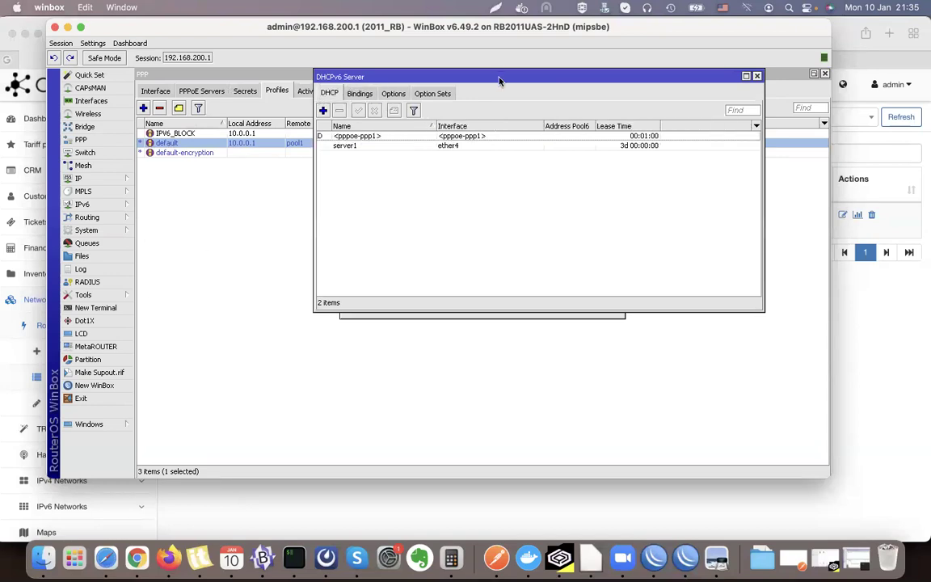
left_click_drag(499, 81, 499, 155)
left_click(454, 211)
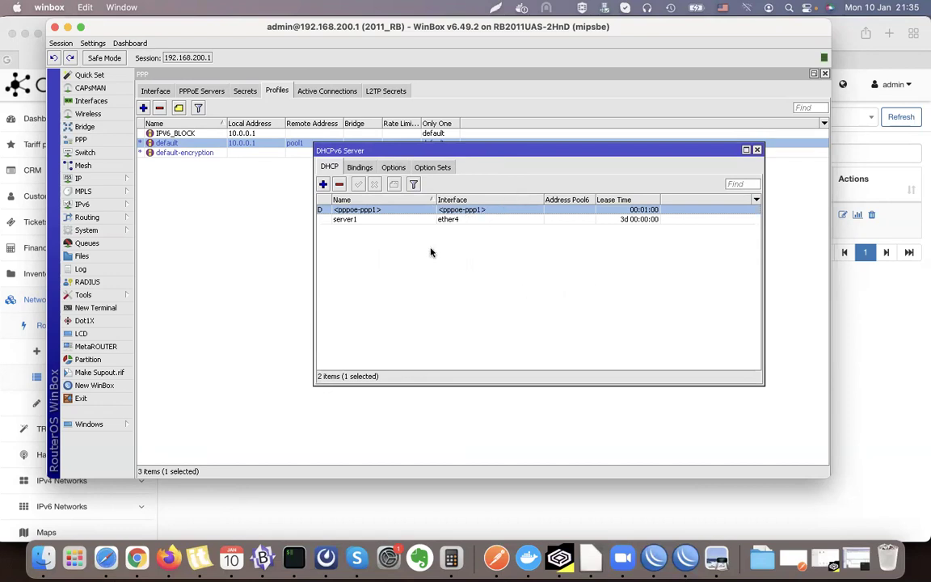
left_click(361, 167)
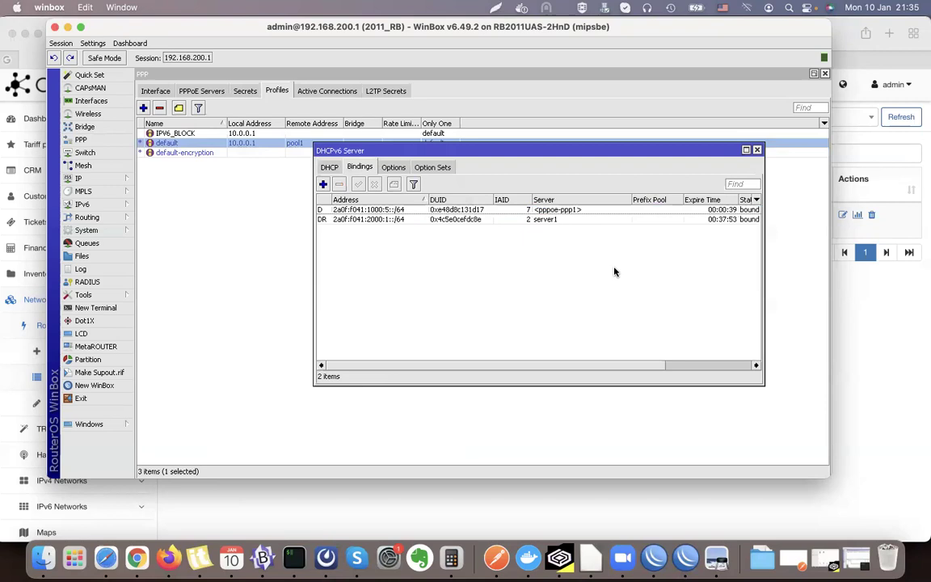
left_click(570, 210)
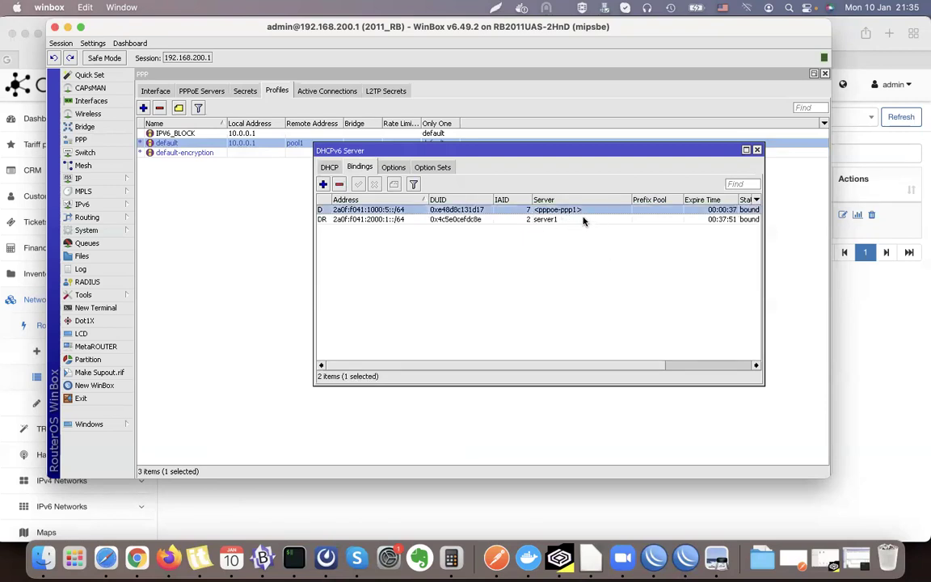
left_click(549, 219)
left_click(329, 167)
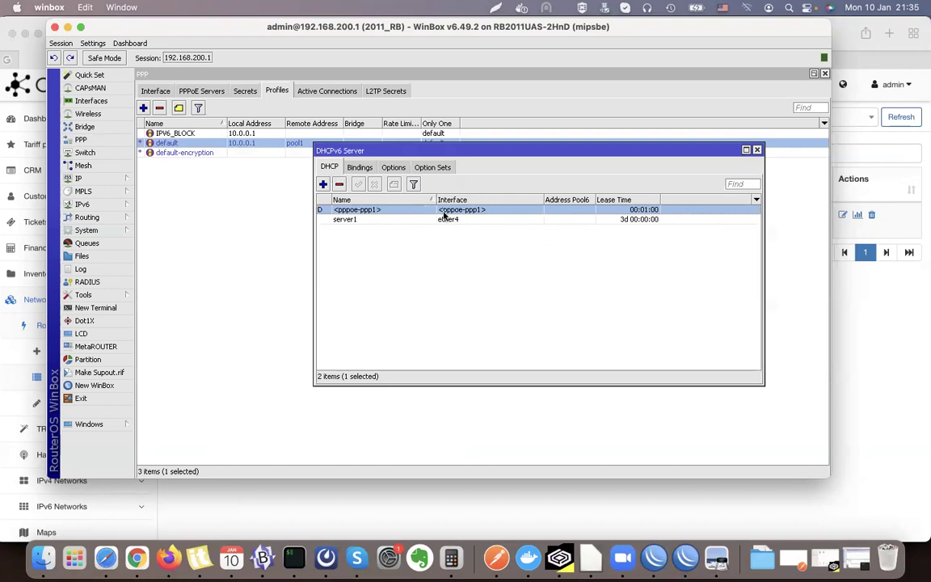
left_click(756, 150)
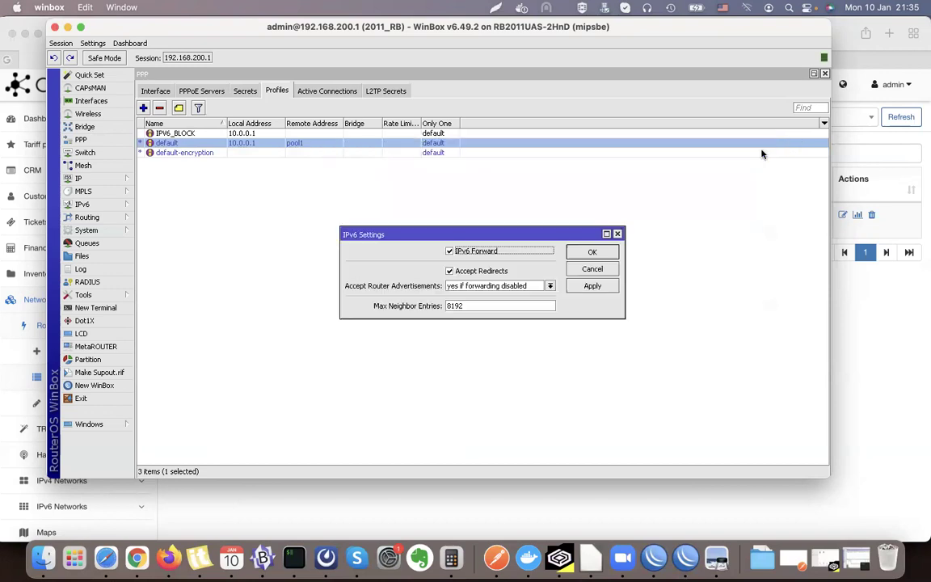
left_click(616, 234)
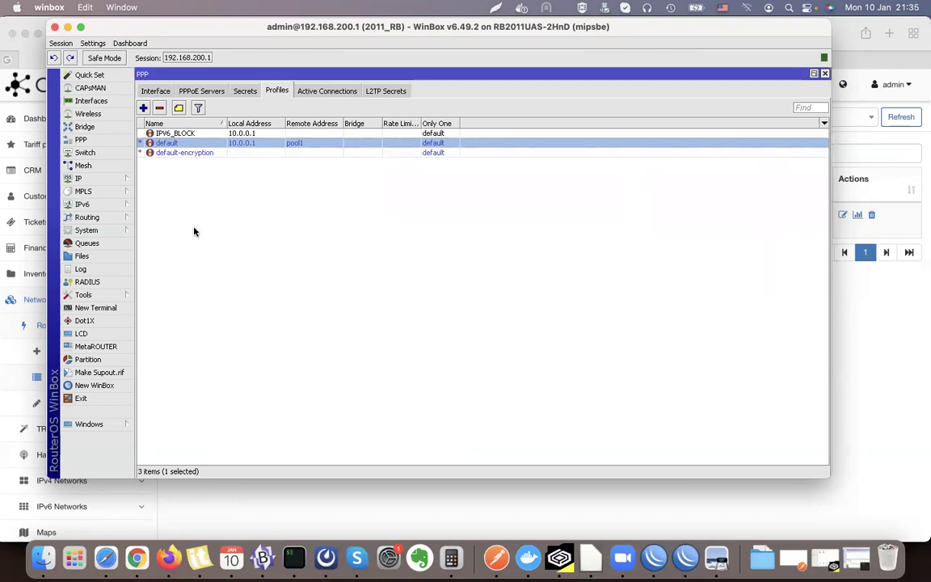
- Open the IPv6 address list and examine the two global loopback addresses and the link-local address of the PPPoE interface
left_click(101, 207)
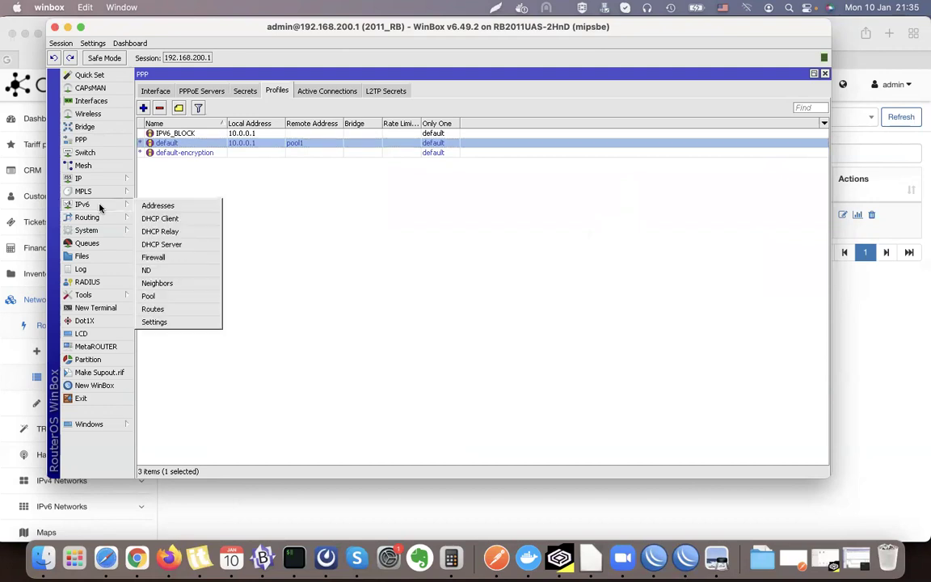
left_click(194, 206)
left_click(472, 216)
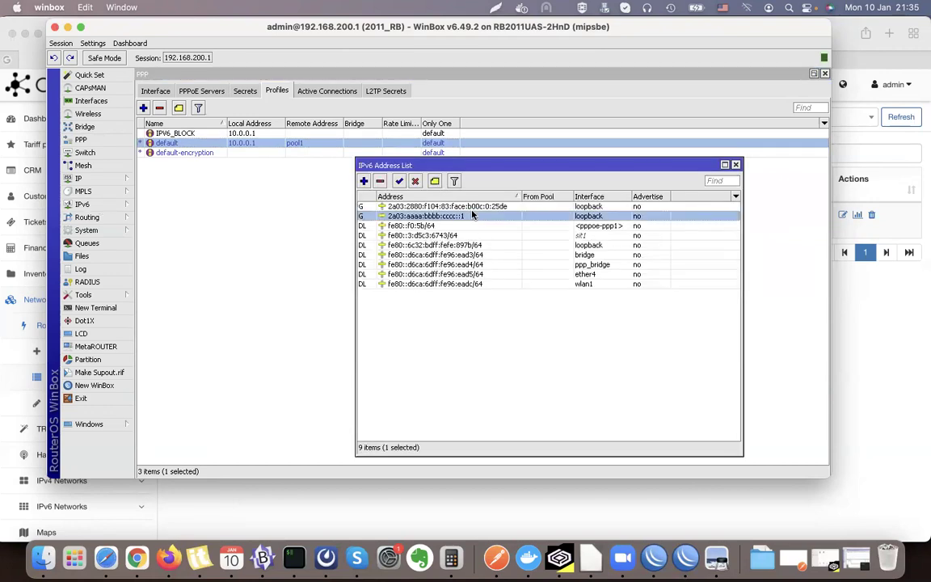
left_click(517, 207, "shift")
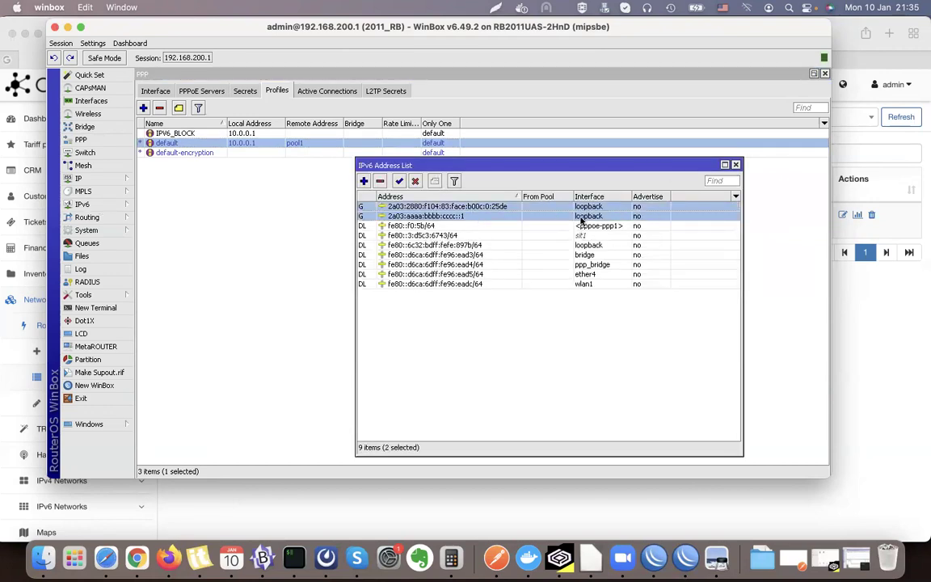
left_click(474, 216, "ctrl")
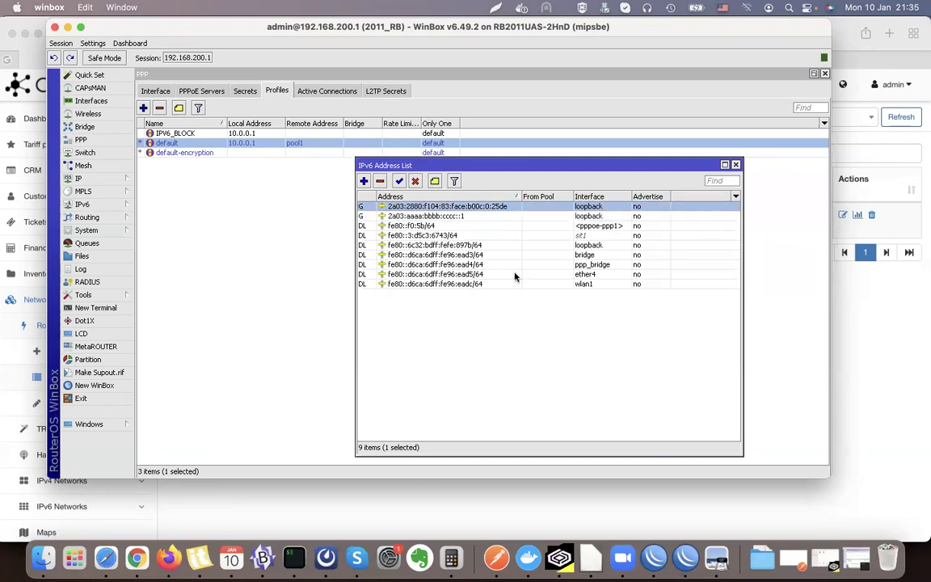
left_click(494, 218, "ctrl")
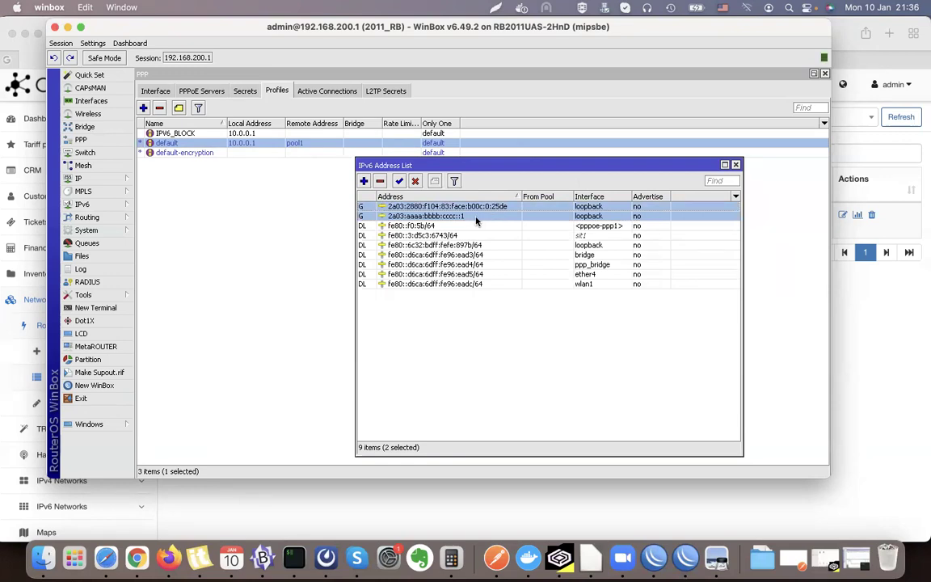
left_click(396, 227)
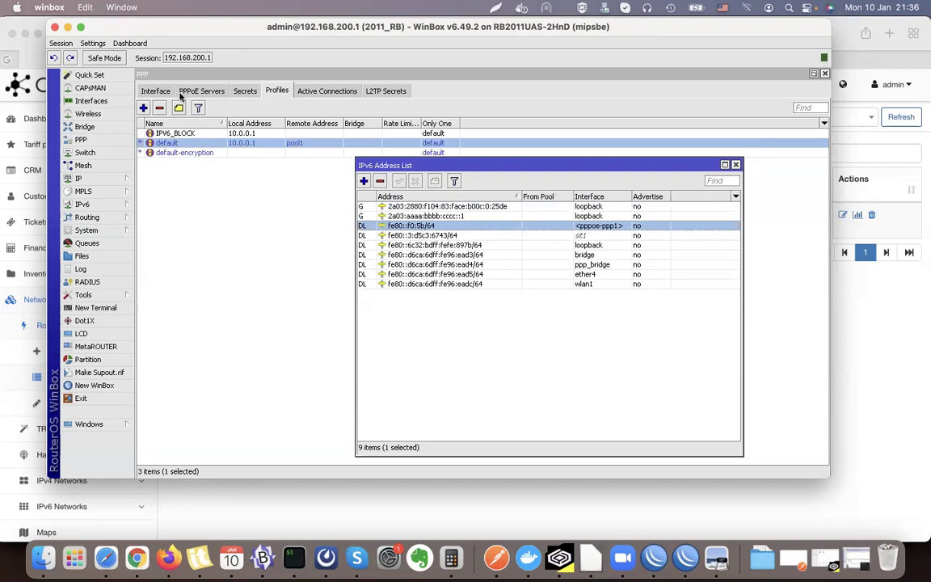
- Move the WinBox window aside and switch to SPLYNX_3-1.pdf in Preview, selecting the line about adding a prefix to Splynx and assigning it
left_click_drag(198, 35, 219, 101)
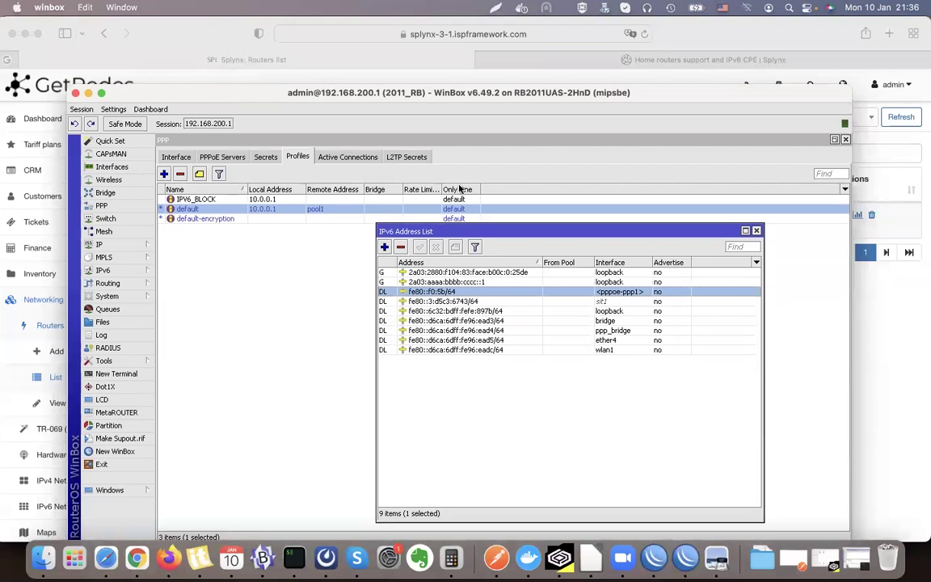
left_click_drag(433, 92, 389, 68)
left_click(708, 553)
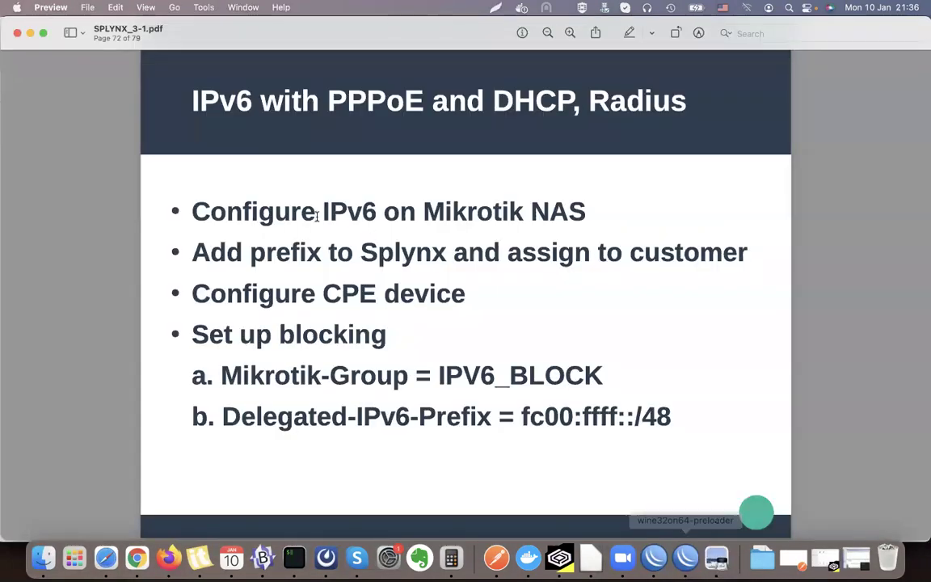
left_click_drag(187, 252, 744, 254)
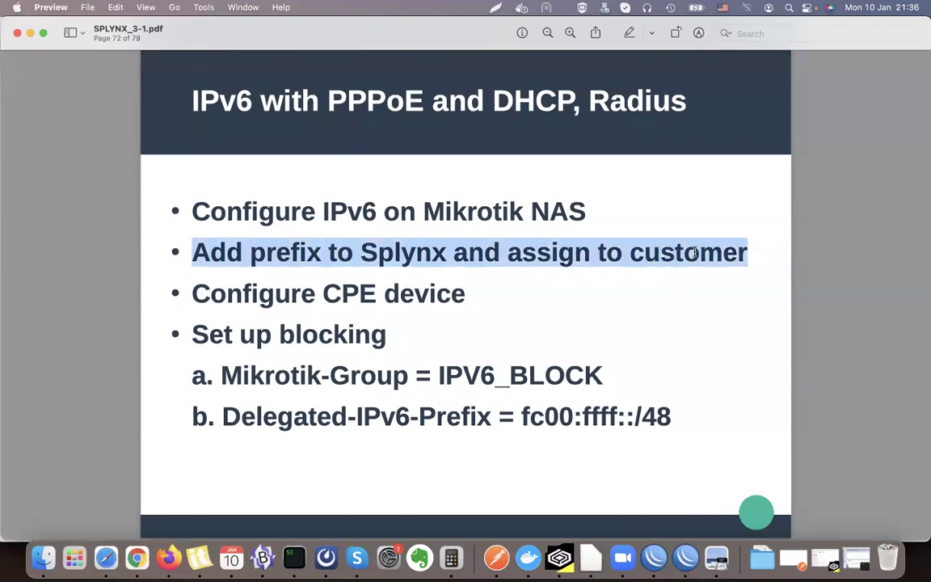
- Switch to Splynx in Safari, open the PPPoE customer's 50MEG internet service for editing, and examine its IPv6 network fields
left_click(105, 557)
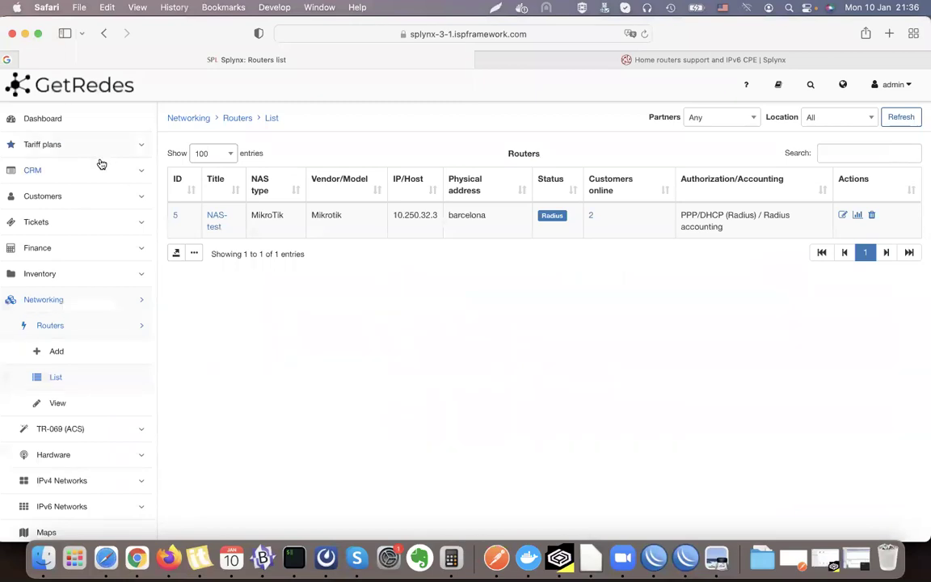
left_click(87, 200)
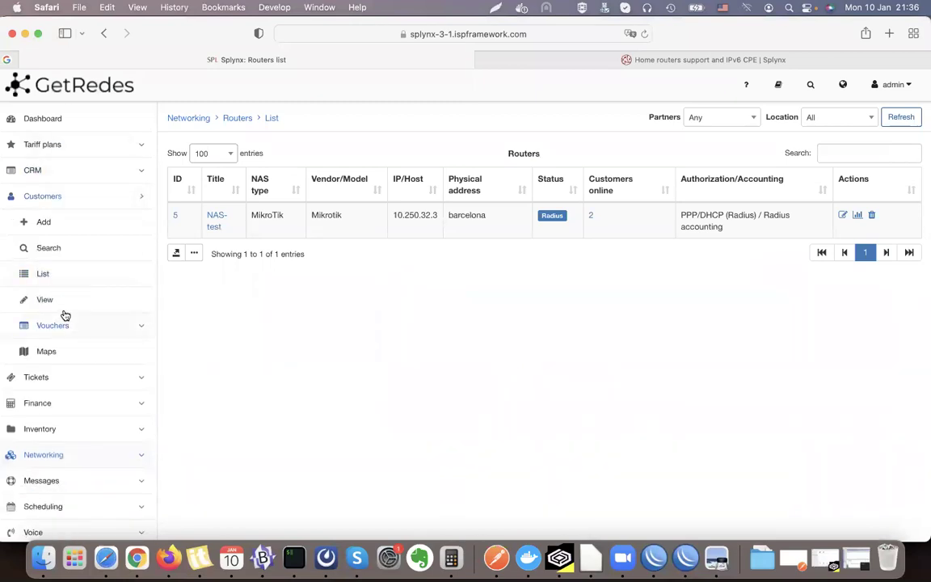
left_click(67, 278)
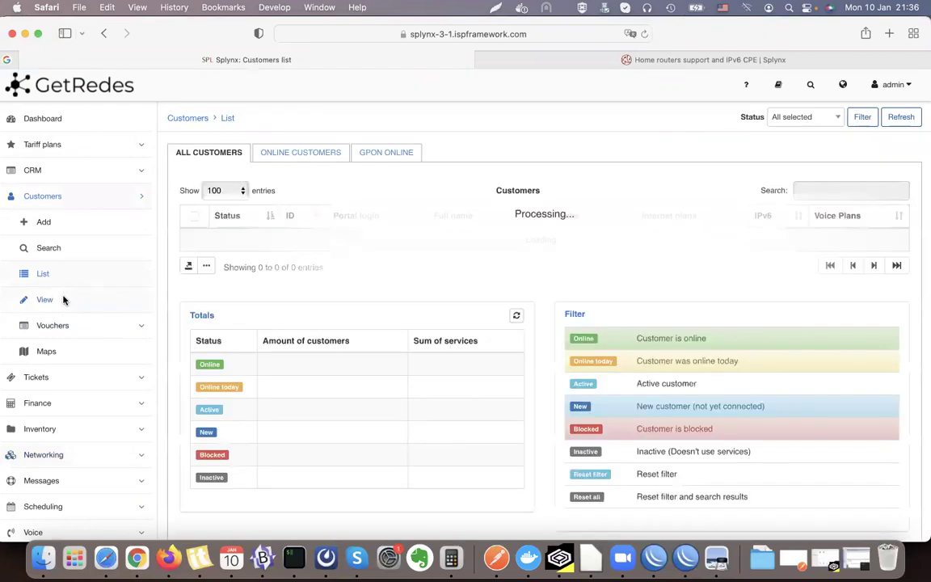
left_click(63, 300)
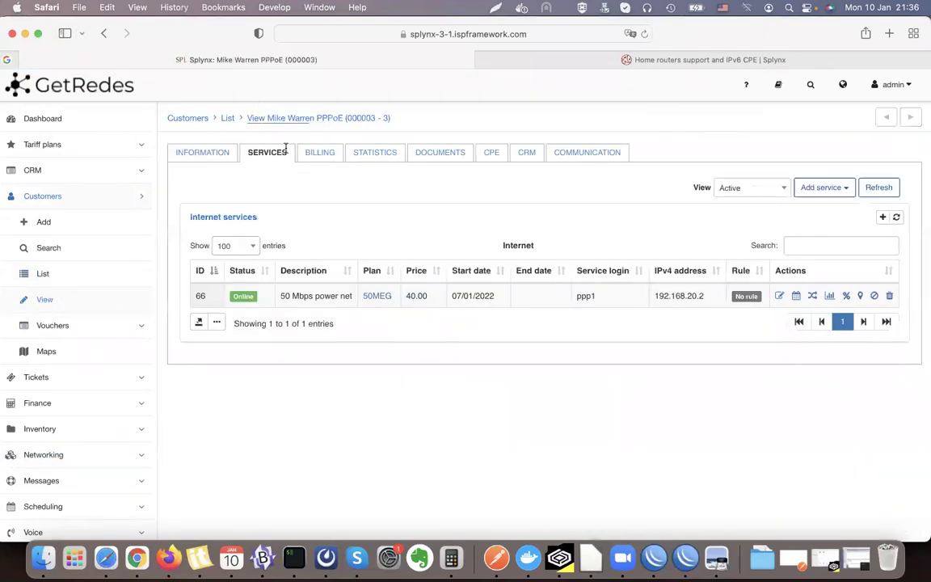
left_click(779, 296)
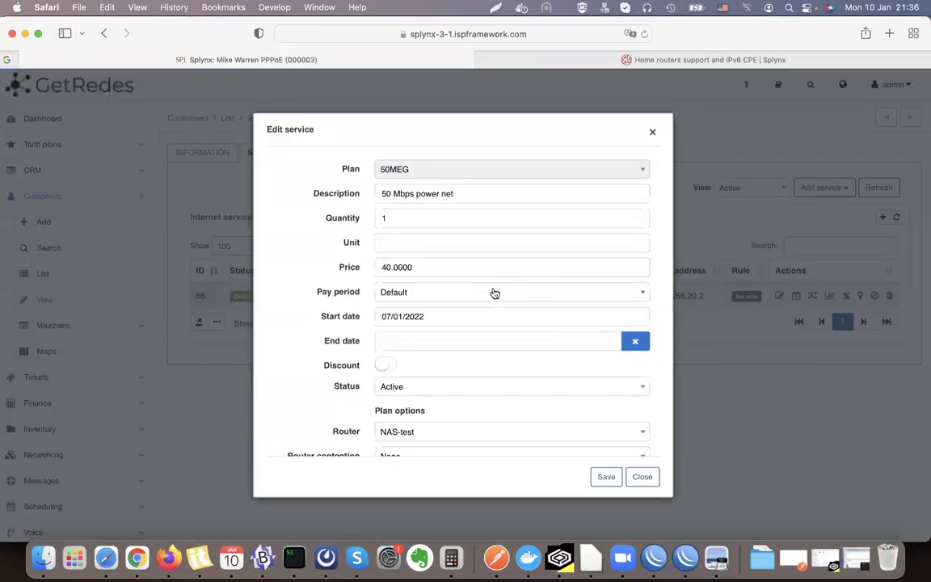
scroll(493, 293, "down", 5)
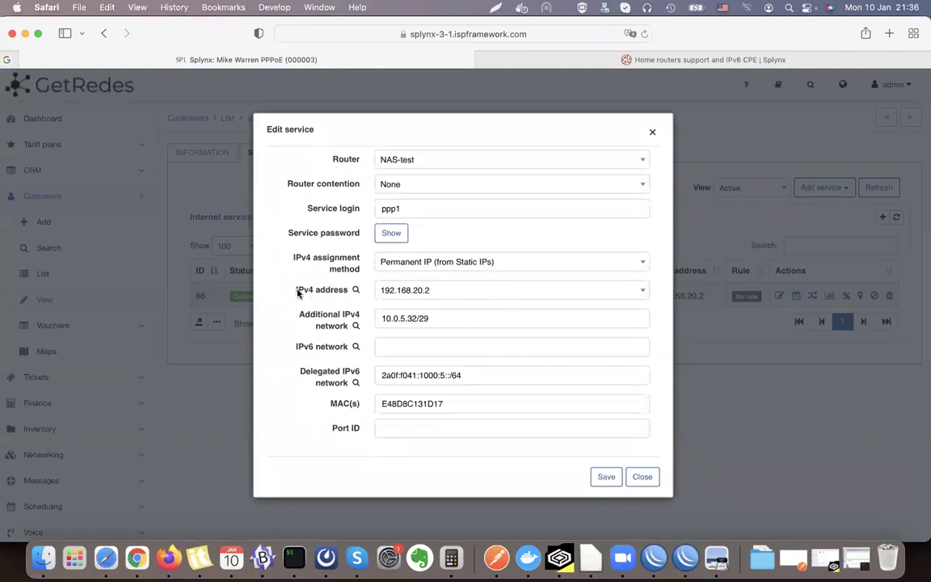
- Examine the Additional IPv4 network and Delegated IPv6 network fields of the ppp1 service, highlighting the delegated /64 prefix
left_click_drag(299, 314, 315, 331)
left_click_drag(299, 370, 353, 385)
left_click(466, 374)
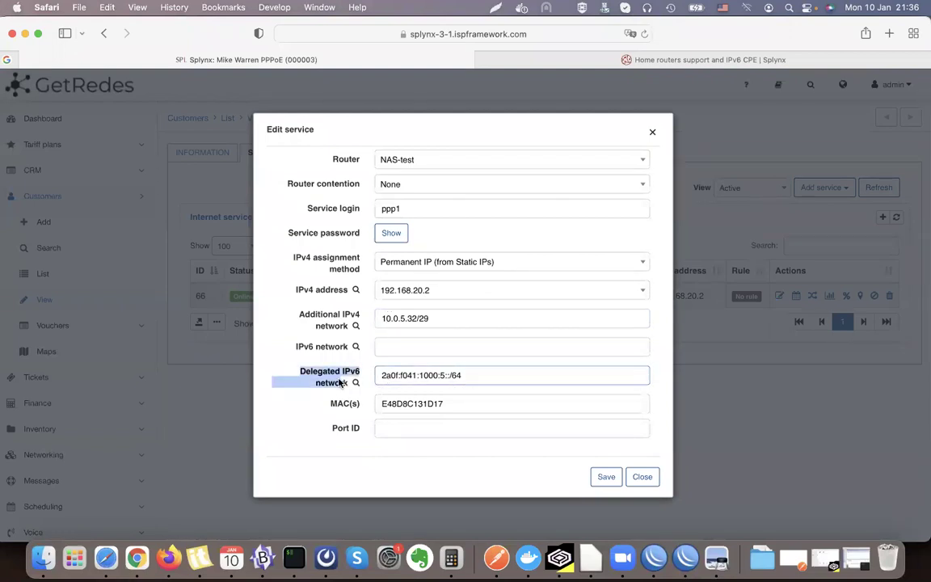
left_click(298, 385)
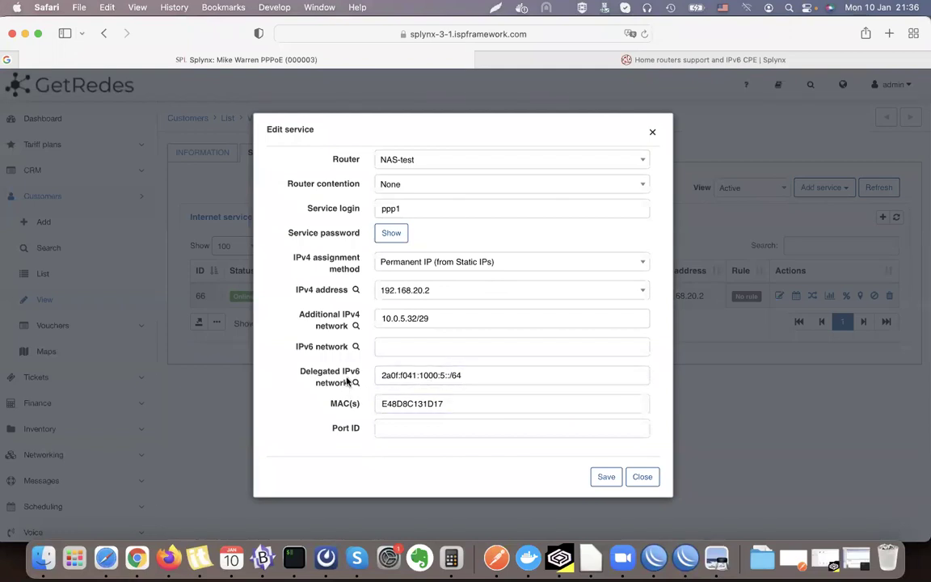
left_click_drag(472, 375, 376, 374)
left_click(386, 375)
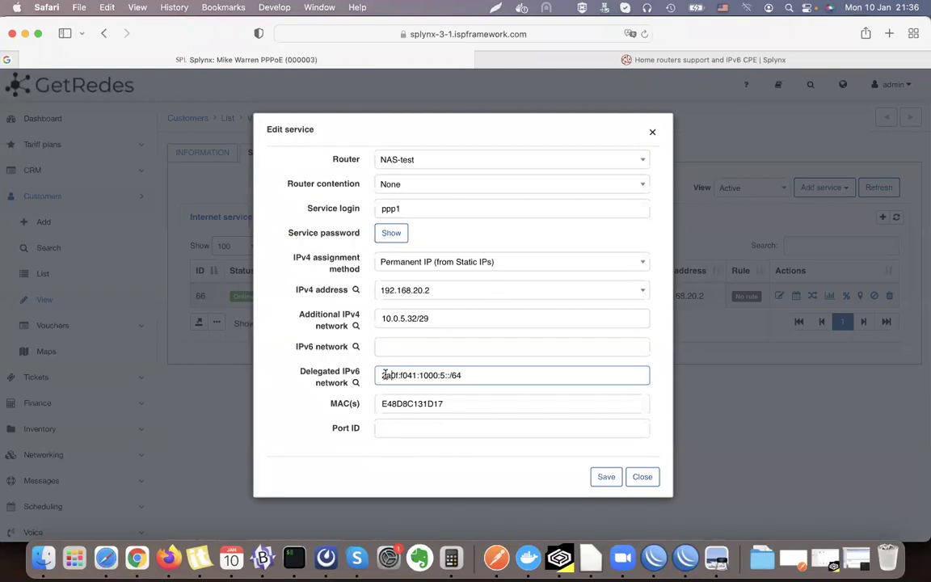
mouse_move(384, 375)
left_mouse_down()
mouse_move(480, 378)
mouse_move(375, 377)
left_mouse_up()
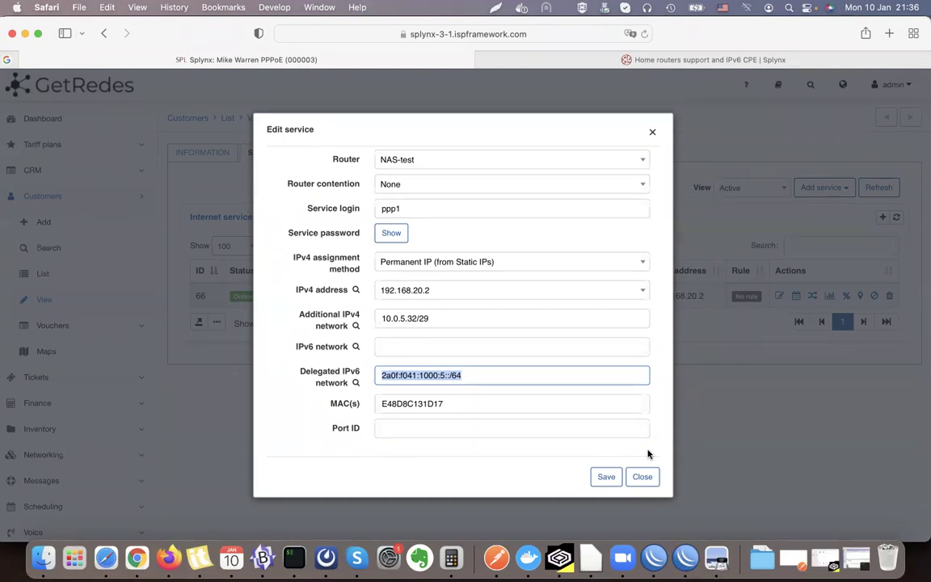
left_click(469, 376)
triple_click(508, 375)
- Browse the /64 subnets of POOL-1-IPv6 offered for the Delegated IPv6 network and close the service editor without saving
left_click(356, 382)
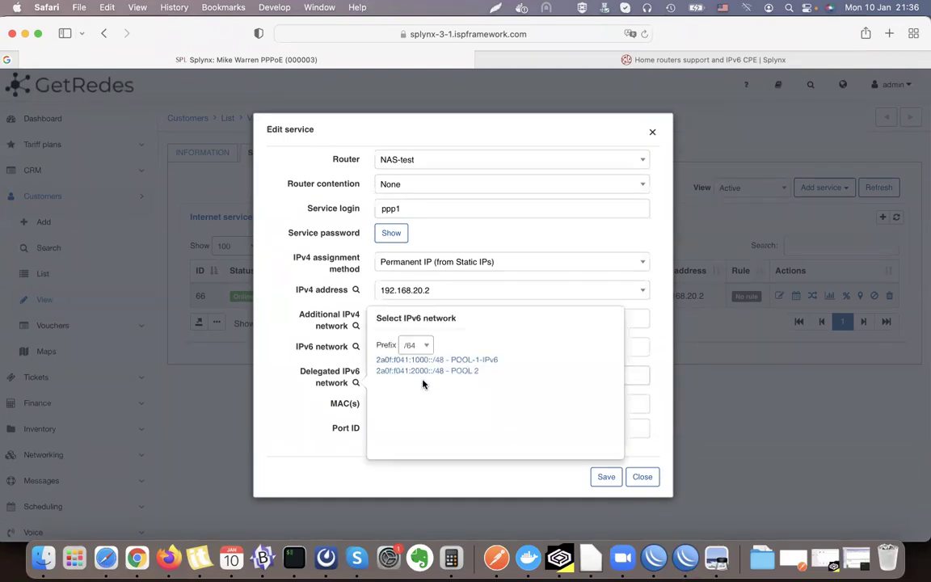
left_click(487, 360)
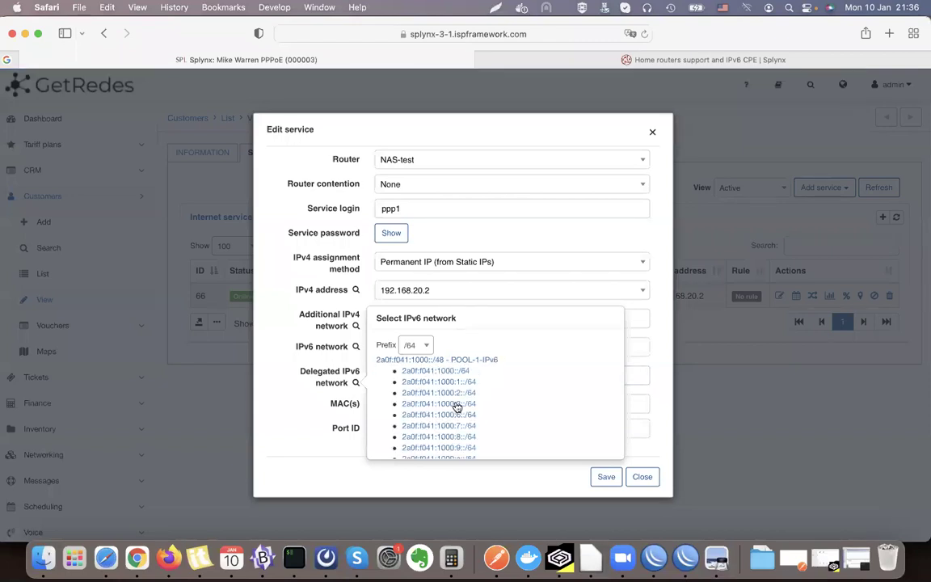
scroll(457, 407, "down", 3)
scroll(454, 412, "up", 3)
scroll(455, 415, "down", 3)
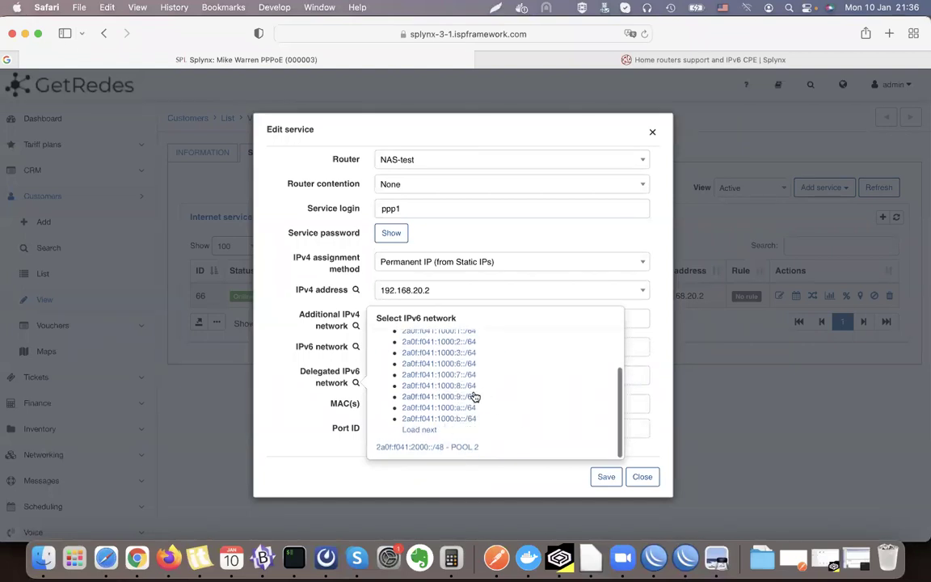
left_click(474, 397)
left_click(646, 479)
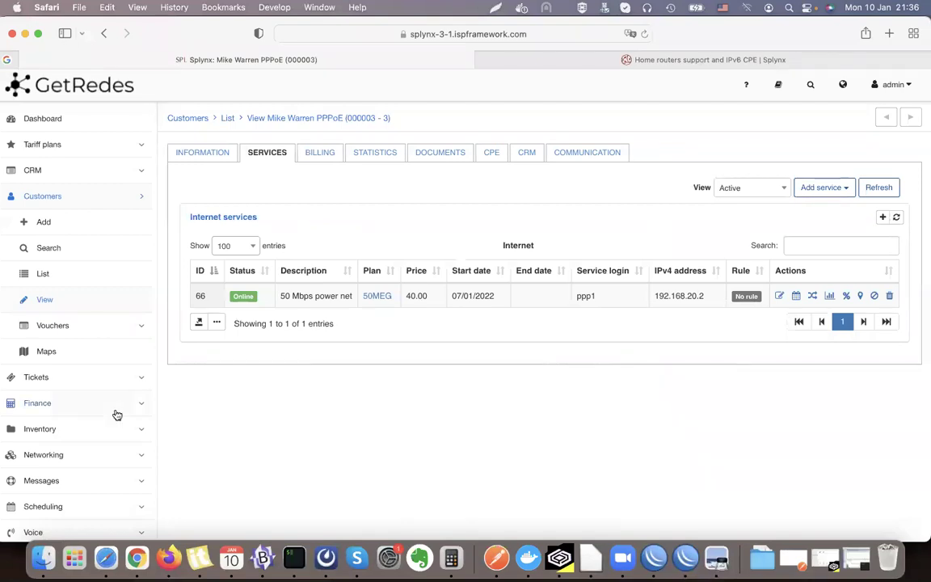
- Open the list of IPv6 networks in Splynx and examine the MAIN-IPv6 root network and the two /48 pools under it
scroll(116, 414, "down", 2)
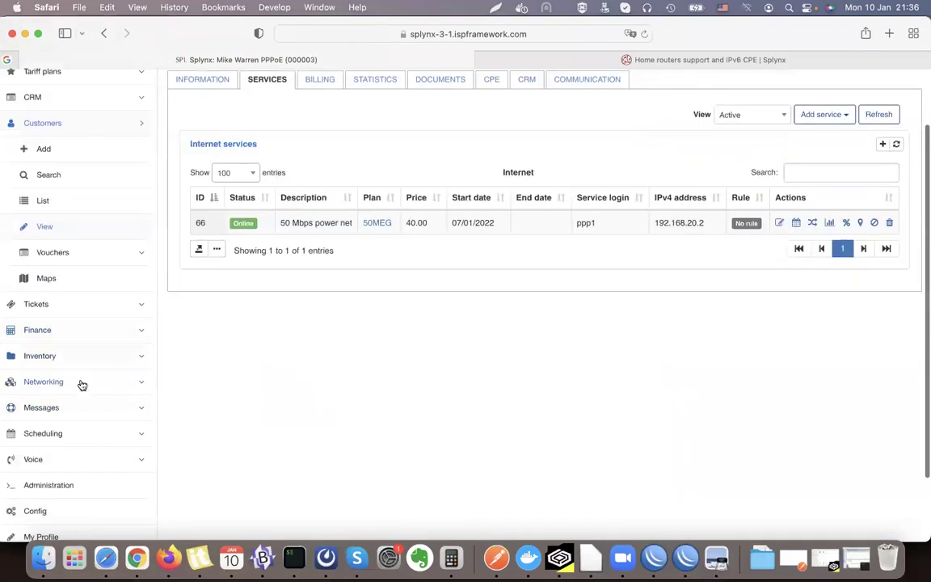
left_click(83, 384)
left_click(84, 357)
left_click(85, 406)
scroll(372, 227, "down", 1)
left_click_drag(266, 230, 209, 226)
left_click_drag(282, 253, 209, 249)
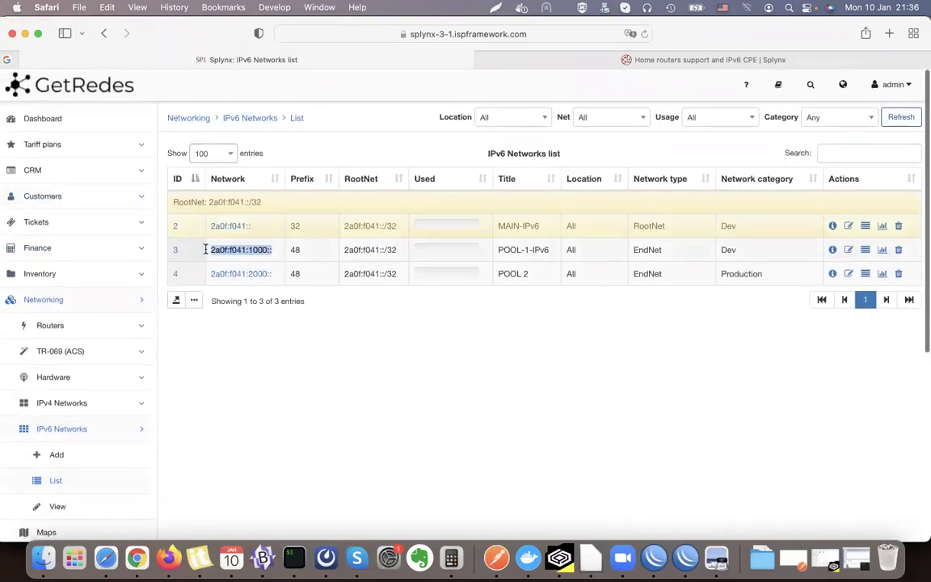
left_click(480, 268)
left_click_drag(563, 257, 534, 271)
left_click(533, 270)
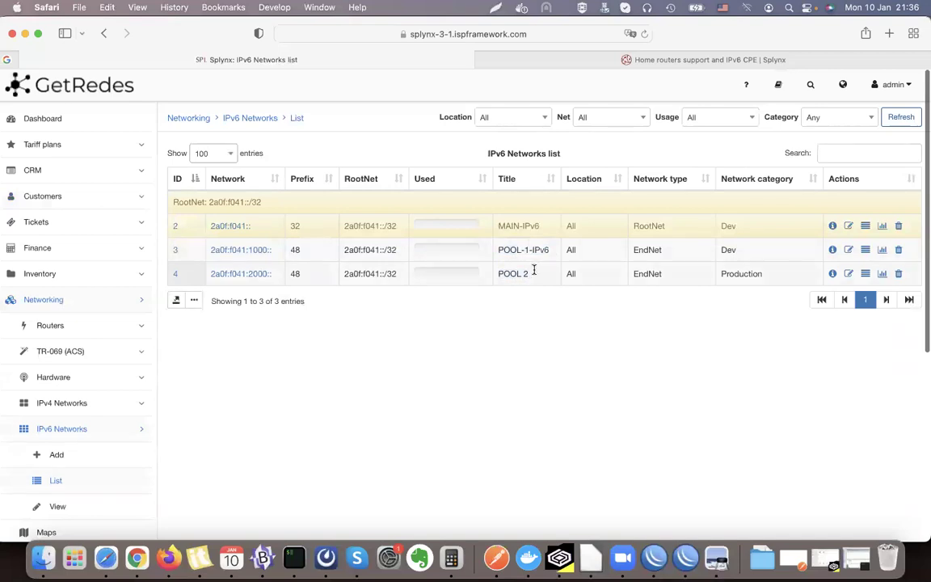
- Open the POOL-1-IPv6 network 2a0f:f041:1000::/48 and examine which /64 prefixes are used by customer services
left_click(258, 252)
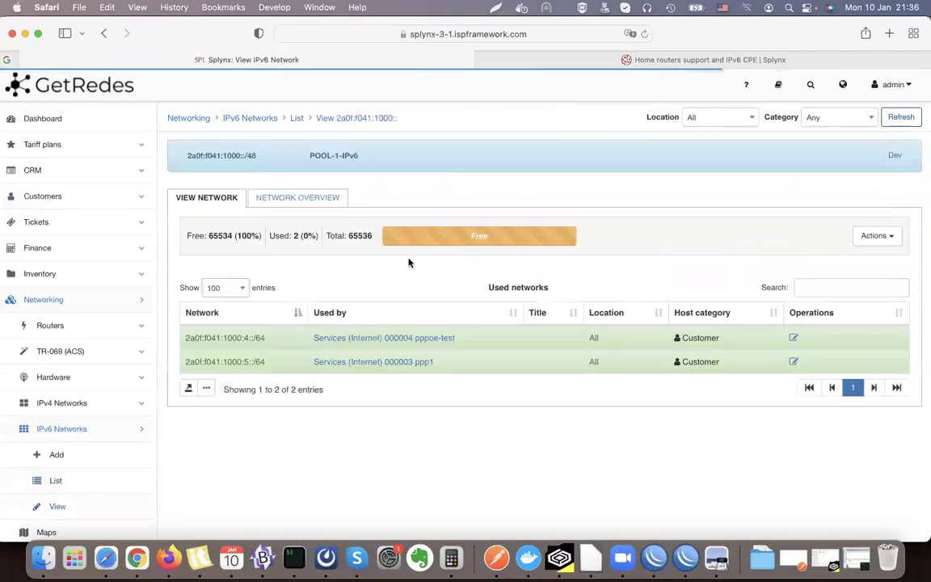
scroll(408, 261, "down", 2)
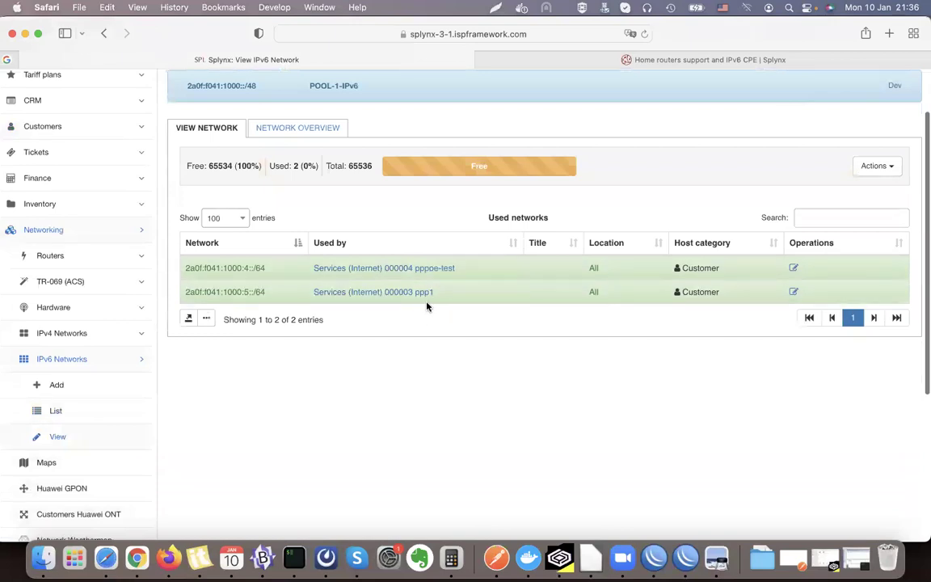
scroll(459, 317, "up", 2)
left_click_drag(263, 364, 184, 361)
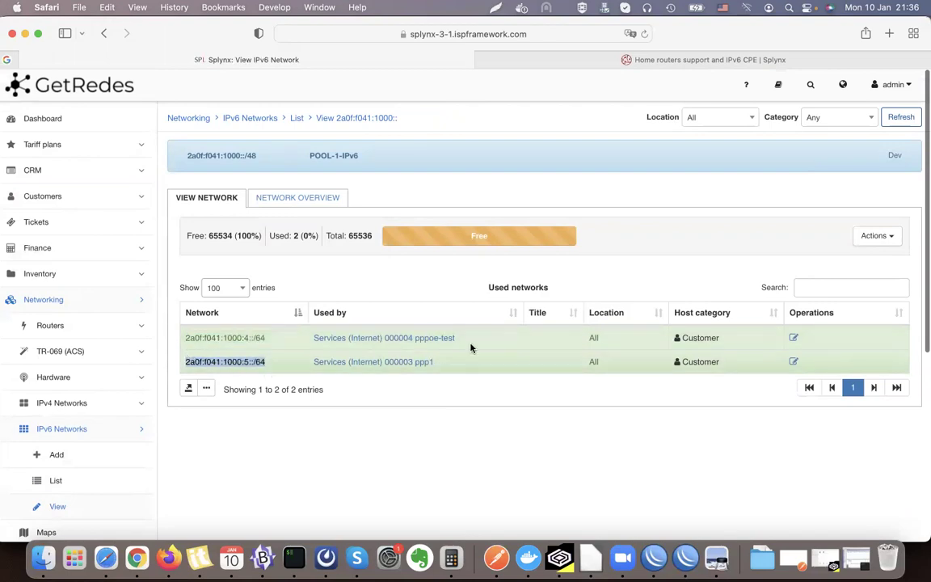
left_click(658, 219)
scroll(658, 220, "down", 3)
scroll(658, 220, "up", 3)
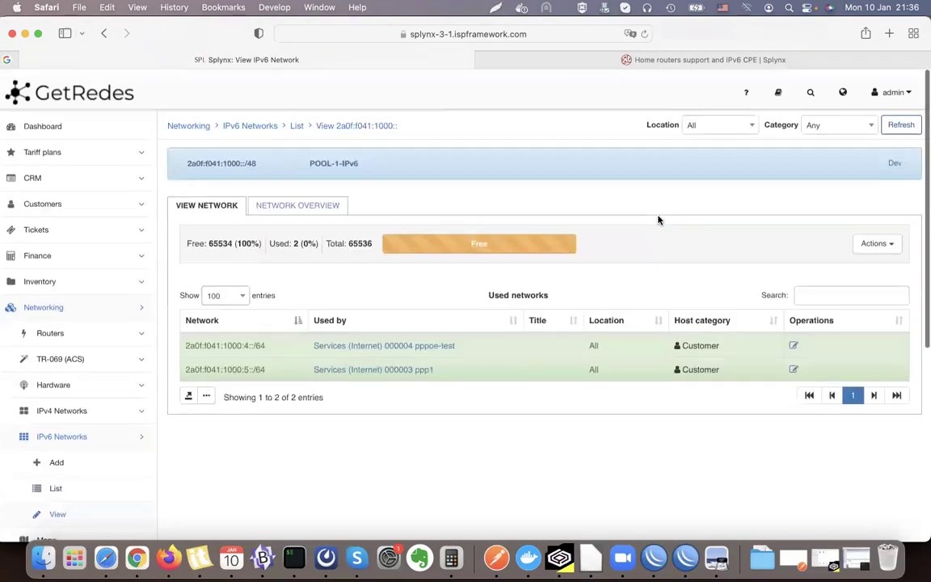
- Switch to SPLYNX_3-1.pdf in Preview and select the line "Configure CPE device"
left_click(711, 570)
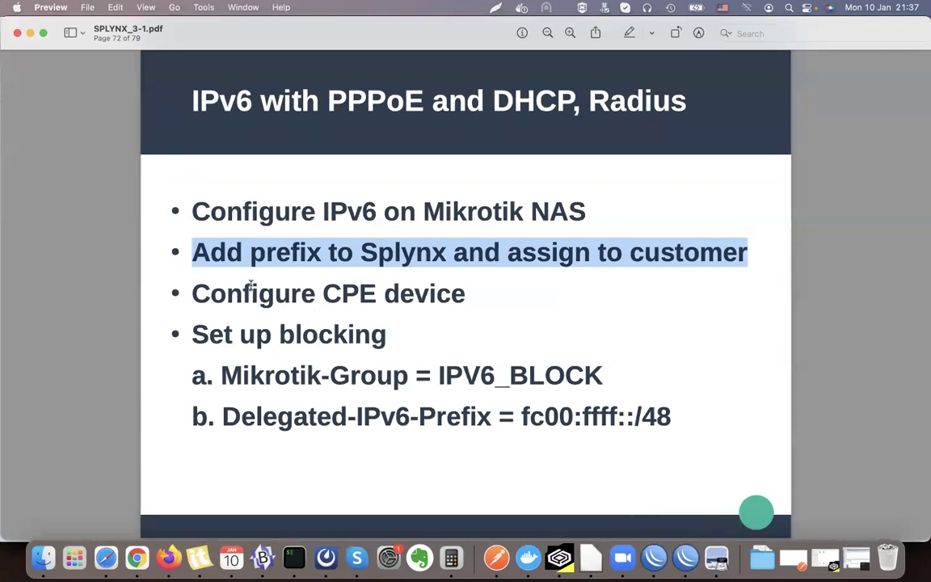
left_click(204, 241)
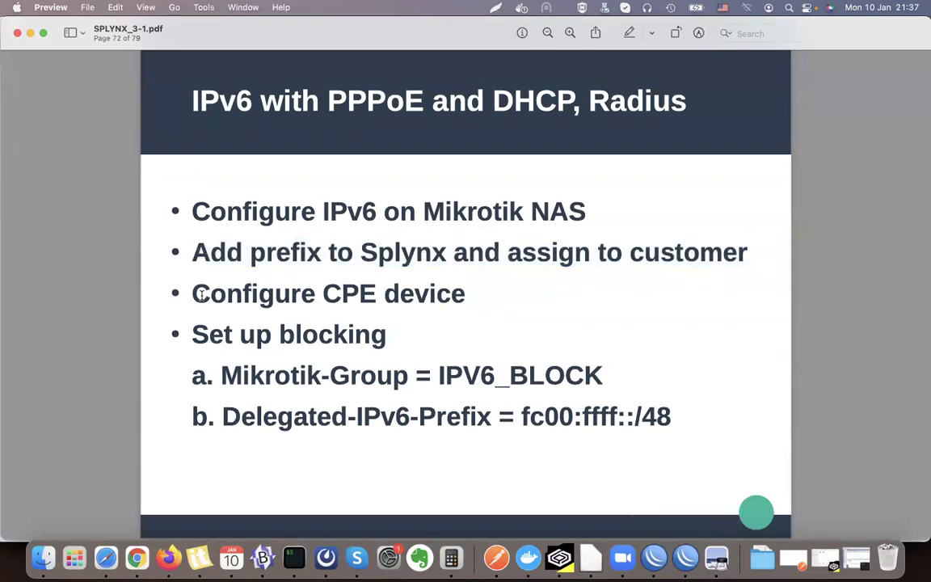
left_click_drag(202, 295, 473, 297)
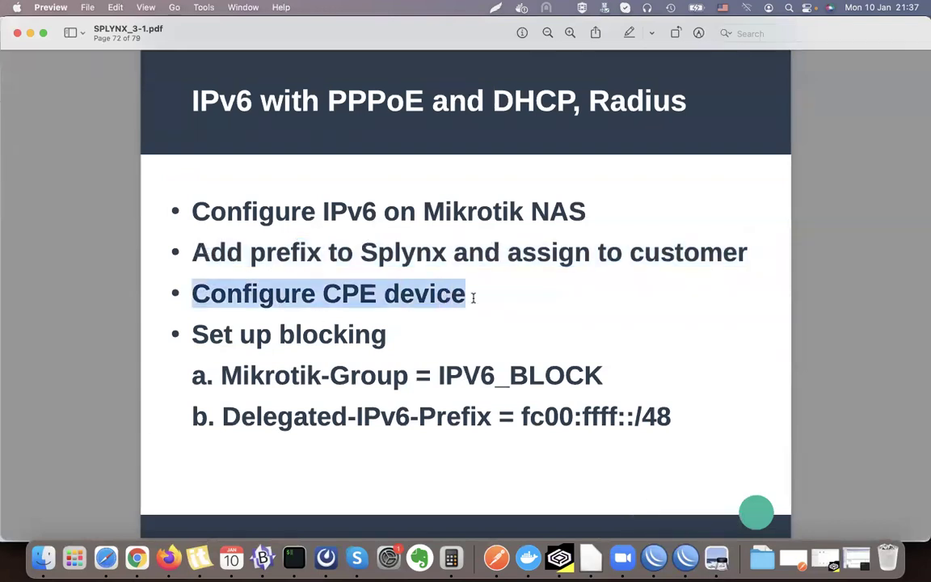
- Switch to the WinBox session of the hAP lite CPE at 192.168.88.1, minimize the 2011_RB session and bring the CPE window fully into view
left_click(685, 558)
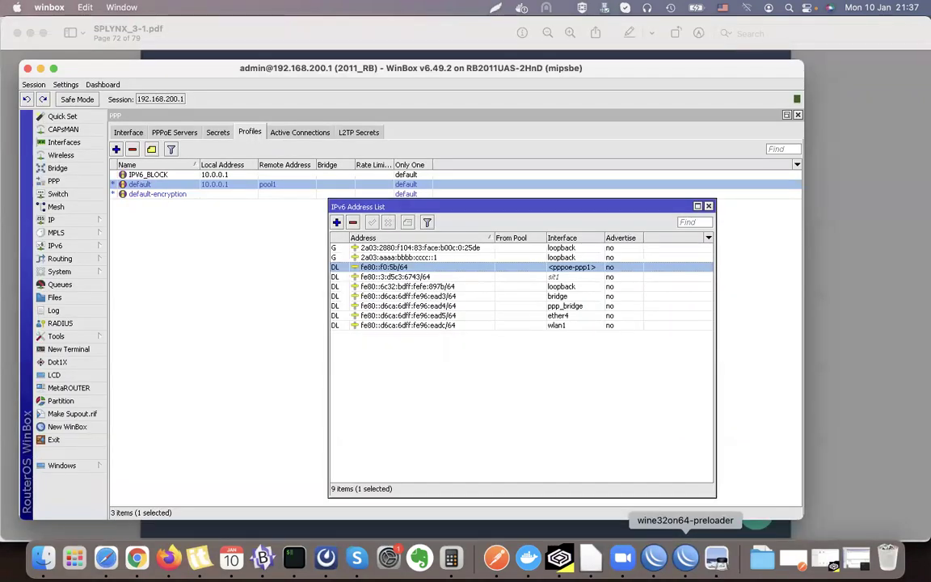
left_click(708, 558)
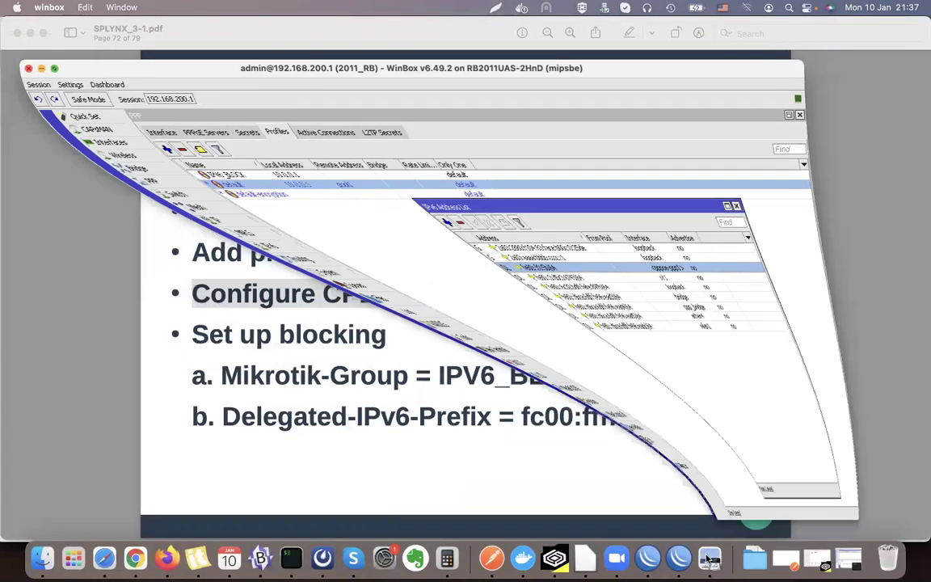
left_click(647, 558)
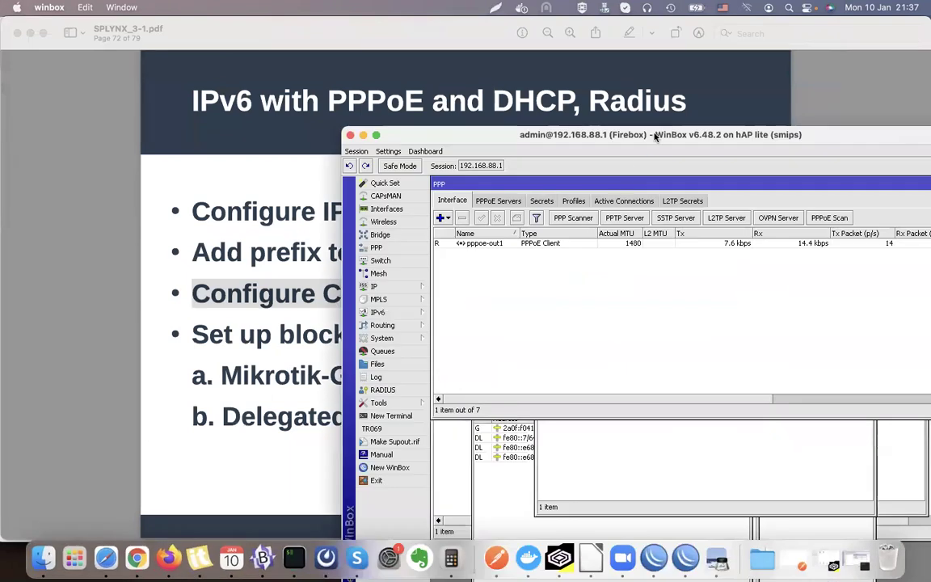
double_click(655, 135)
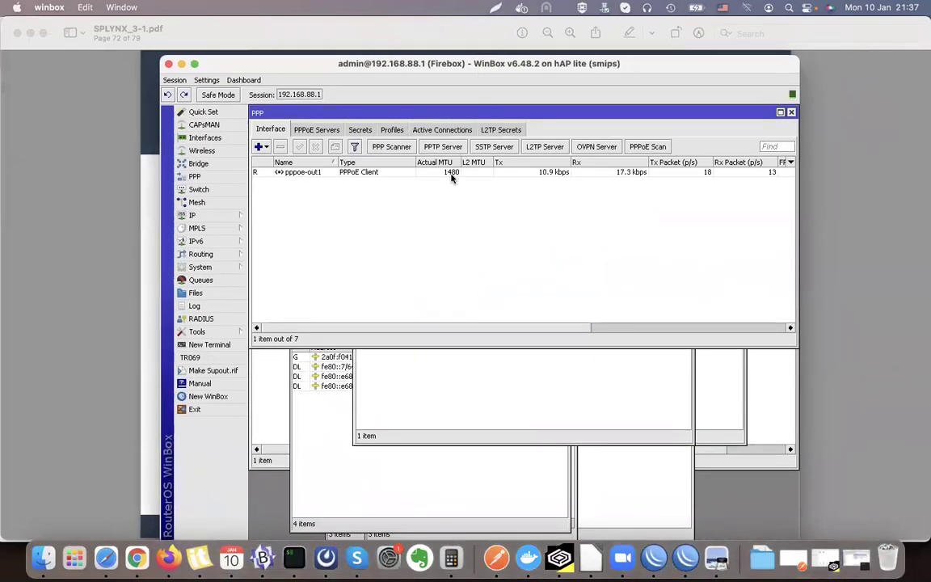
- Open the pppoe-out1 PPPoE client, examine its general and dial-out settings, and close it
left_click(451, 174)
double_click(390, 173)
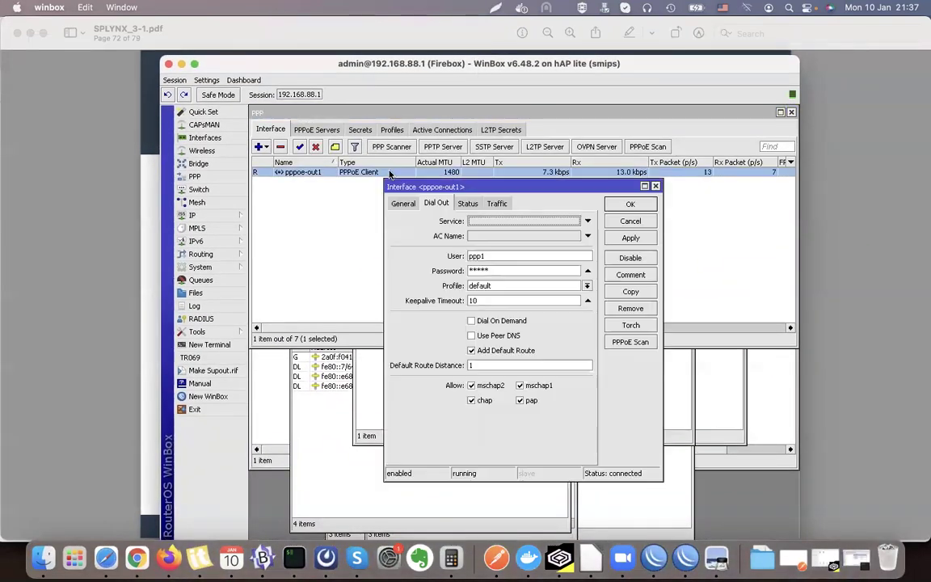
left_click(402, 203)
left_click(438, 203)
left_click(656, 186)
- Bring the IPv6 Pool window forward, check the CPE's package list for the ipv6 package, and close the list
left_click(509, 401)
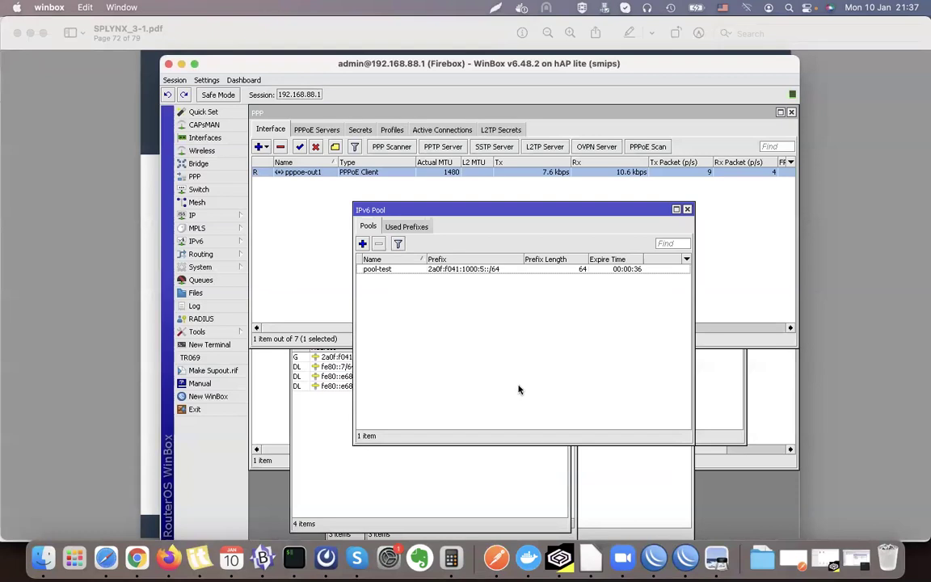
left_click(200, 266)
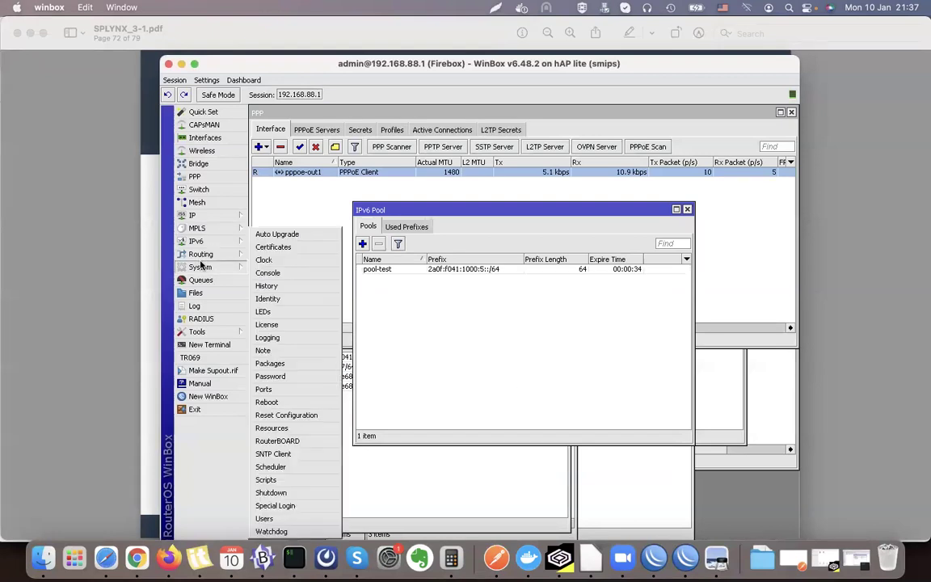
left_click(308, 364)
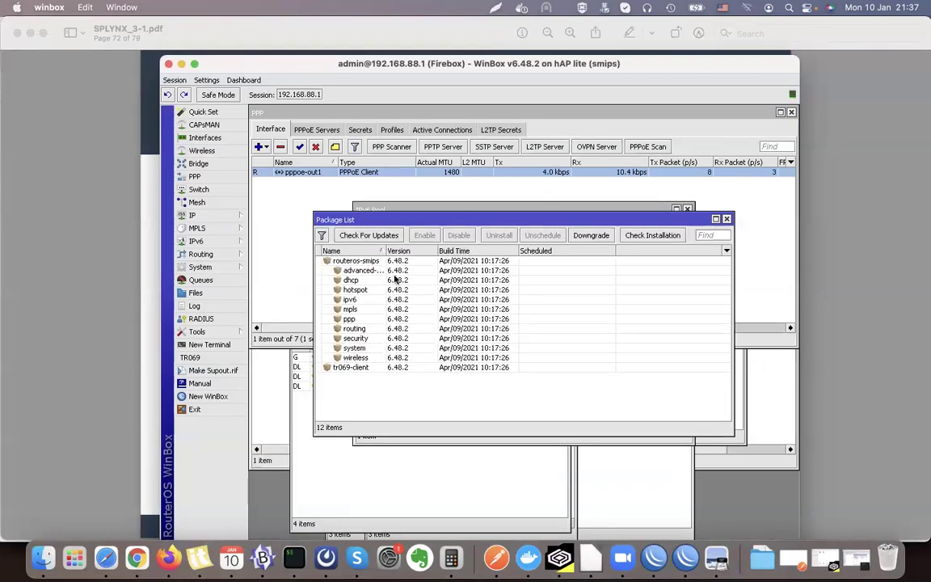
left_click(727, 219)
- Open the DHCPv6 client entry for pppoe-out1 and examine its prefix request, pool name and pool prefix length
left_click(202, 241)
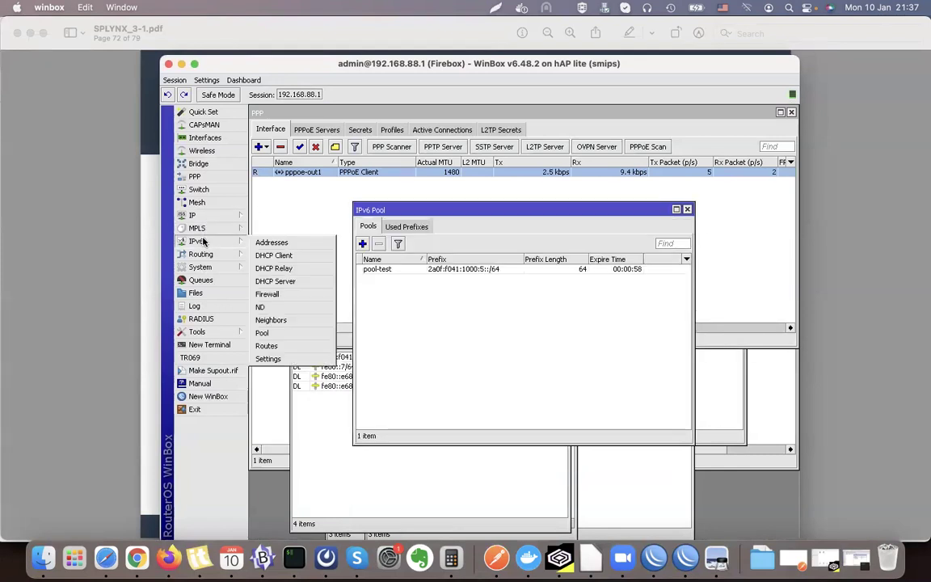
left_click(289, 255)
left_click(418, 296)
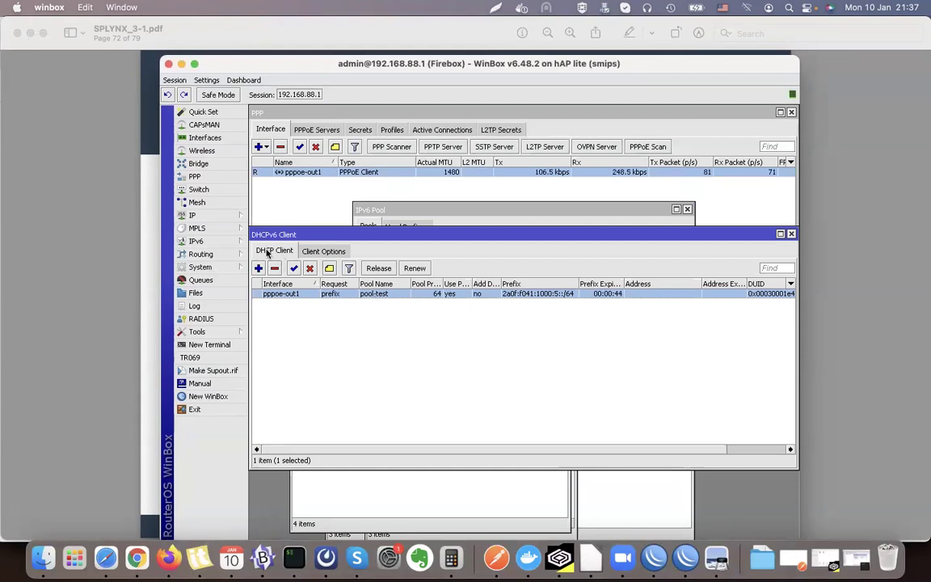
double_click(282, 293)
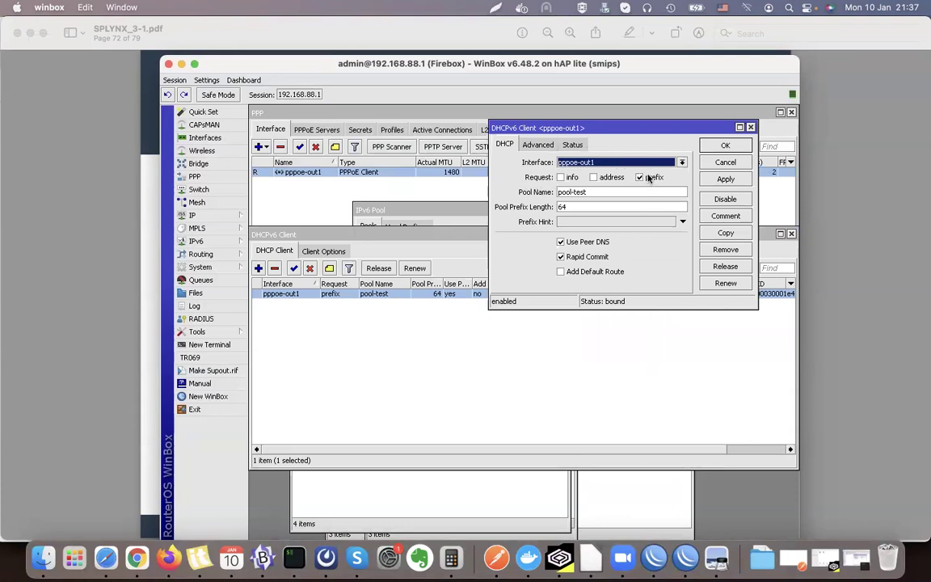
left_click(602, 191)
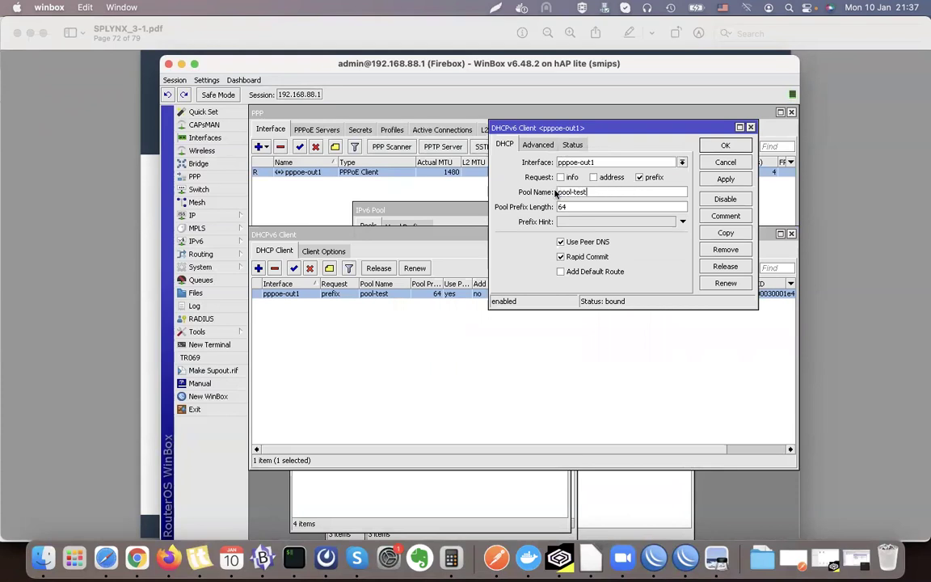
double_click(596, 192)
left_click(596, 192)
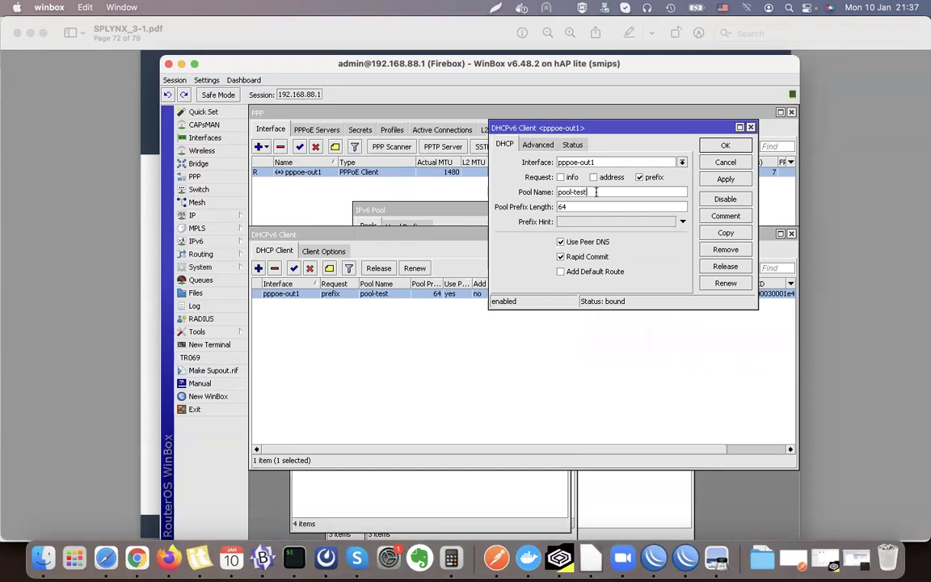
left_click(570, 206)
- Enable Add Default Route for the pppoe-out1 DHCPv6 client, apply it, and move the settings window aside
left_click(588, 272)
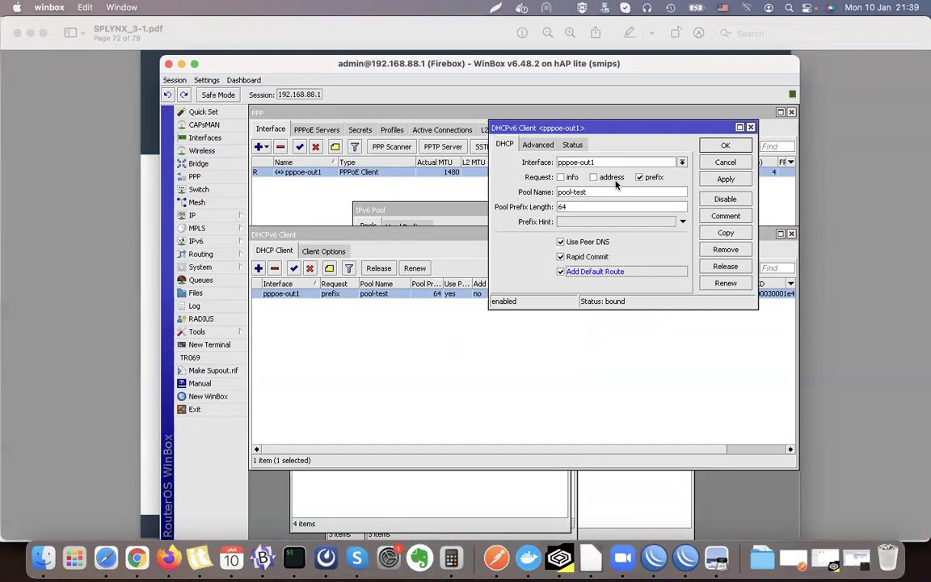
left_click(725, 179)
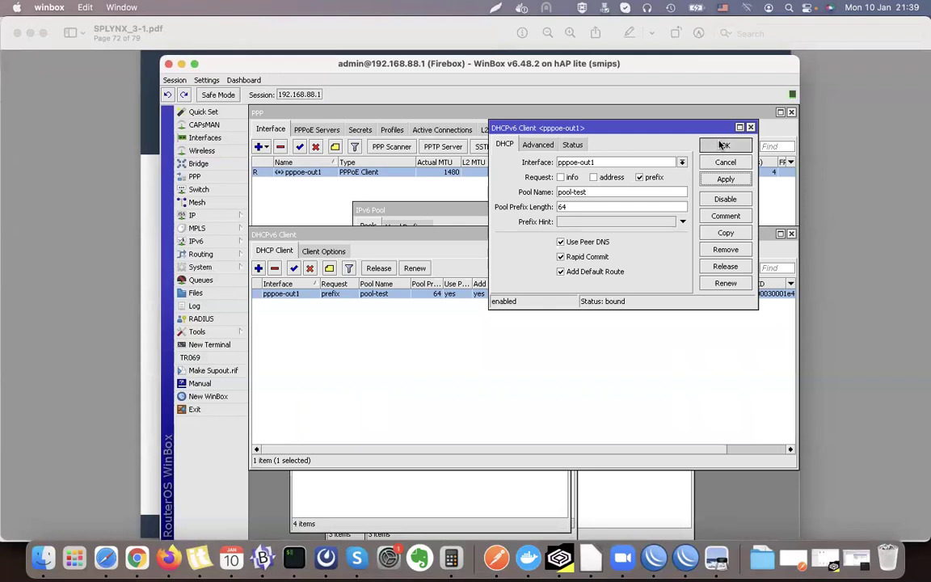
left_click_drag(668, 128, 493, 204)
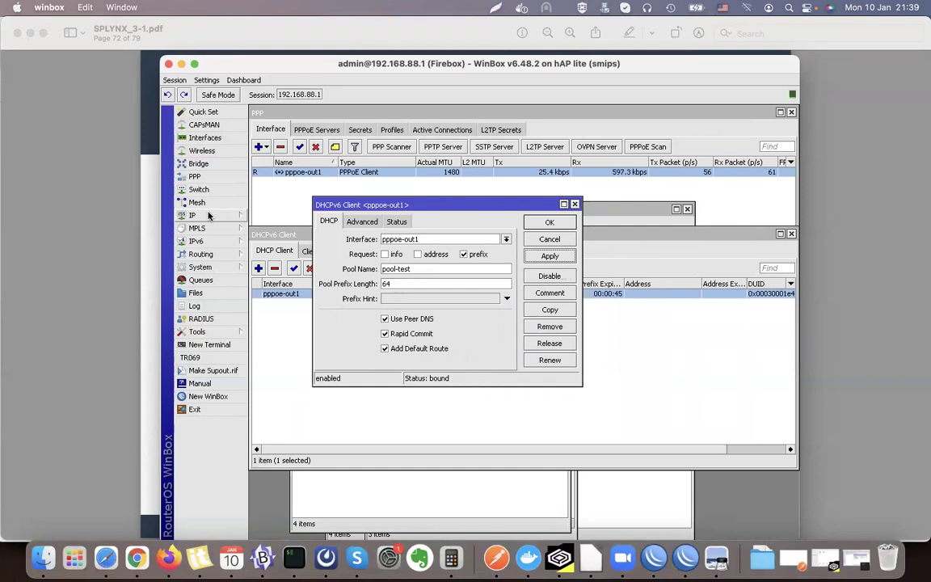
- Open the IPv6 address list and remove the ether4 address assigned from pool-test
left_click(203, 243)
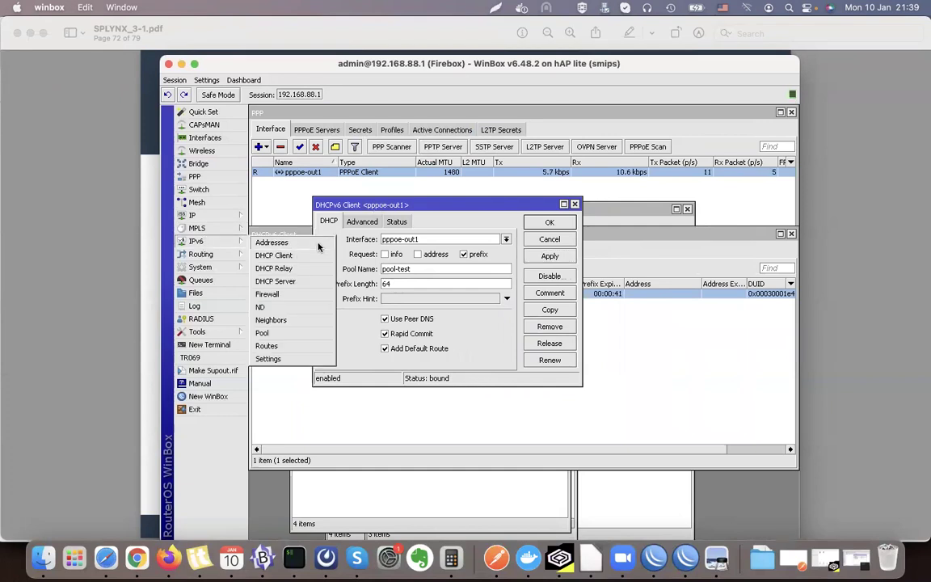
left_click(269, 242)
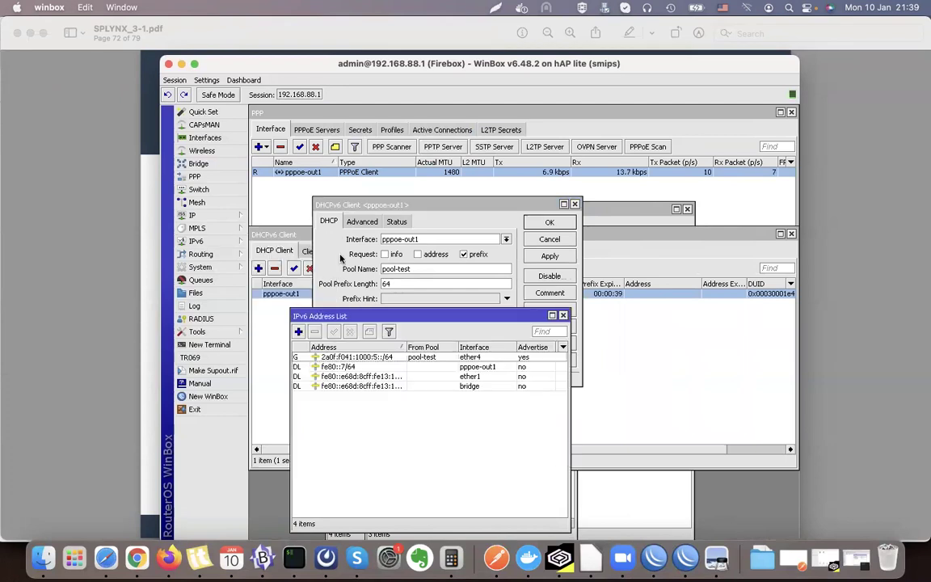
left_click_drag(433, 317, 592, 279)
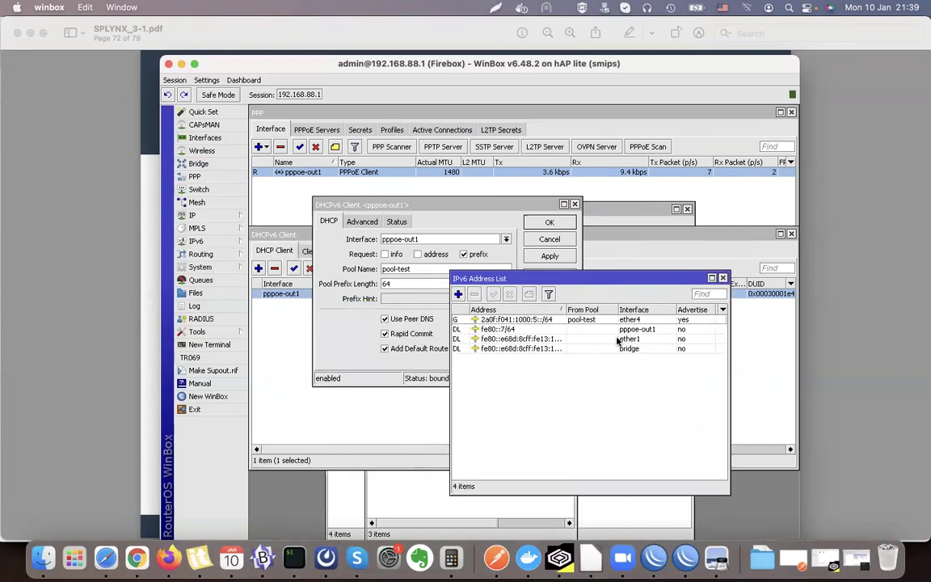
left_click(494, 320)
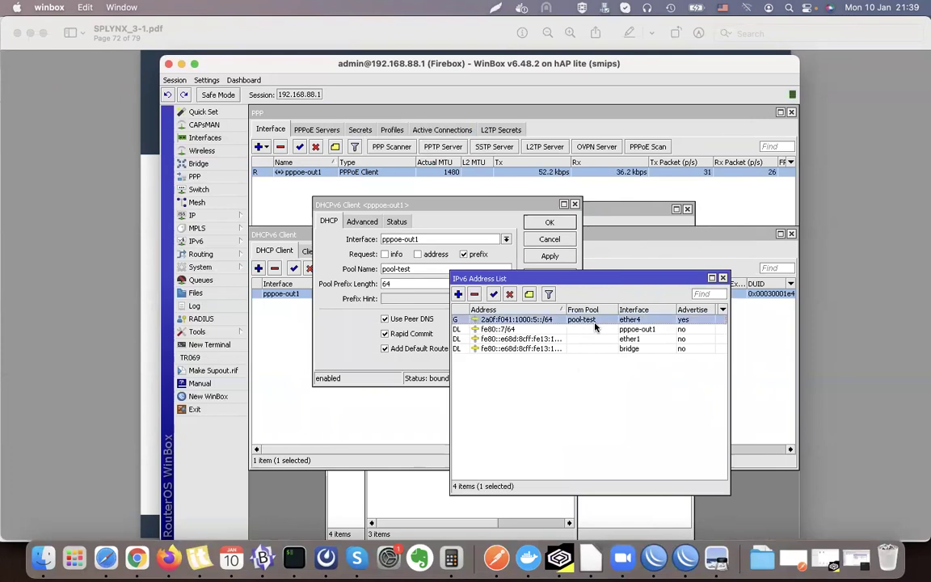
left_click(473, 294)
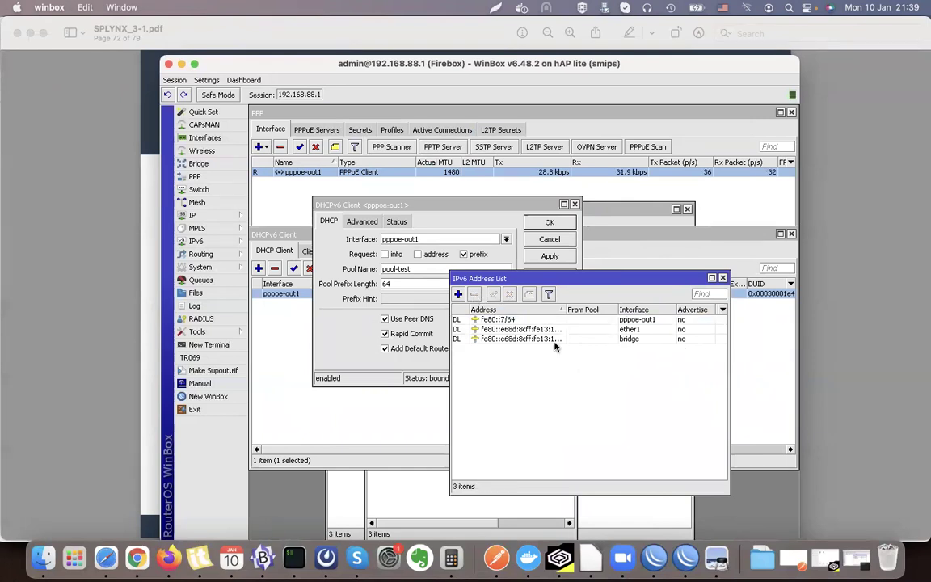
- Close the pppoe-out1 DHCPv6 client settings and remove that client entry from the DHCPv6 client list
left_click(432, 206)
left_click_drag(432, 205, 432, 142)
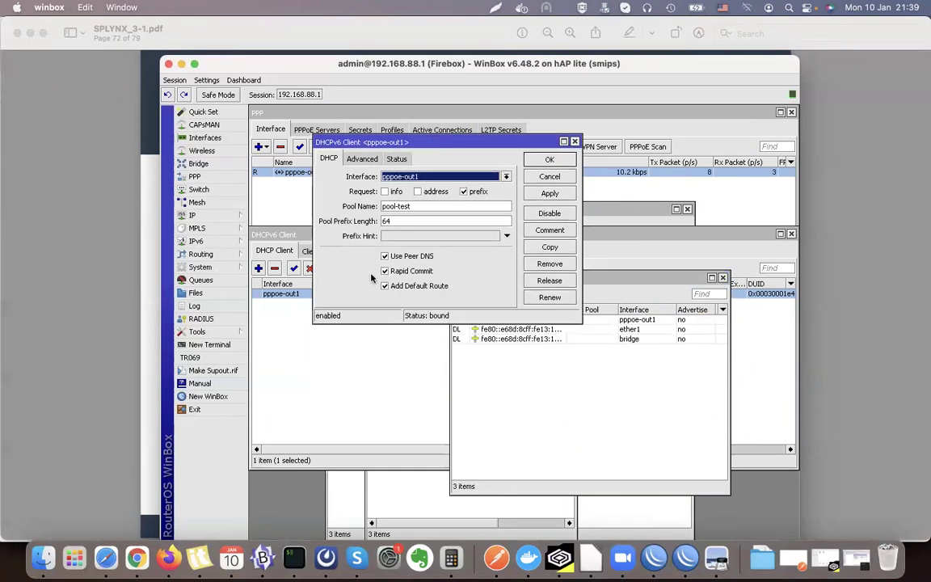
left_click(574, 142)
left_click(337, 315)
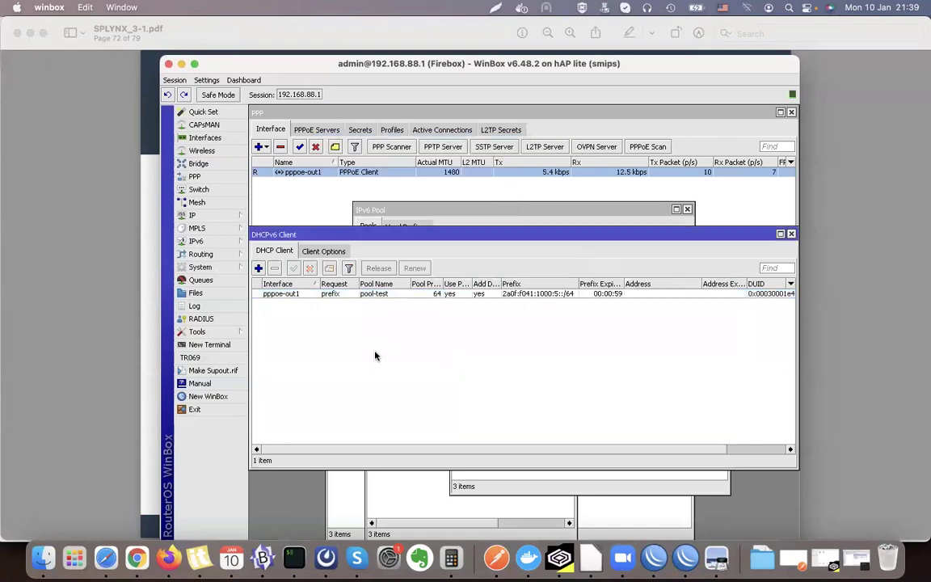
left_click(383, 296)
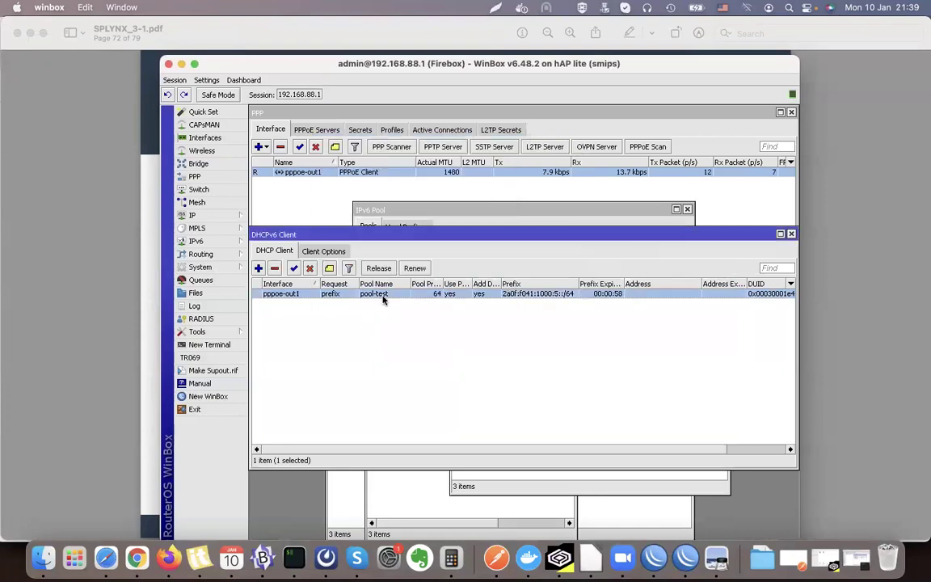
left_click(274, 268)
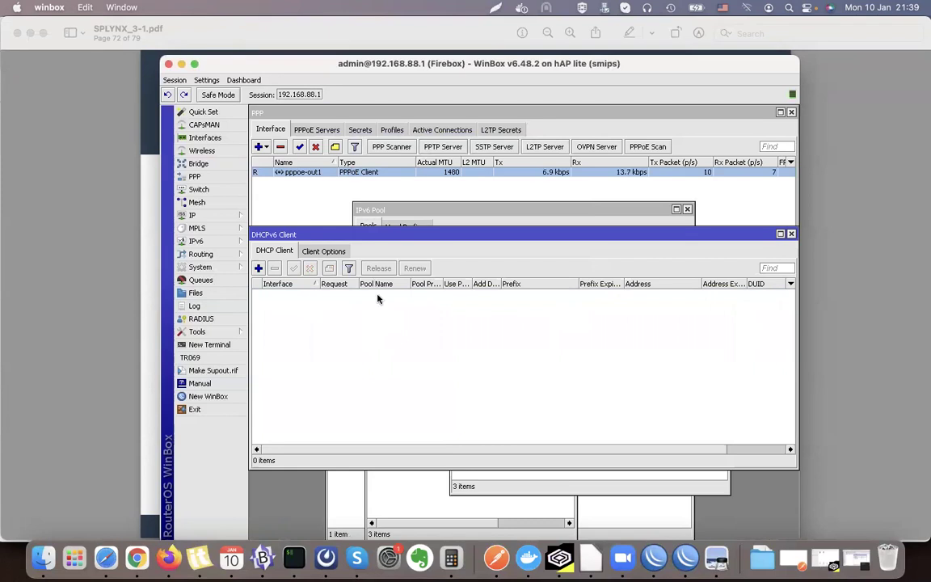
- Create a DHCPv6 client on pppoe-out1 that requests a prefix, uses pool name POOLV6 and adds a default route
left_click(259, 268)
left_click(428, 177)
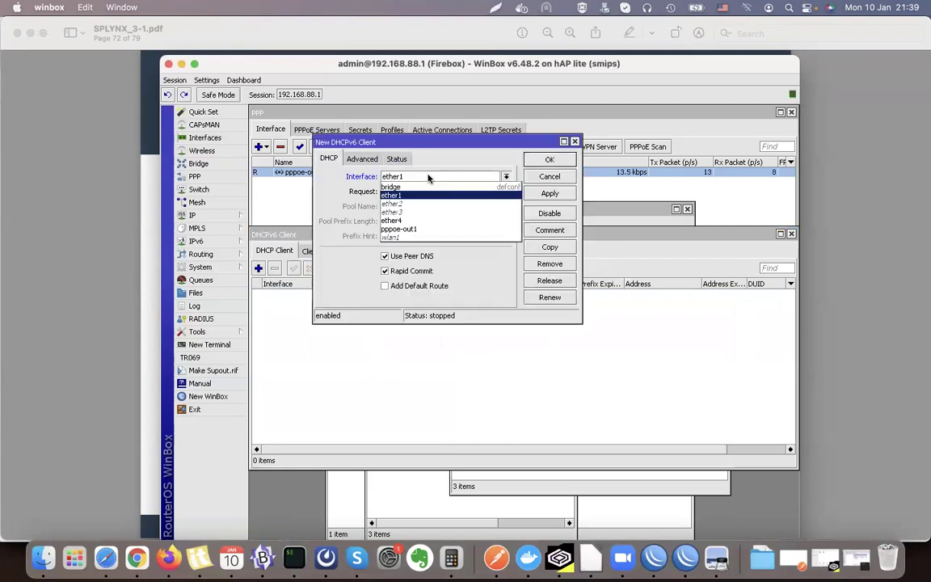
left_click(416, 228)
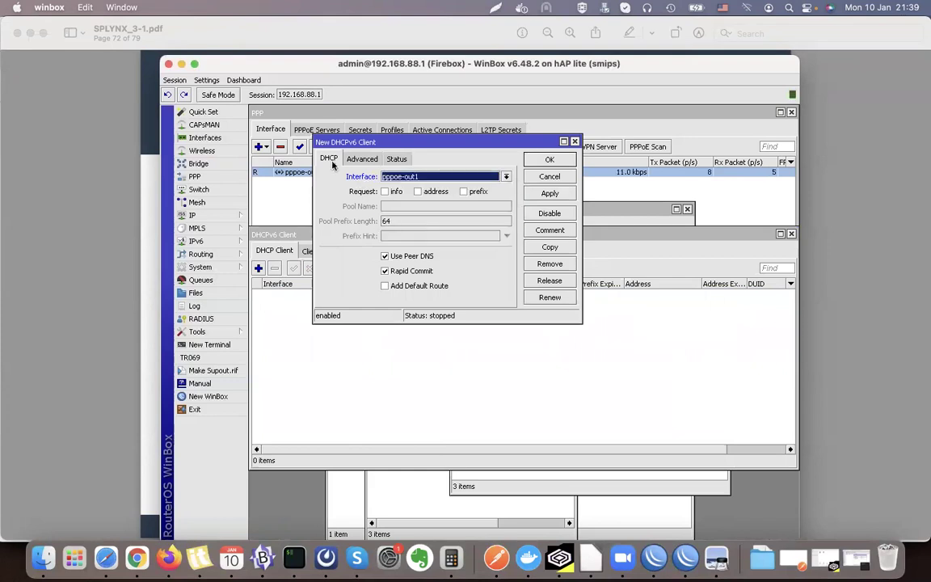
left_click(470, 193)
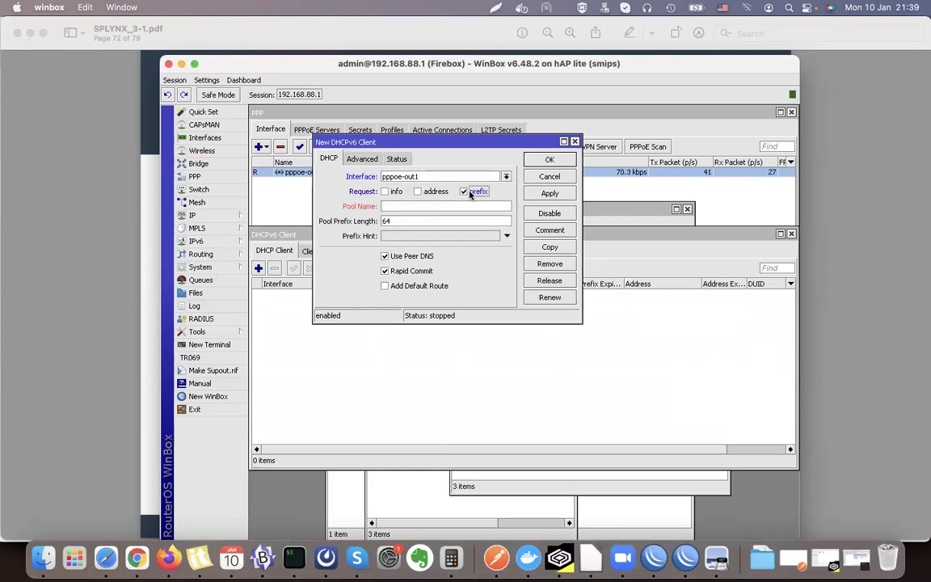
left_click(434, 206)
type("POOL")
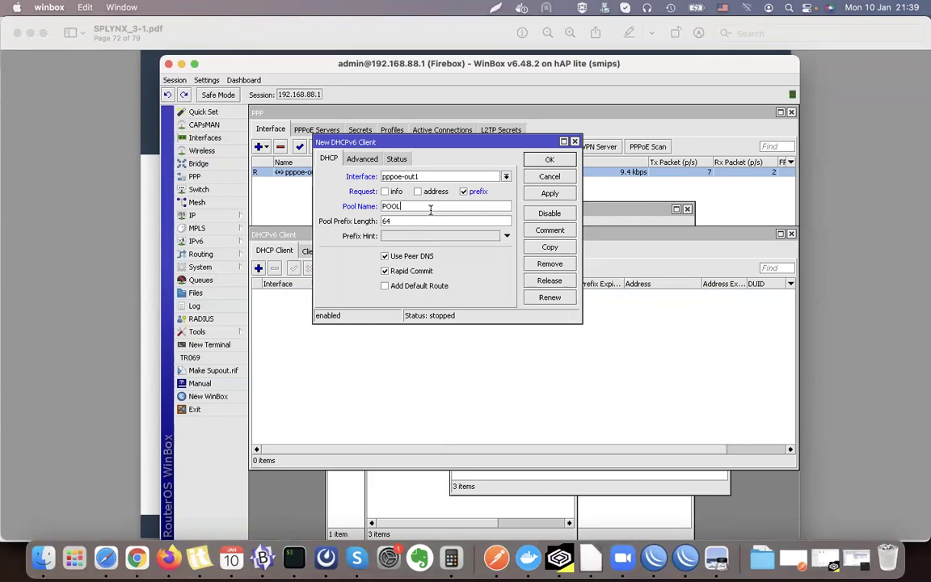
type("V^")
left_click(387, 286)
left_click(550, 194)
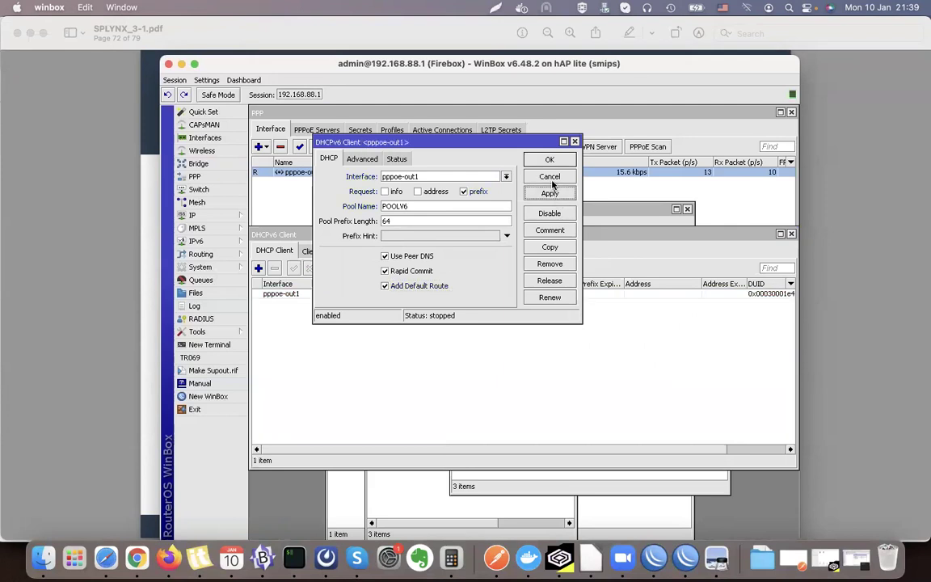
left_click(548, 160)
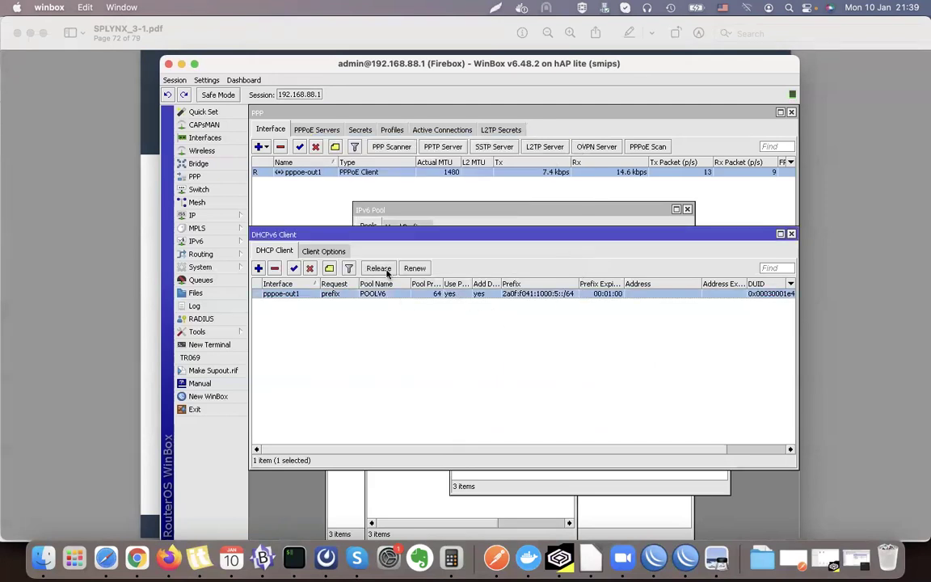
- Review the new pppoe-out1 DHCPv6 client's settings, close them, and bring the IPv6 Pool window forward to examine POOLV6
double_click(549, 299)
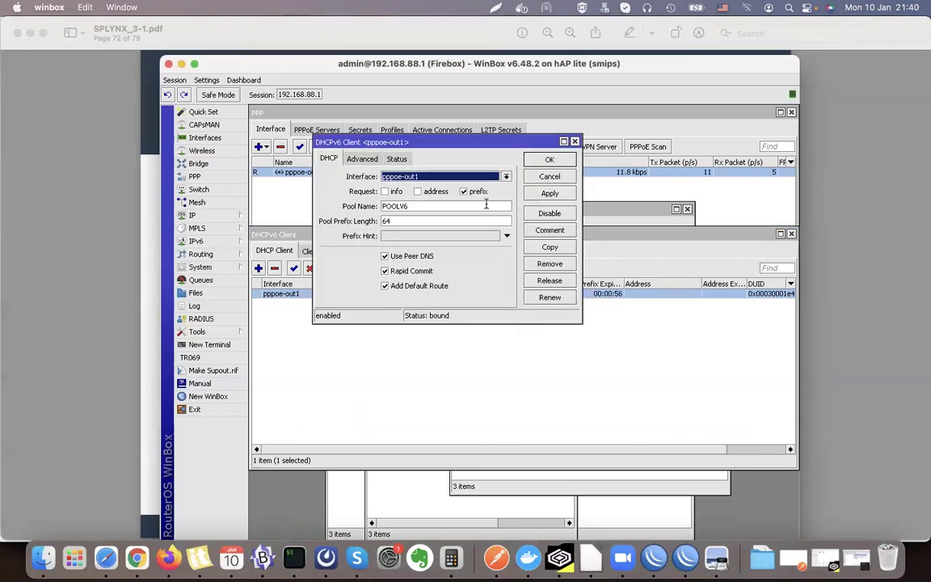
left_click(548, 159)
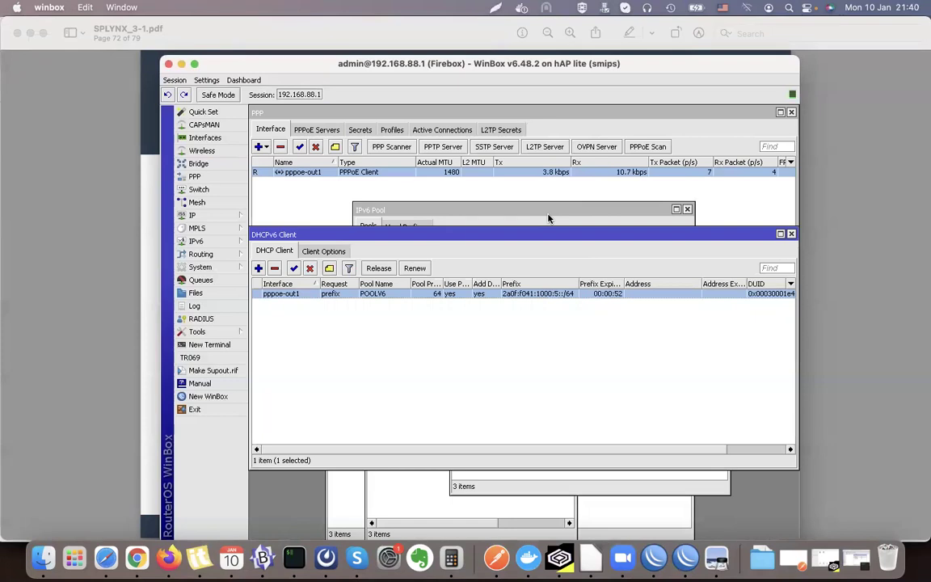
left_click(548, 217)
left_click_drag(537, 213, 582, 330)
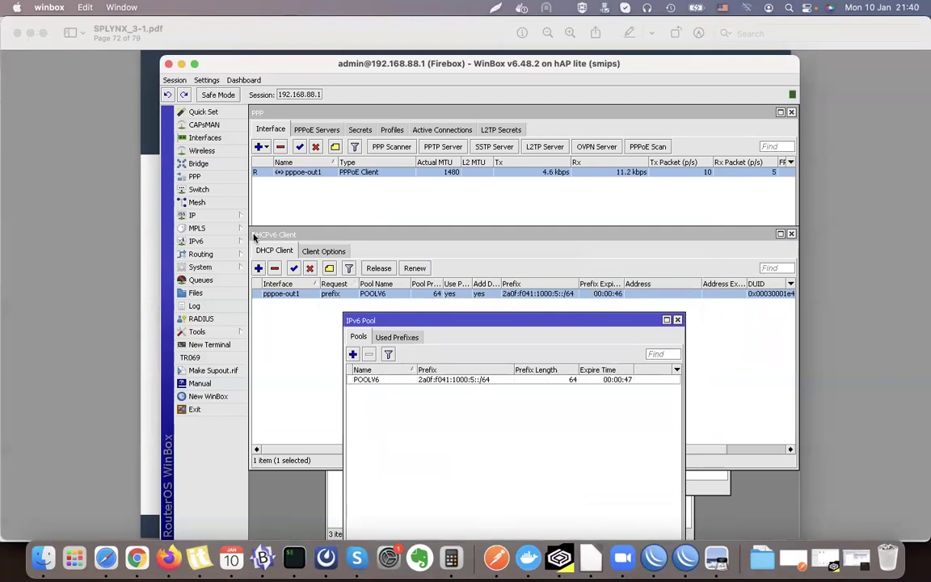
- Start a new IPv6 address with From Pool set to POOLV6 and the address set to ::1/64
left_click(212, 241)
left_click(287, 243)
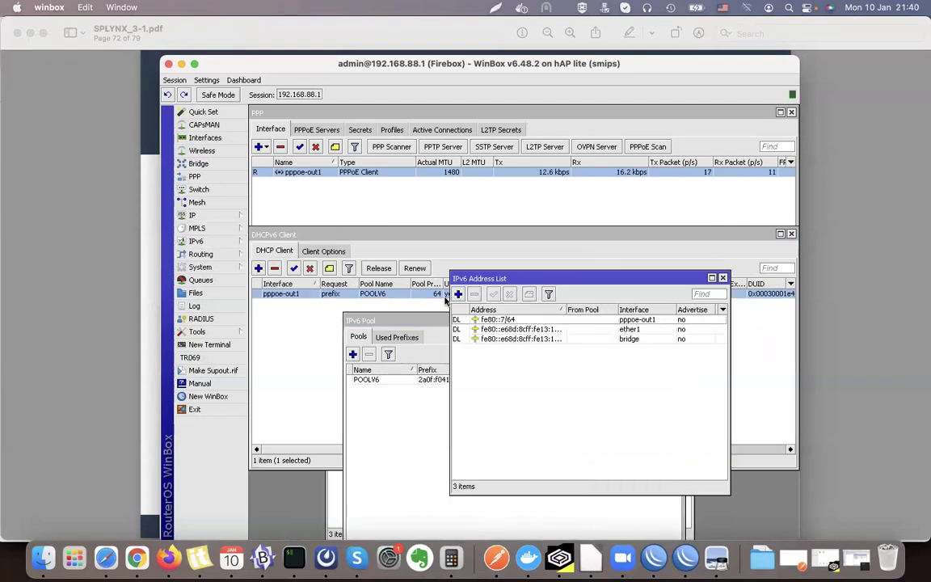
left_click(457, 294)
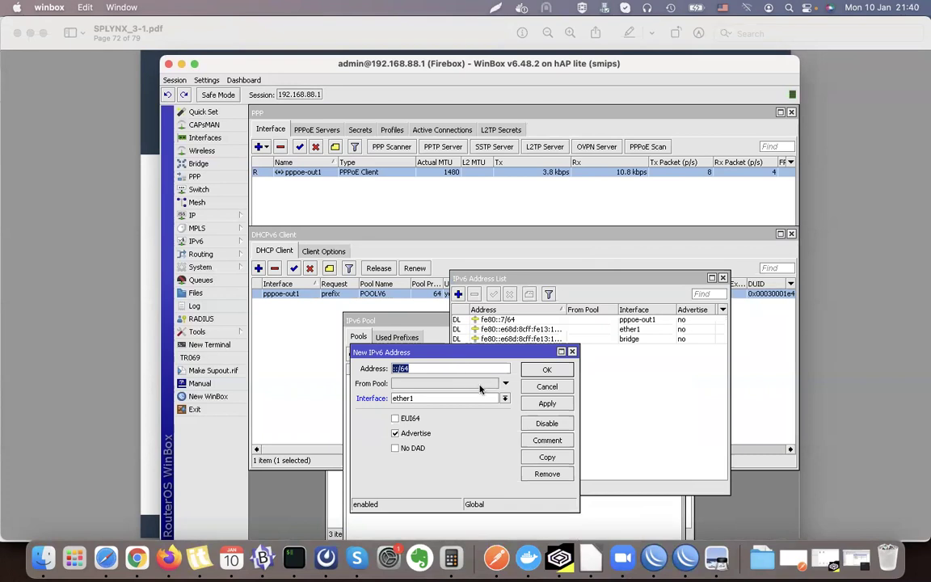
left_click(490, 383)
left_click(492, 384)
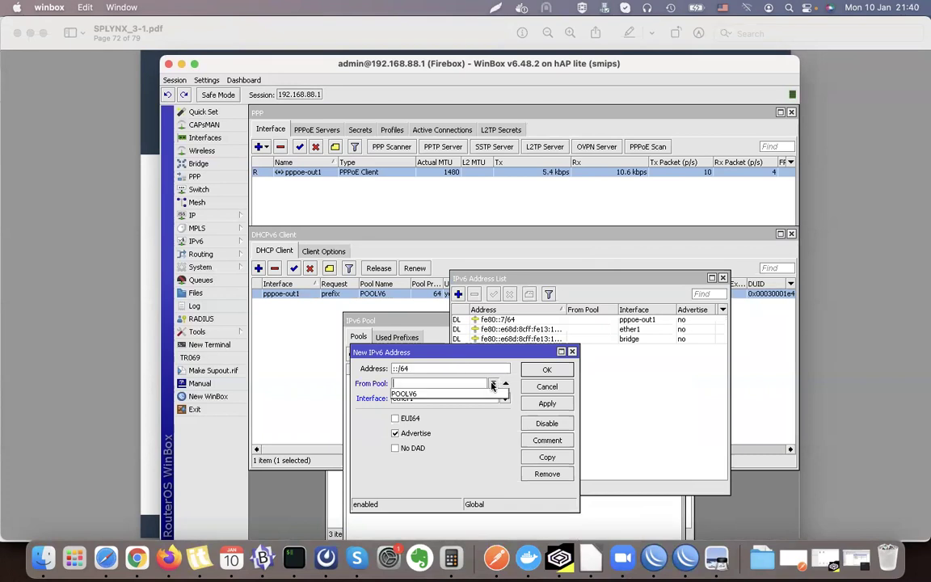
left_click(415, 395)
left_click_drag(426, 368, 390, 368)
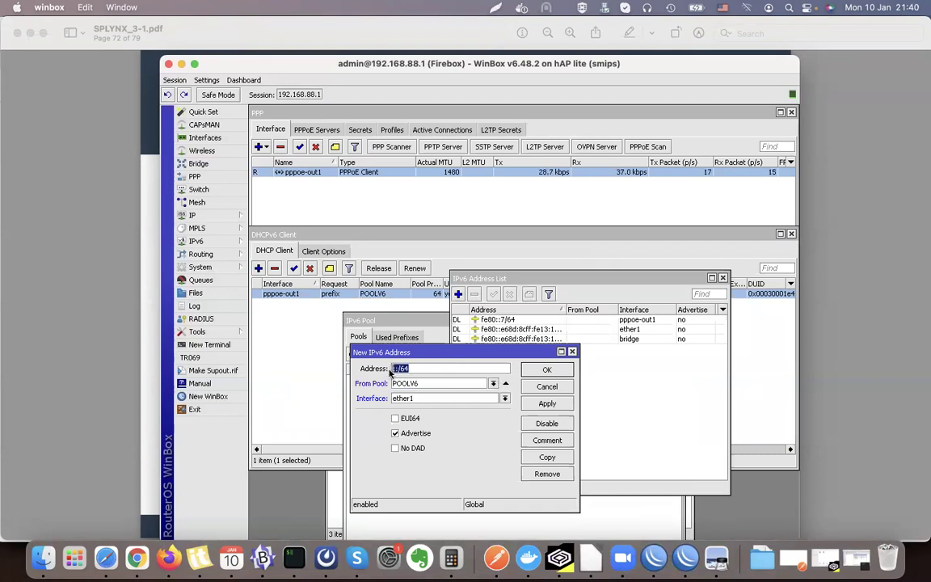
left_click(505, 398)
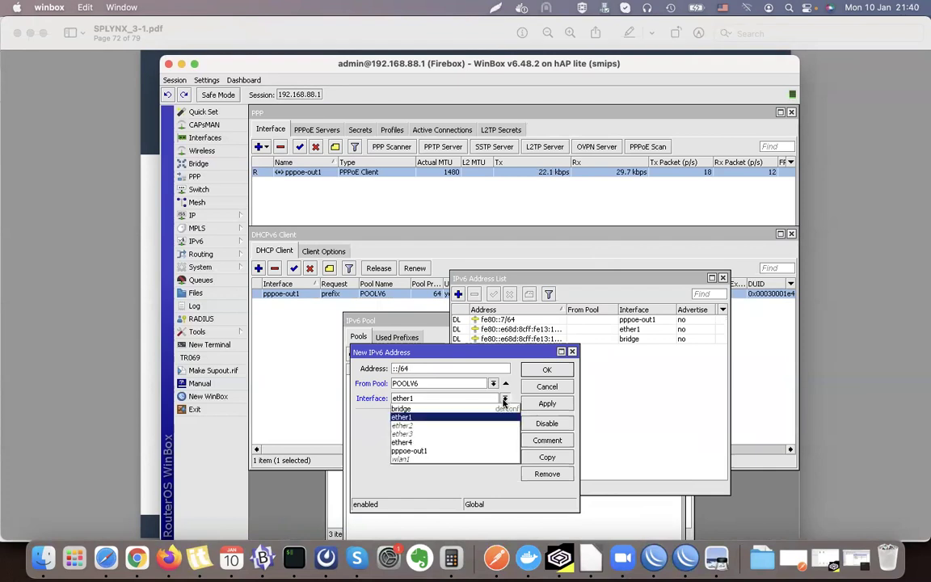
left_click(359, 332)
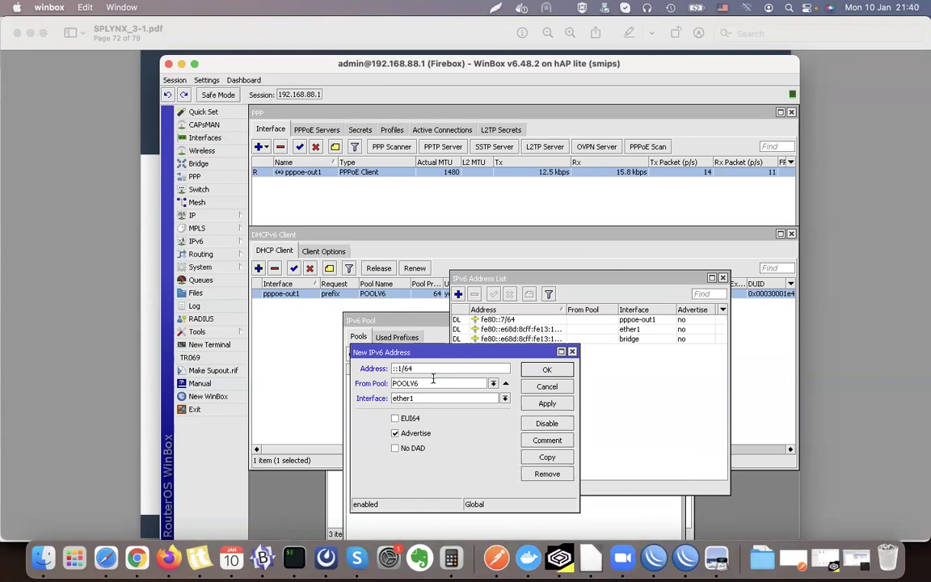
- Assign the new IPv6 address to interface ether4, leaving EUI64 off and Advertise on, and apply it
left_click_drag(433, 352, 501, 283)
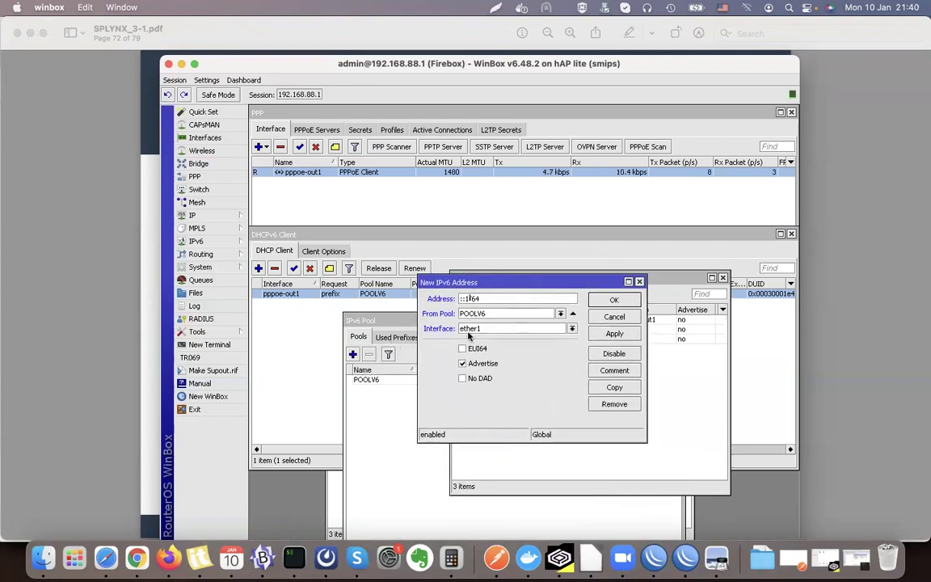
left_click(509, 328)
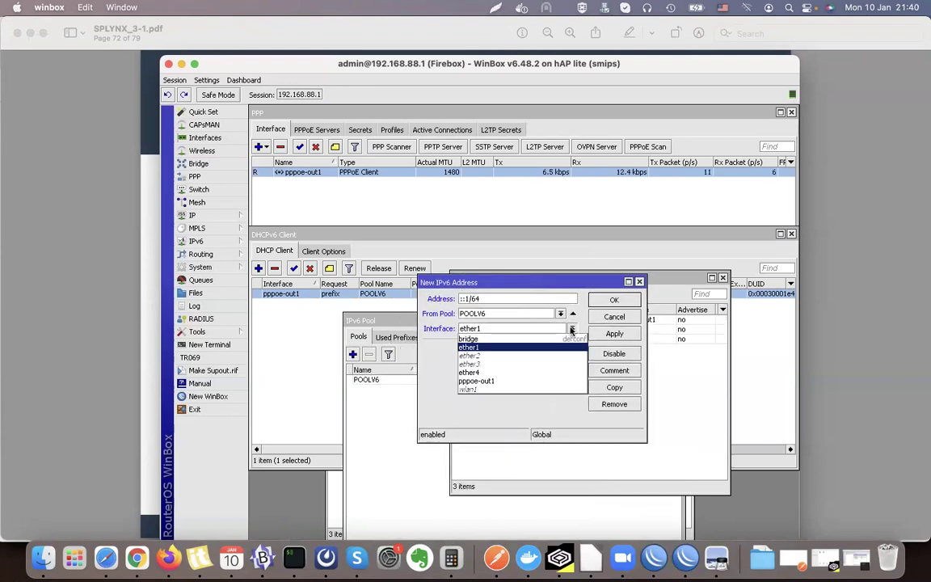
left_click(509, 373)
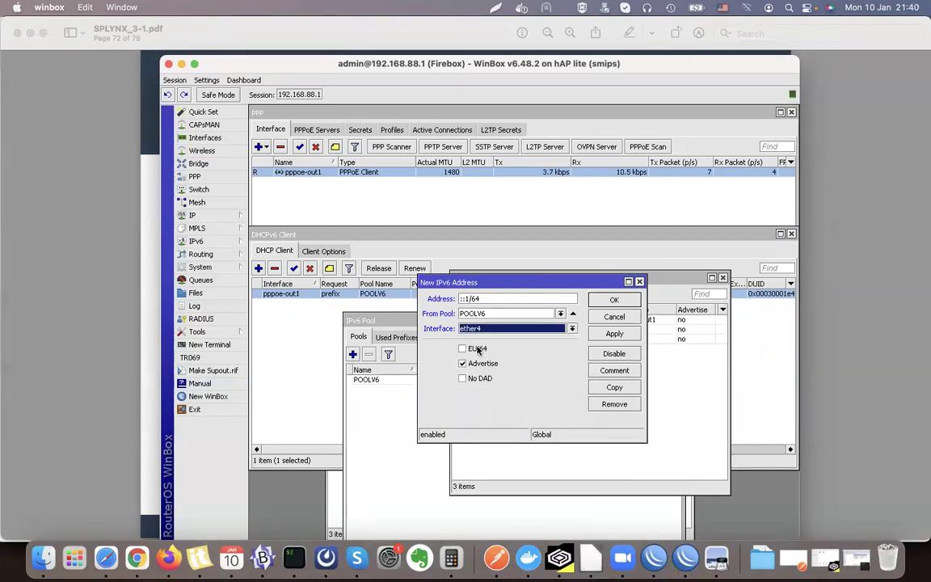
left_click(480, 349)
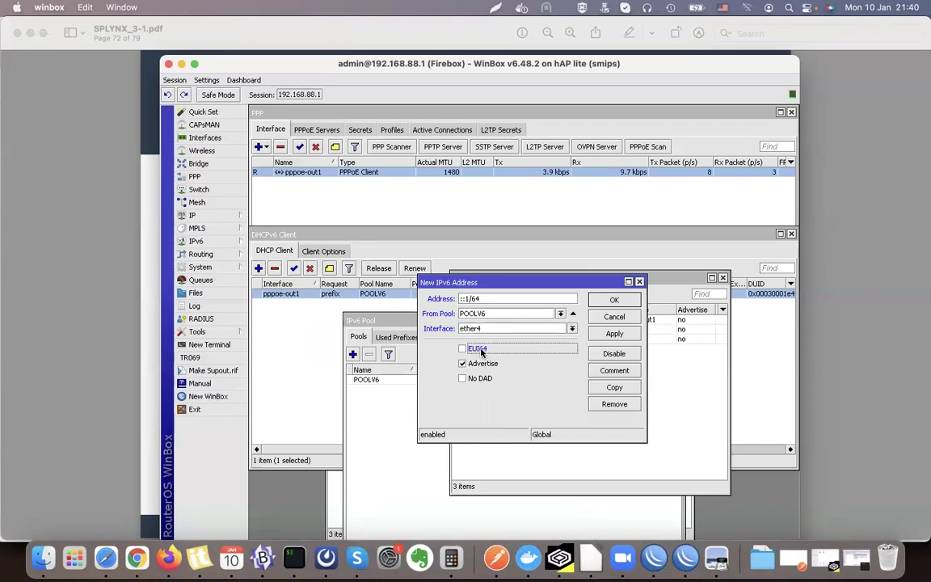
double_click(462, 299)
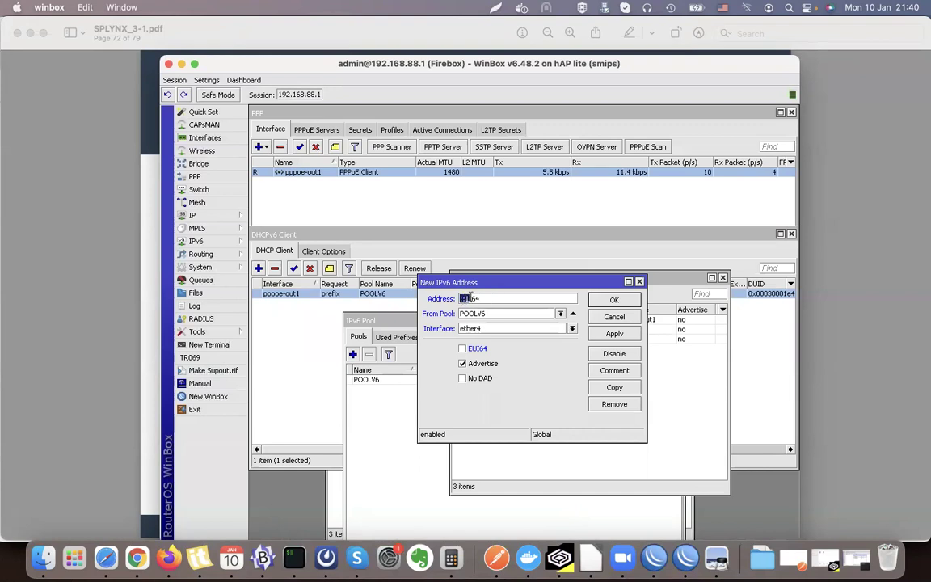
left_click(622, 336)
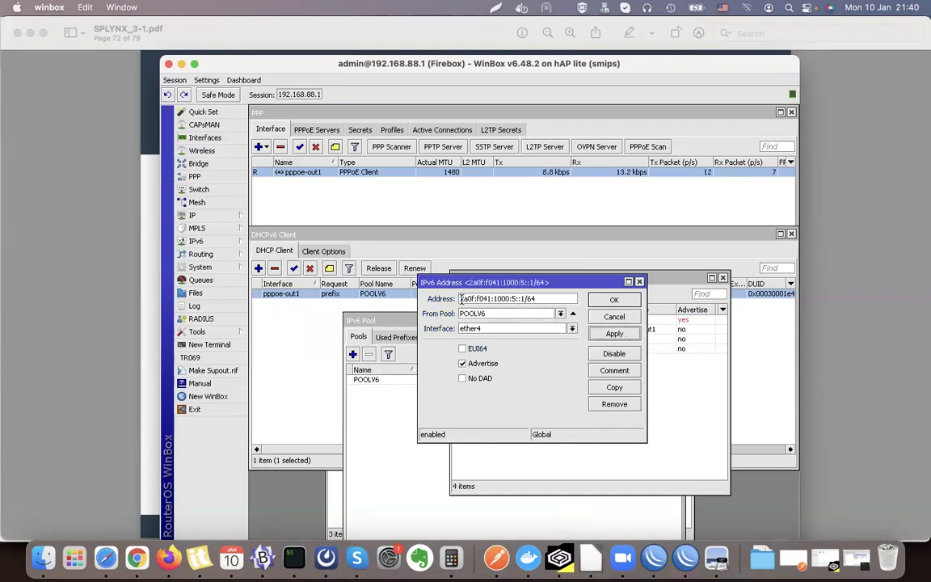
- Examine the full address generated for ether4, reopen its entry to check the settings, and close it
left_click_drag(460, 298, 534, 299)
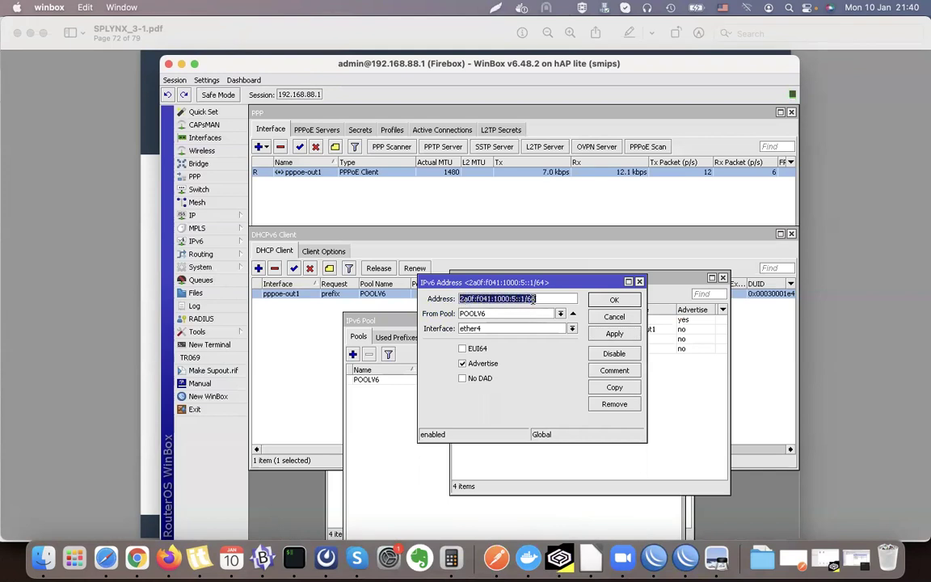
left_click(534, 299)
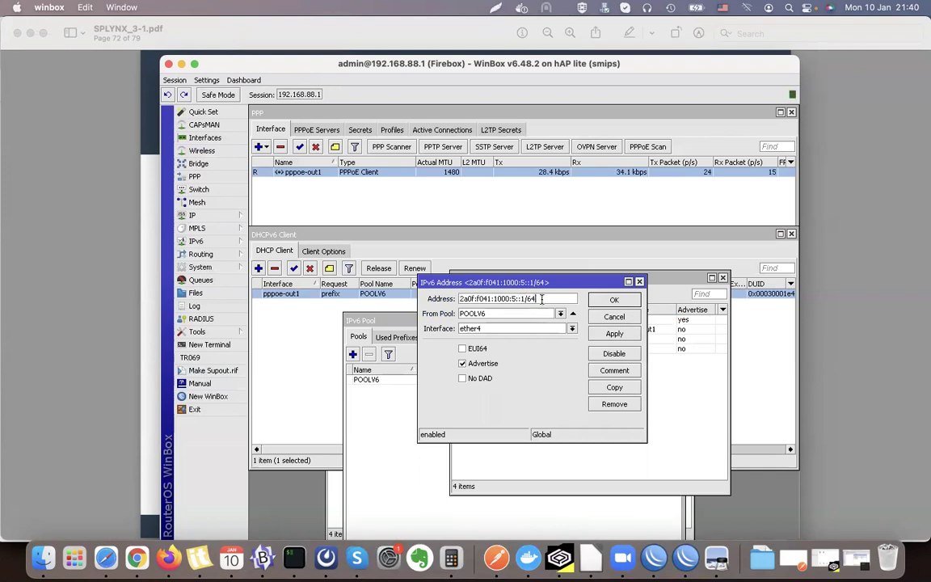
left_click(639, 282)
double_click(562, 315)
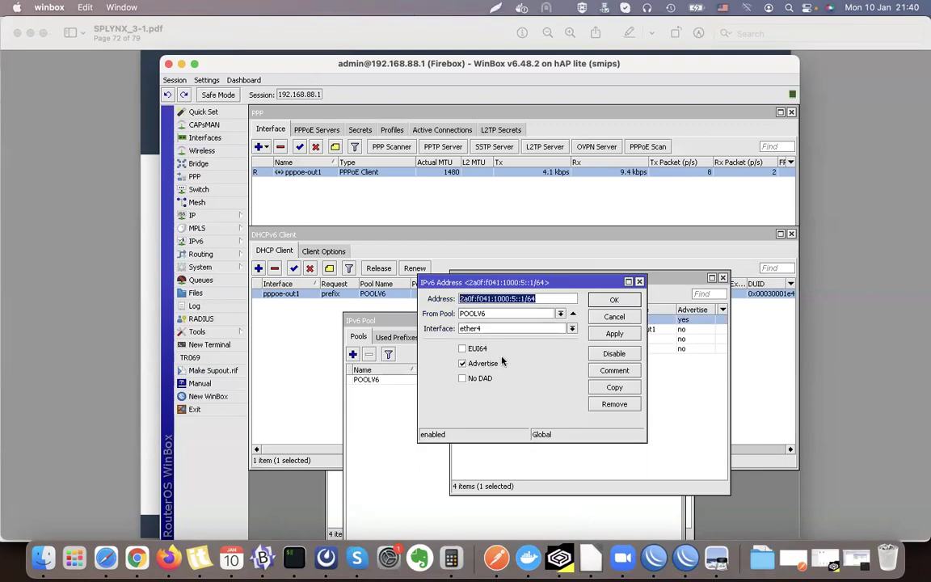
left_click(613, 300)
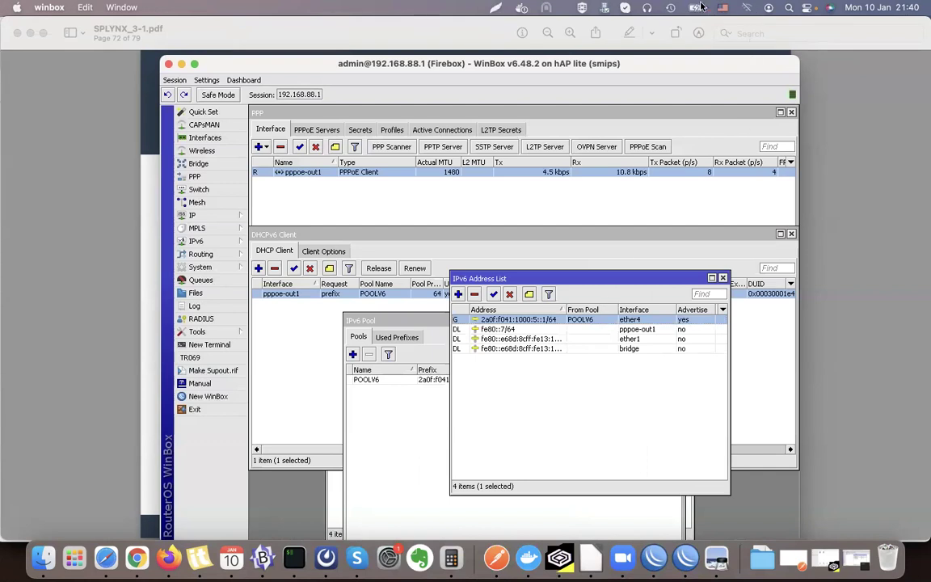
- Open the macOS Network preferences and examine the IPv6 address assigned to the USB LAN connection
left_click(747, 7)
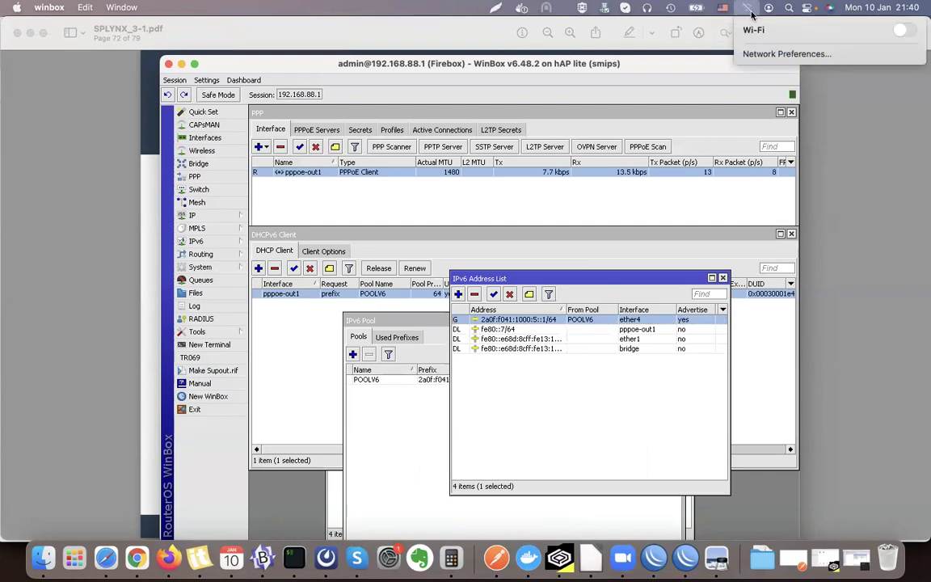
left_click(771, 55)
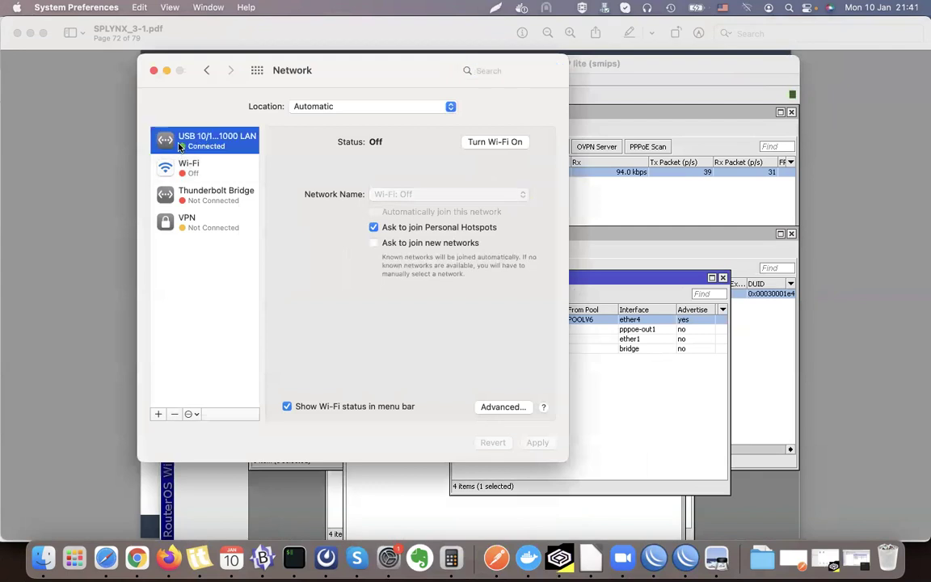
left_click(381, 294)
left_click_drag(369, 295, 534, 299)
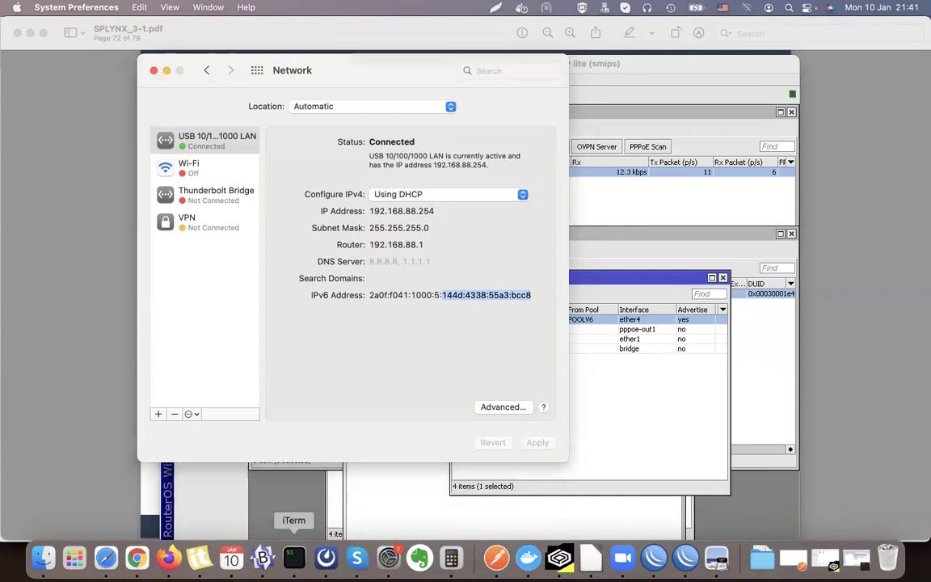
- Switch to iTerm, close the old terminal sessions, and open a fresh terminal window
left_click(294, 557)
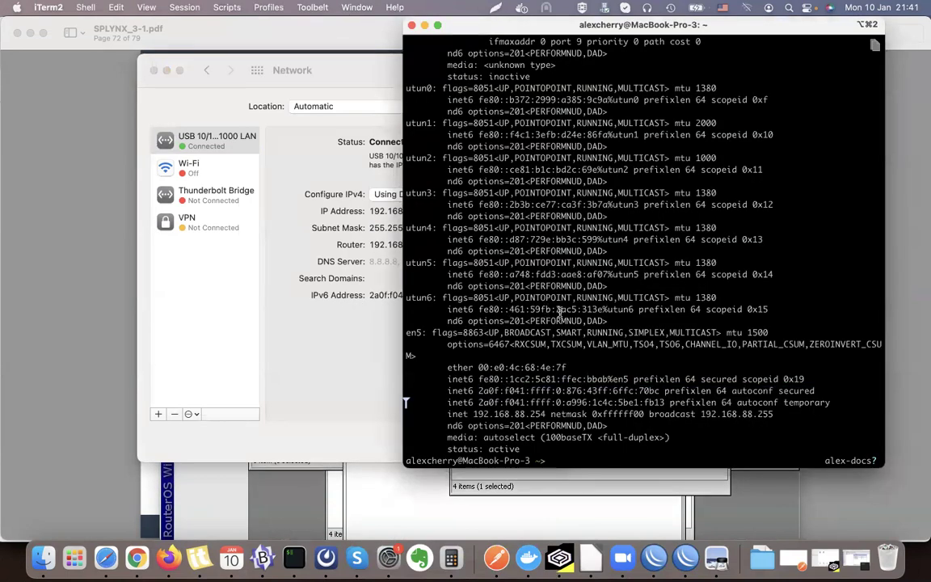
key("super+a")
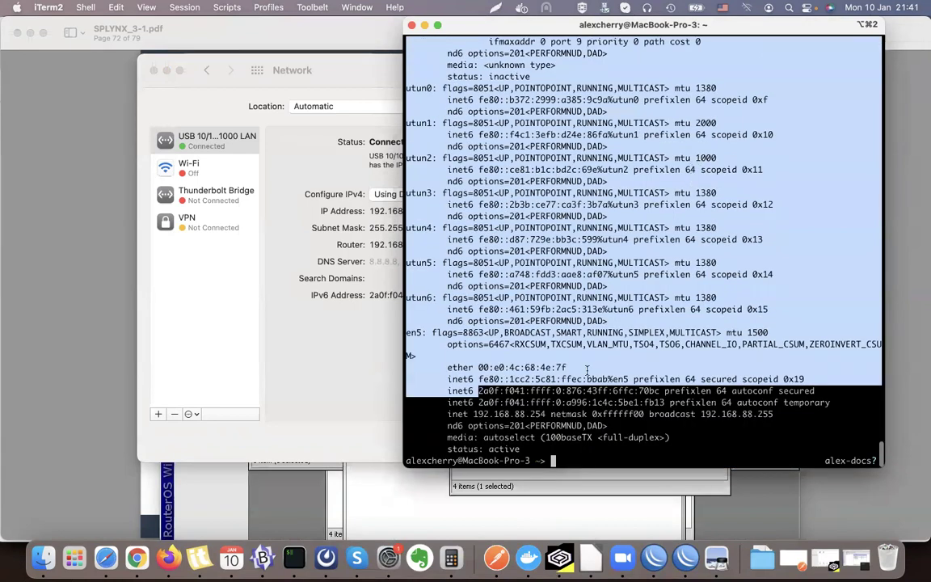
left_click(793, 407)
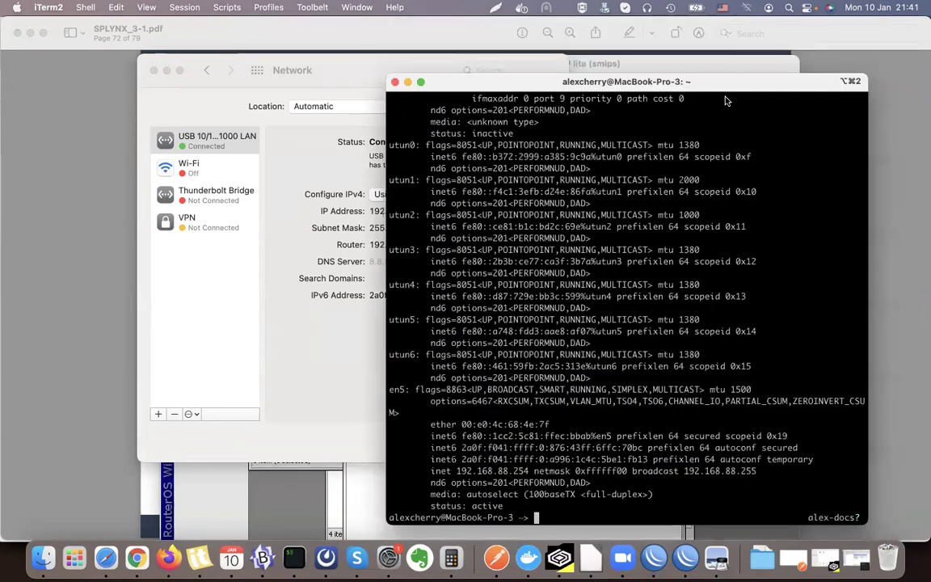
key("super+w")
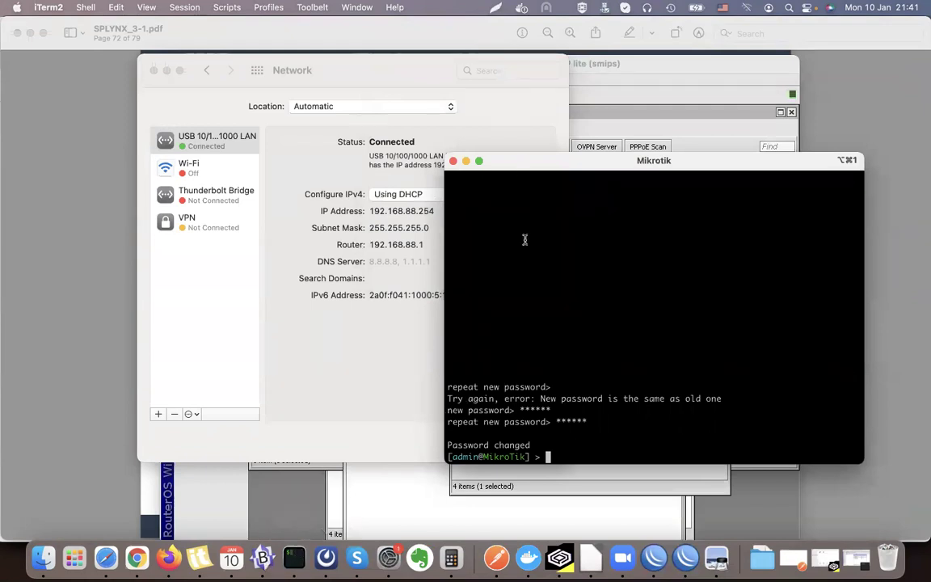
left_click(454, 162)
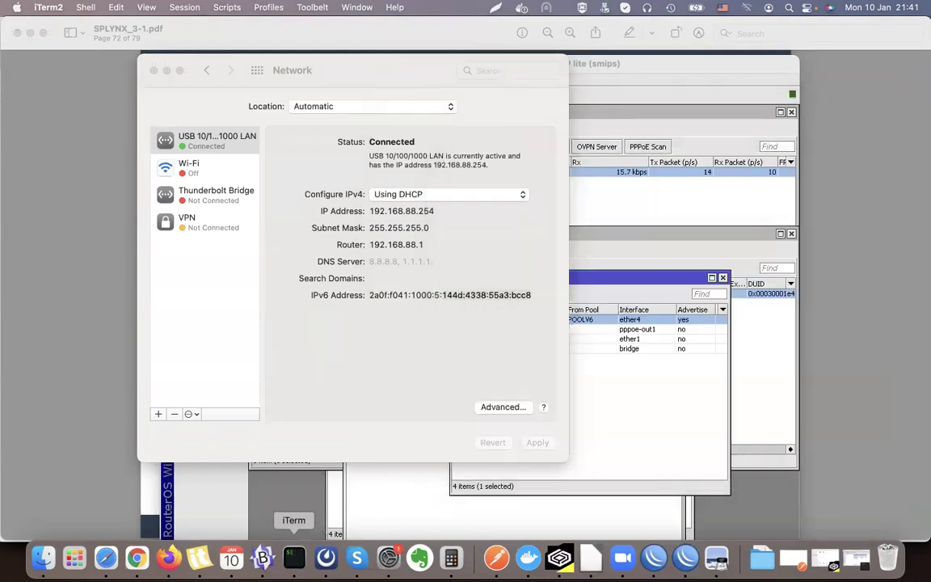
left_click(294, 558)
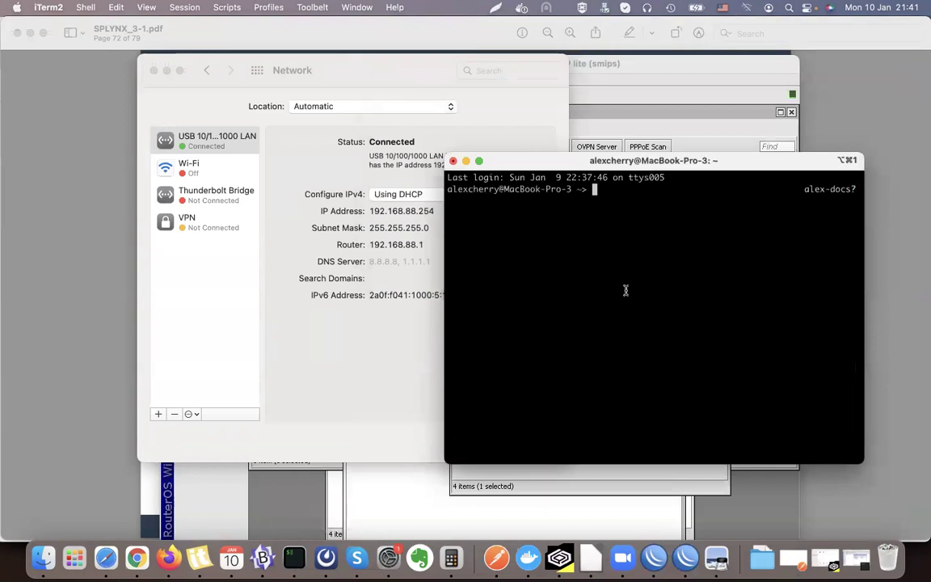
- Test IPv6 connectivity with ping6 facebook.com in a widened terminal, examine the replies, stop the ping, and close the terminal
type("ping")
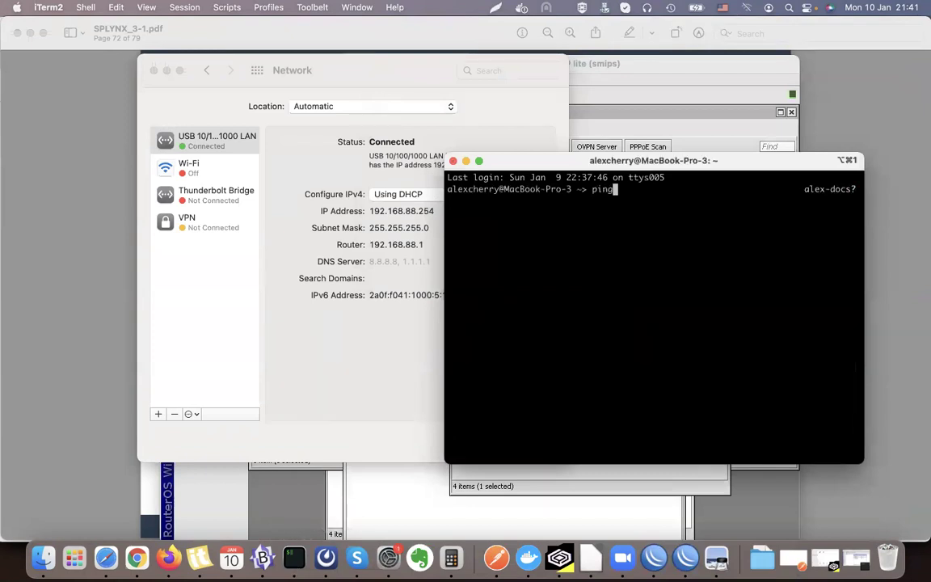
type("6 facebook.com")
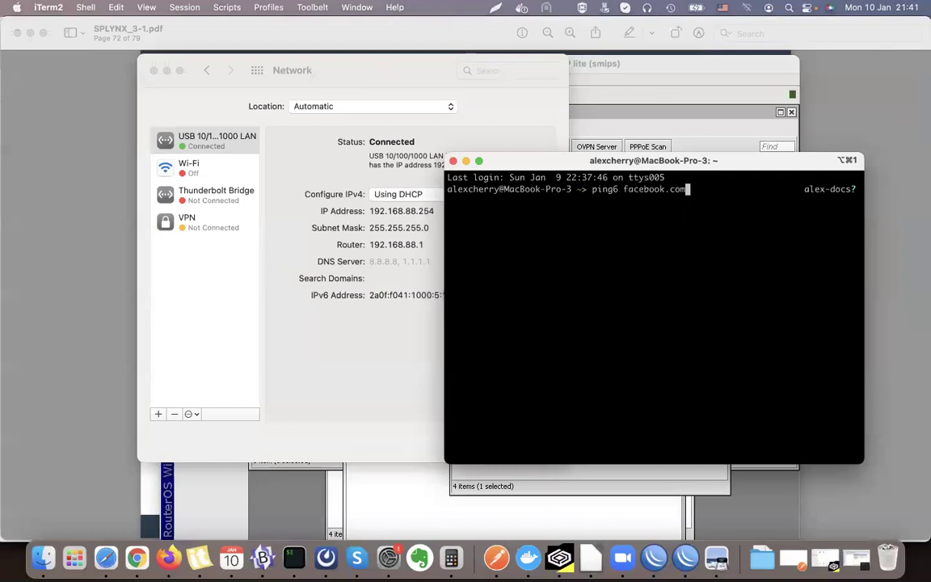
key("Return")
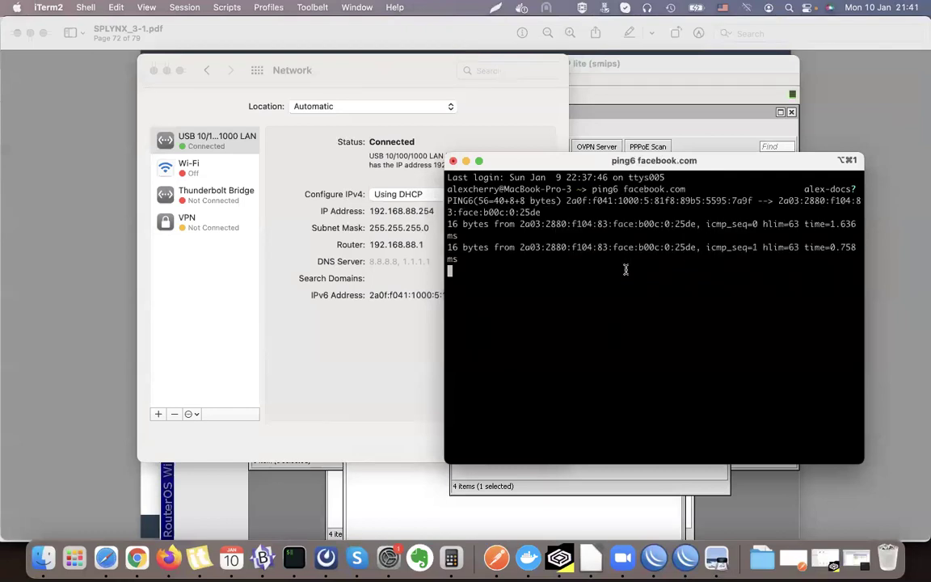
left_click_drag(450, 460, 346, 534)
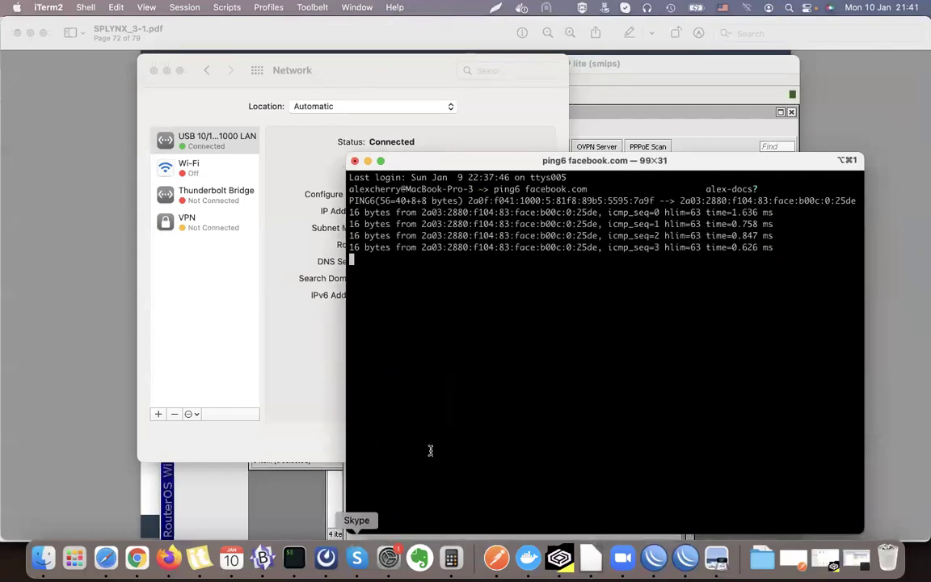
left_click_drag(788, 245, 349, 200)
left_click(724, 241)
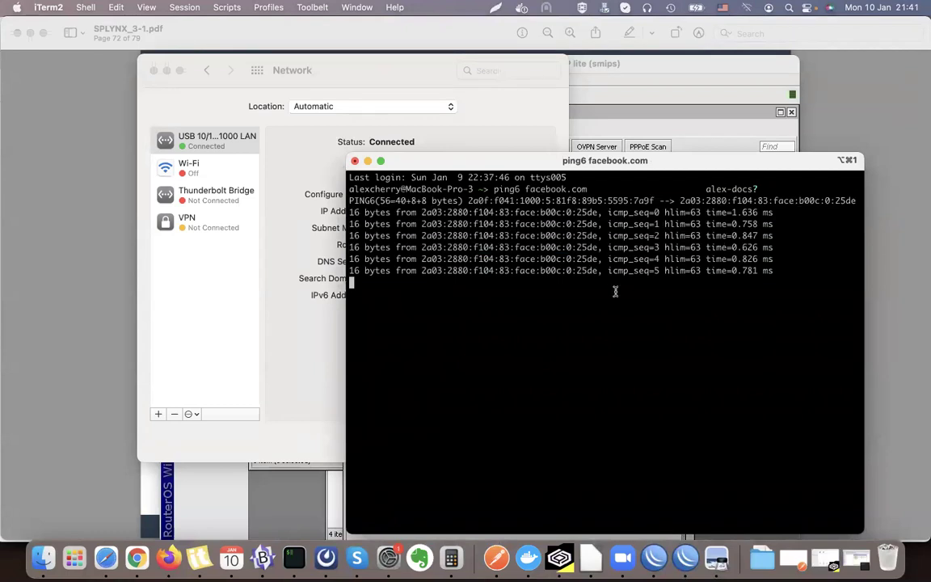
key("ctrl+c")
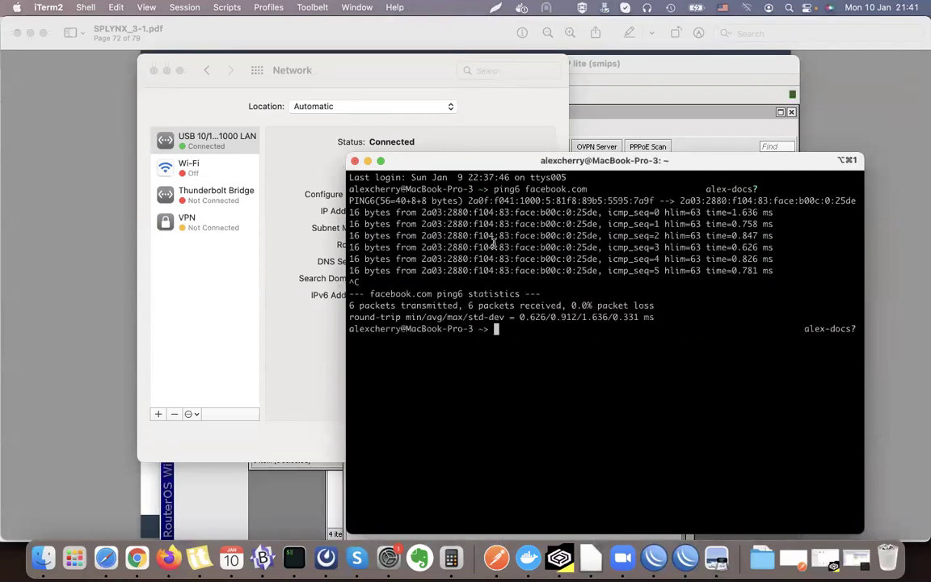
left_click(354, 161)
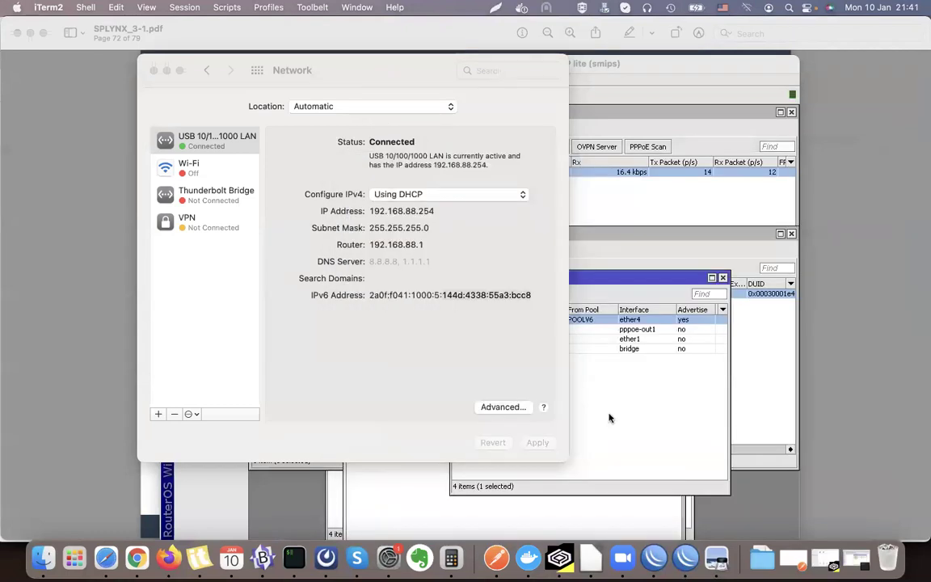
- Switch to the SPLYNX_3-1.pdf slides and examine the "Set up blocking" item, particularly the Mikrotik-Group = IPV6_BLOCK line
left_click(717, 557)
left_click(218, 337)
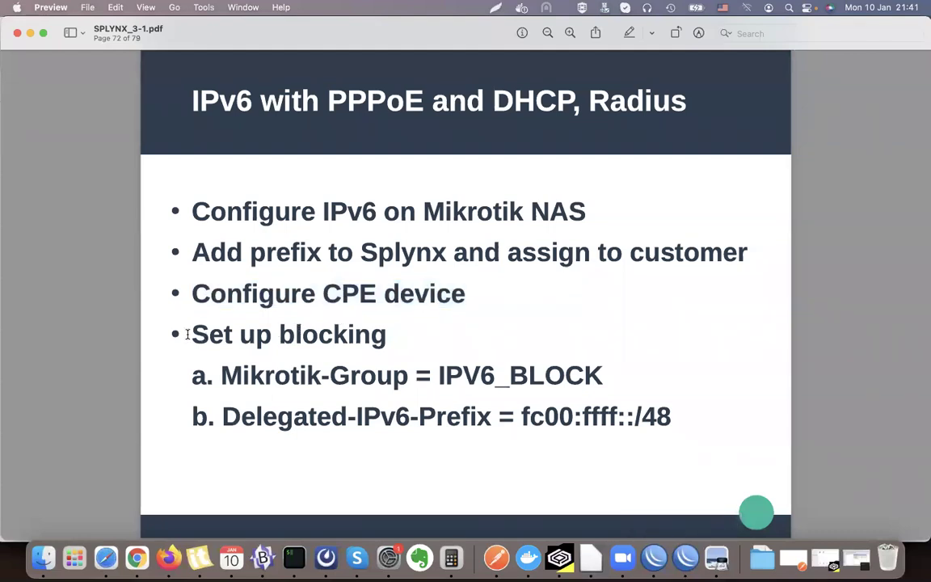
left_click_drag(187, 334, 413, 334)
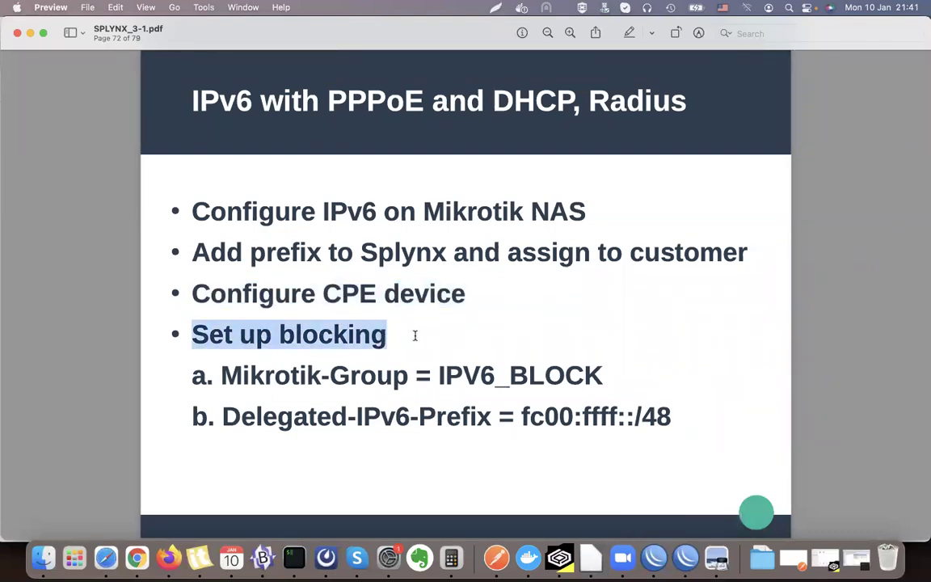
double_click(384, 388)
left_click(283, 425)
left_click(232, 374)
left_click_drag(220, 373, 411, 394)
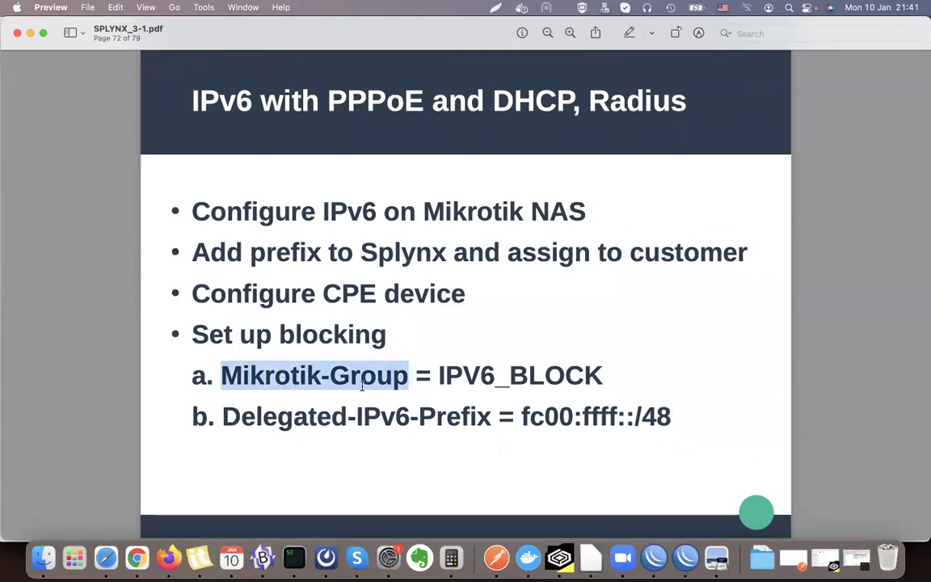
left_click(441, 376)
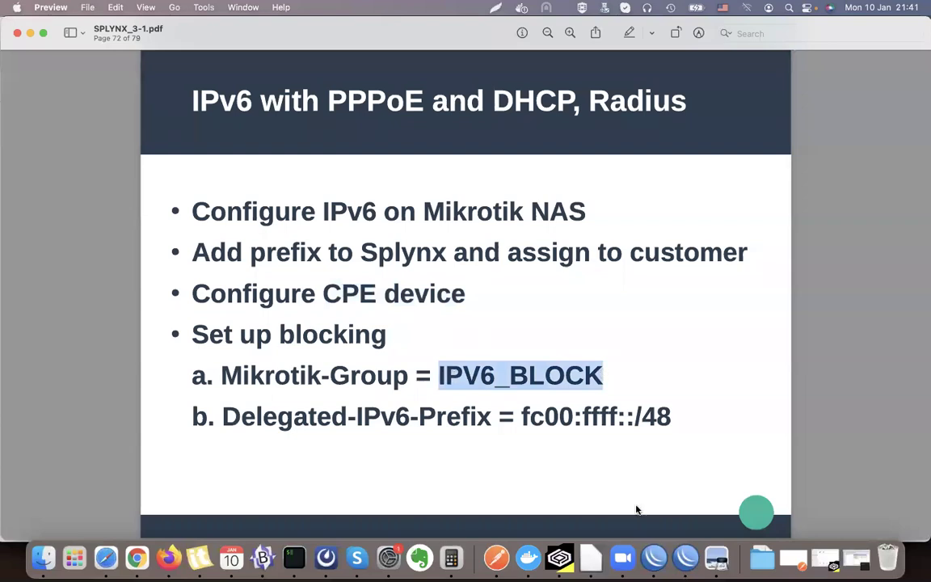
- Switch to WinBox and look through the hAP lite's PPPoE servers, PPP interfaces, and PPP profiles
left_click(685, 563)
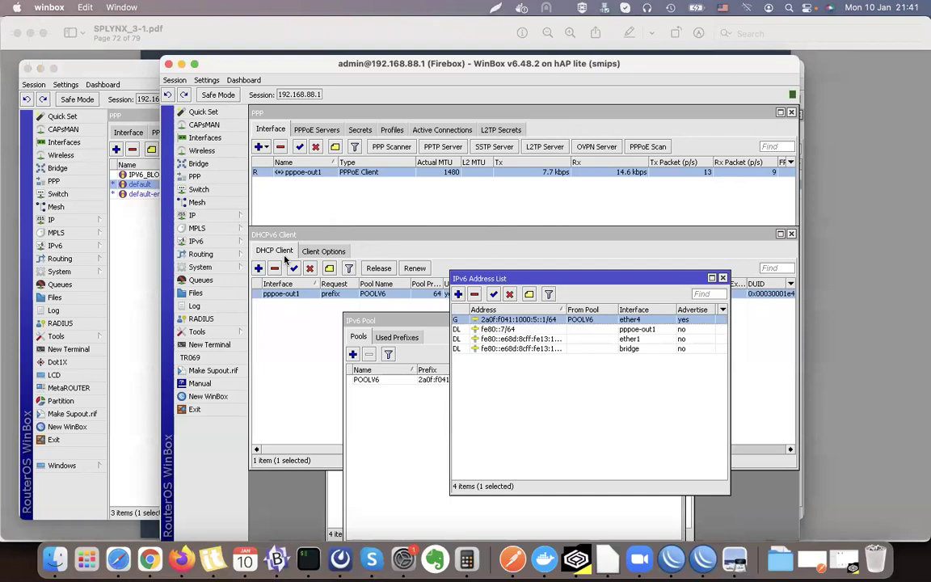
left_click(229, 179)
left_click(319, 129)
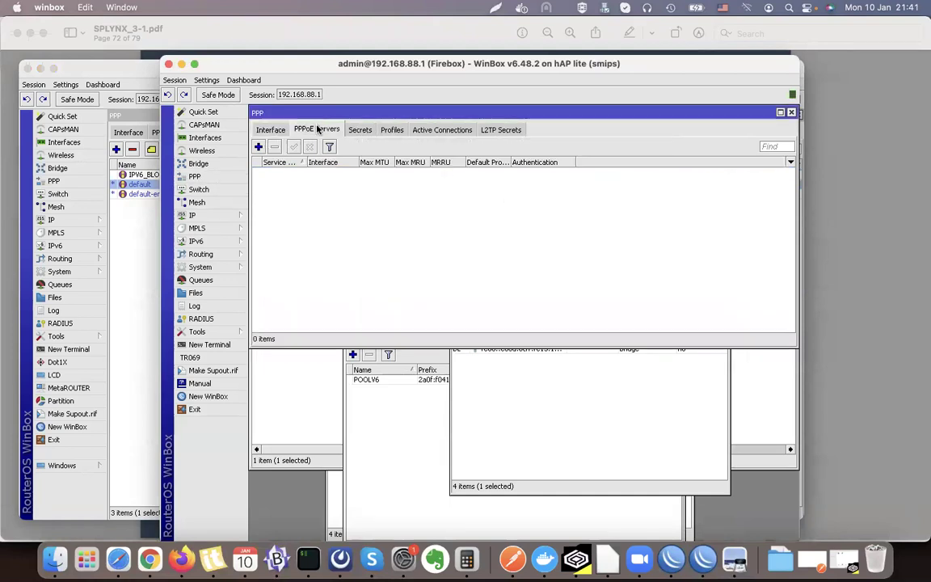
left_click(280, 129)
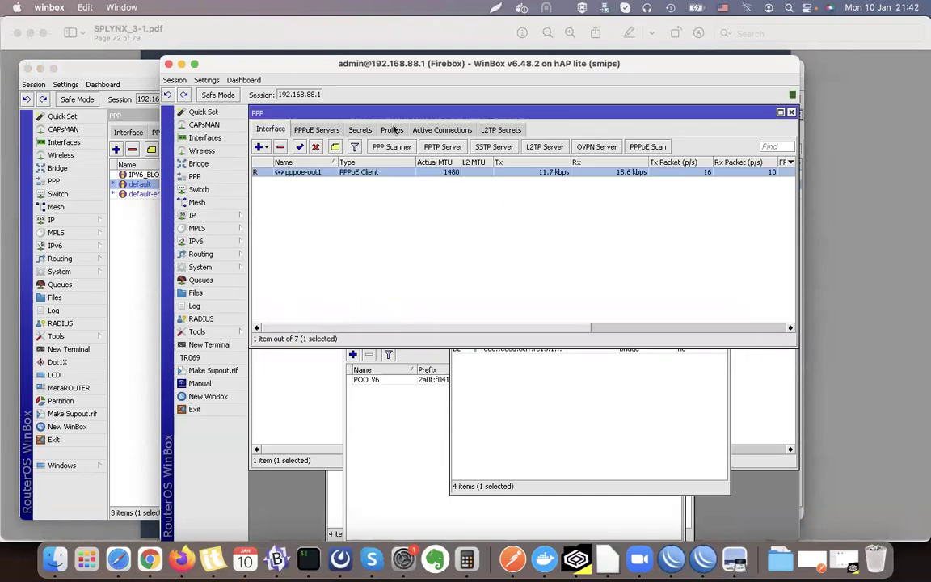
left_click(392, 129)
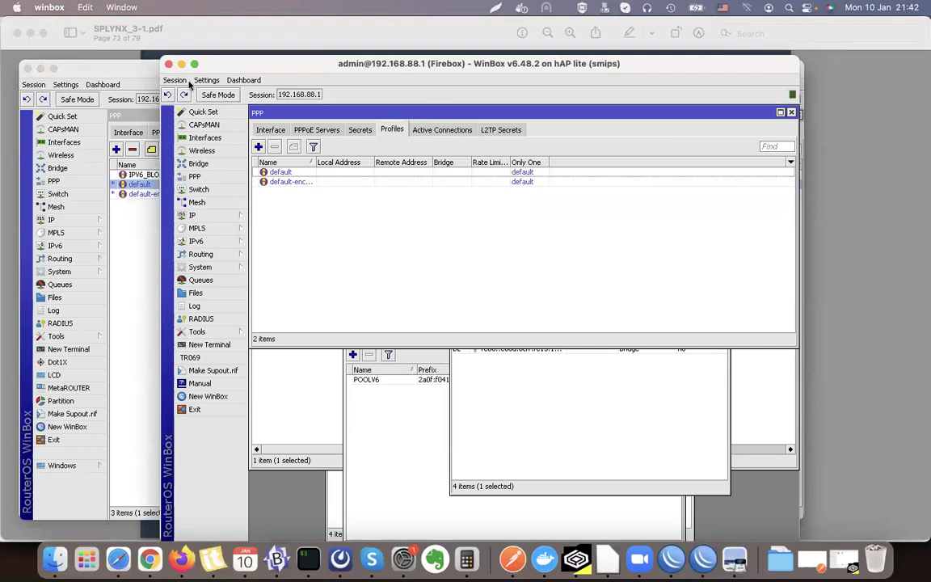
- On the RB2011 router, examine the general settings of the default PPP profile, close it, and inspect the IPV6_BLOCK profile
left_click(128, 69)
left_click(63, 183)
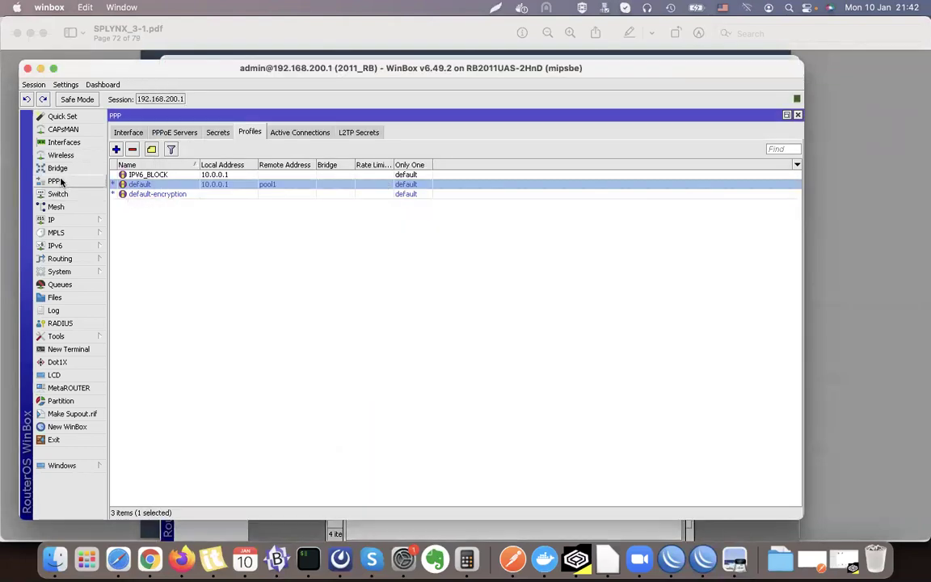
double_click(273, 187)
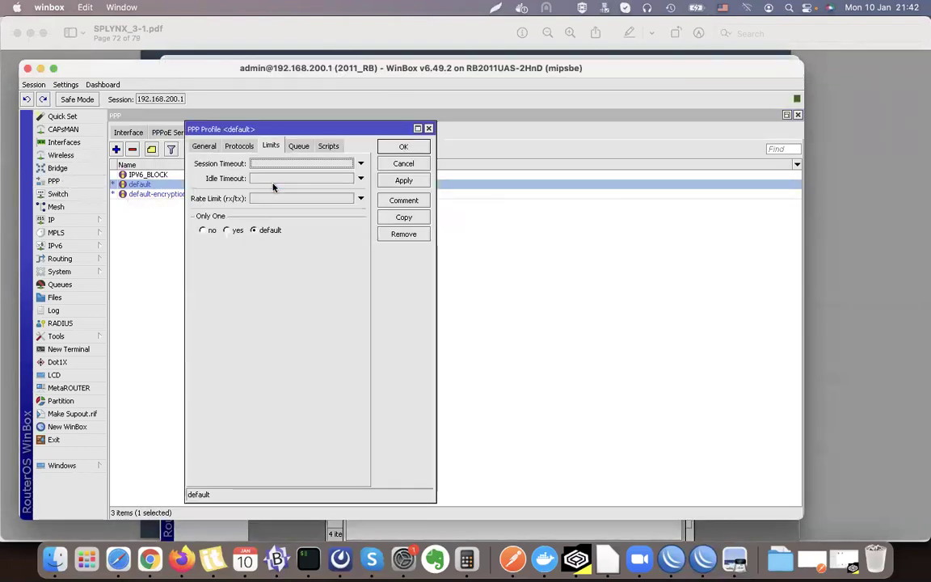
left_click(199, 147)
left_click(307, 163)
left_click(403, 146)
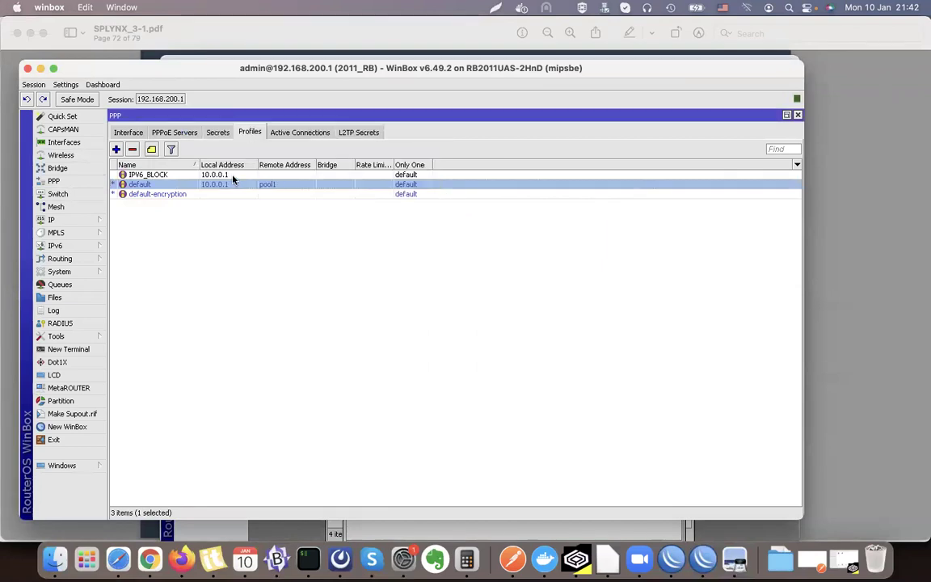
double_click(232, 175)
double_click(270, 164)
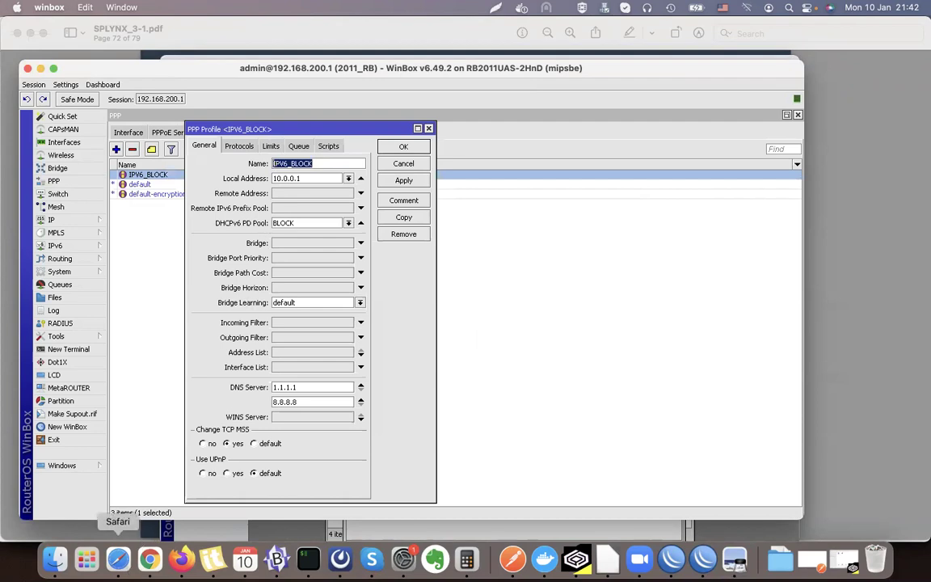
- Switch to Splynx in Safari, search the Config settings for "radius", and open the Radius configuration
left_click(118, 558)
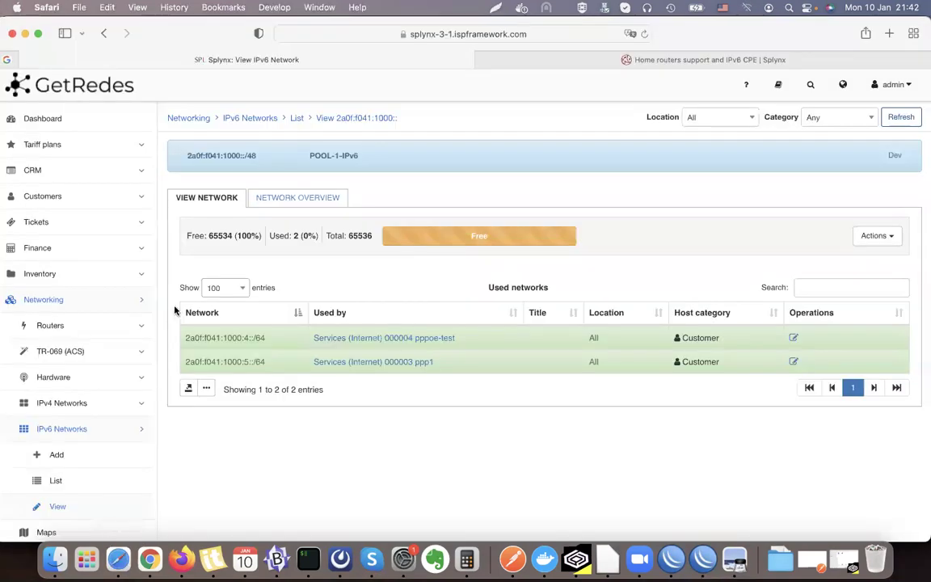
scroll(174, 307, "down", 5)
left_click(45, 421)
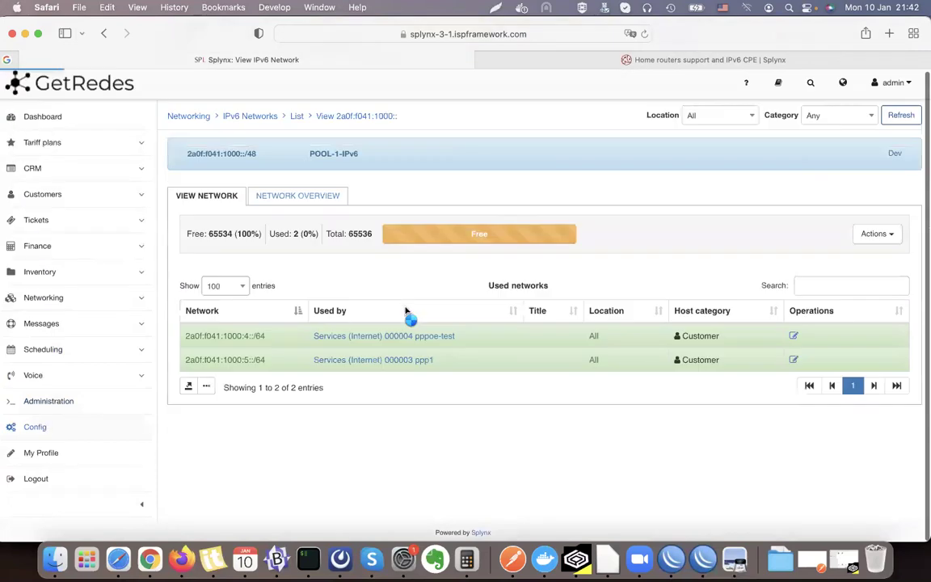
left_click(712, 154)
type("radius")
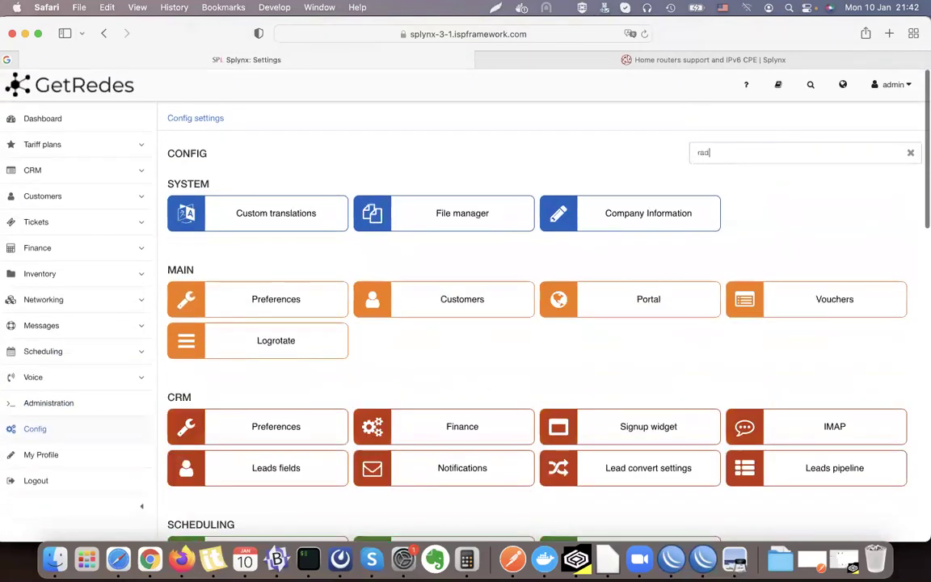
left_click(267, 222)
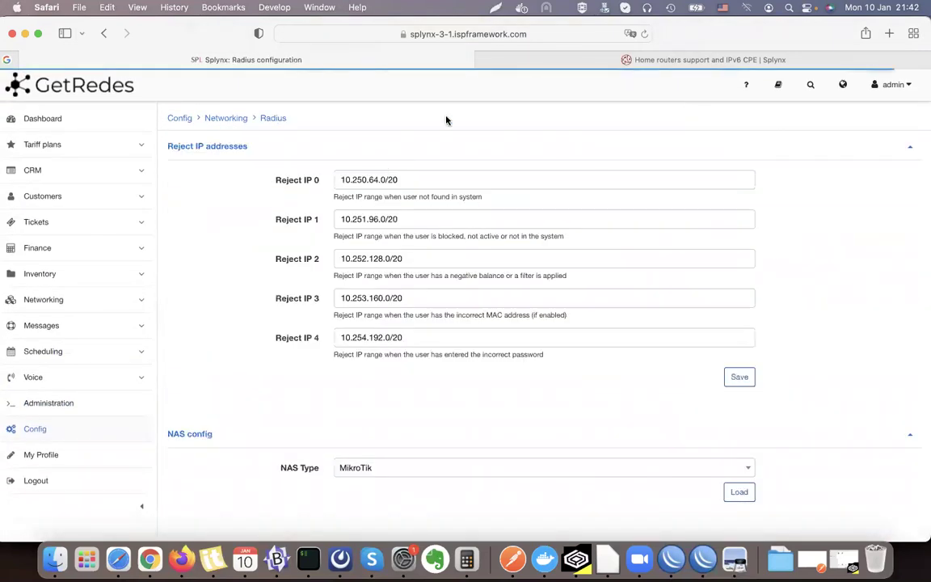
- Load the MikroTik NAS configuration and review the Reject 0 to Reject 4 attributes
scroll(808, 384, "down", 5)
left_click(739, 369)
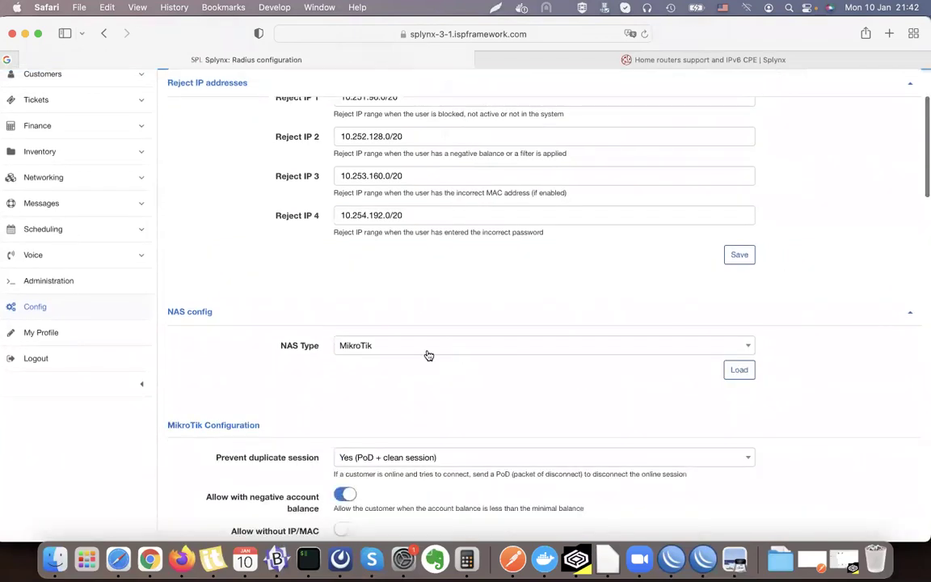
scroll(429, 353, "down", 10)
scroll(388, 485, "down", 15)
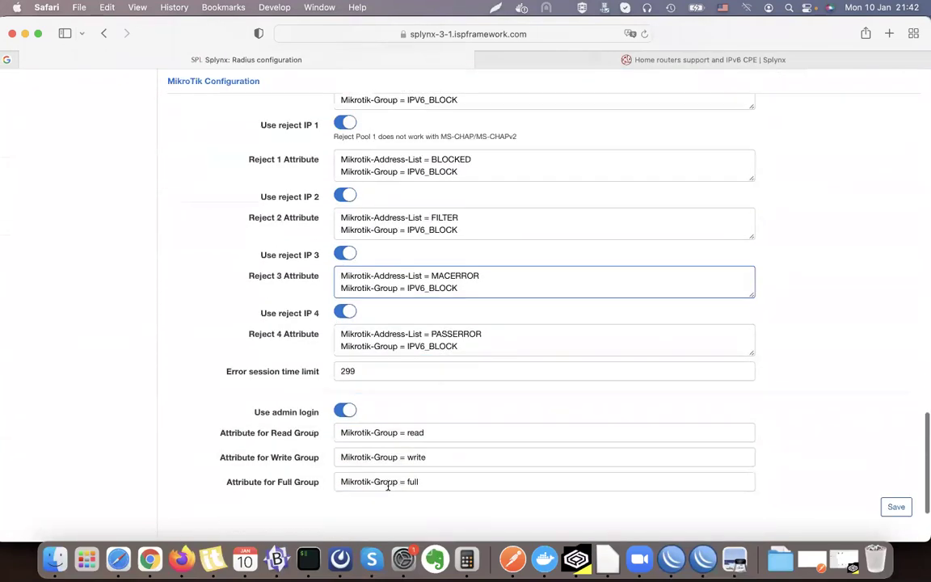
scroll(388, 485, "up", 5)
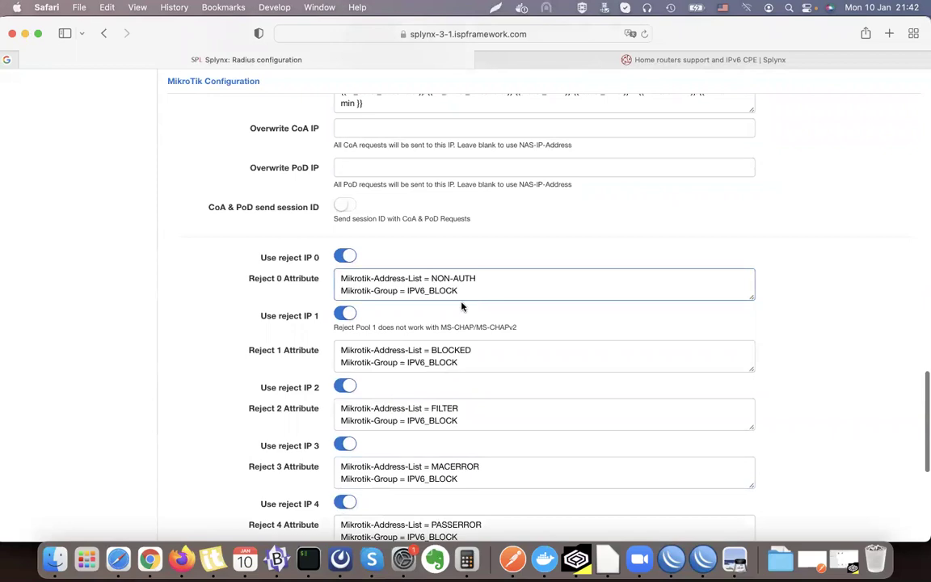
- Compare the Mikrotik-Group lines across the Reject 0 to Reject 4 attributes in the MikroTik configuration
mouse_move(337, 362)
left_mouse_down()
mouse_move(473, 364)
mouse_move(331, 362)
left_mouse_up()
left_click(480, 366)
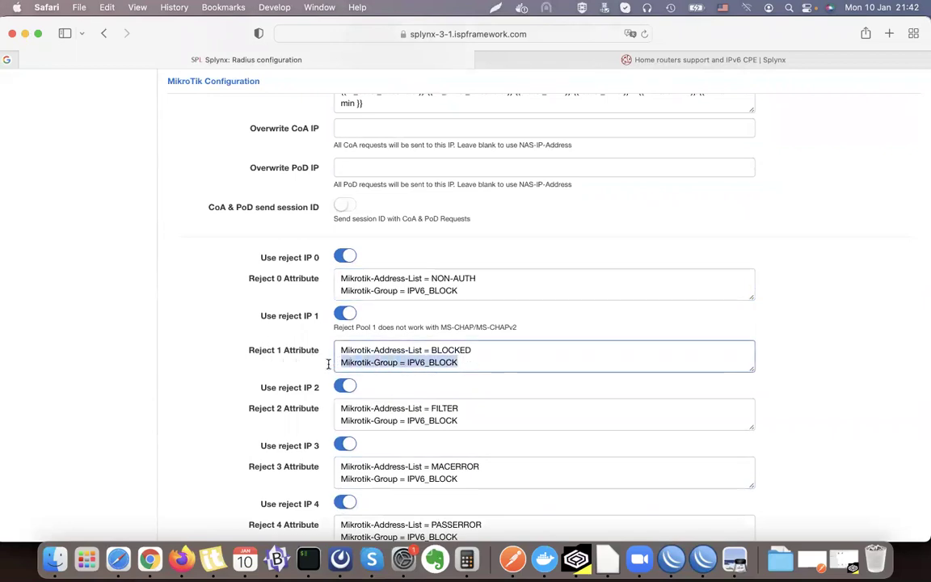
left_click(317, 372)
left_click(355, 284)
left_click_drag(340, 291, 557, 291)
left_click(477, 349)
scroll(477, 348, "down", 1)
left_click_drag(477, 348, 337, 342)
left_click(554, 391)
left_click_drag(554, 391, 229, 414)
left_click(426, 388)
- Look over the rest of the Radius configuration, including the admin login groups, reject IP addresses, and CoA attributes
scroll(421, 385, "down", 10)
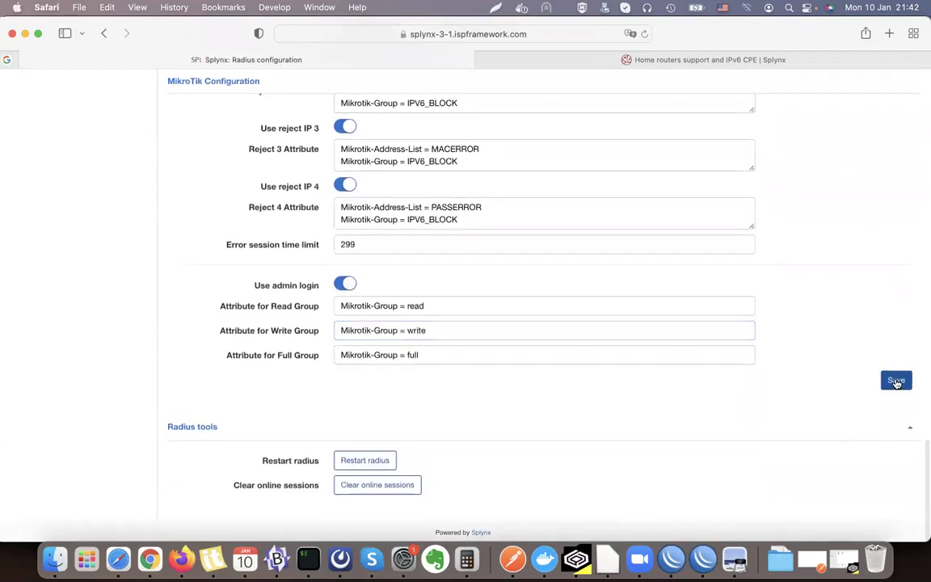
scroll(338, 408, "up", 15)
scroll(338, 408, "up", 5)
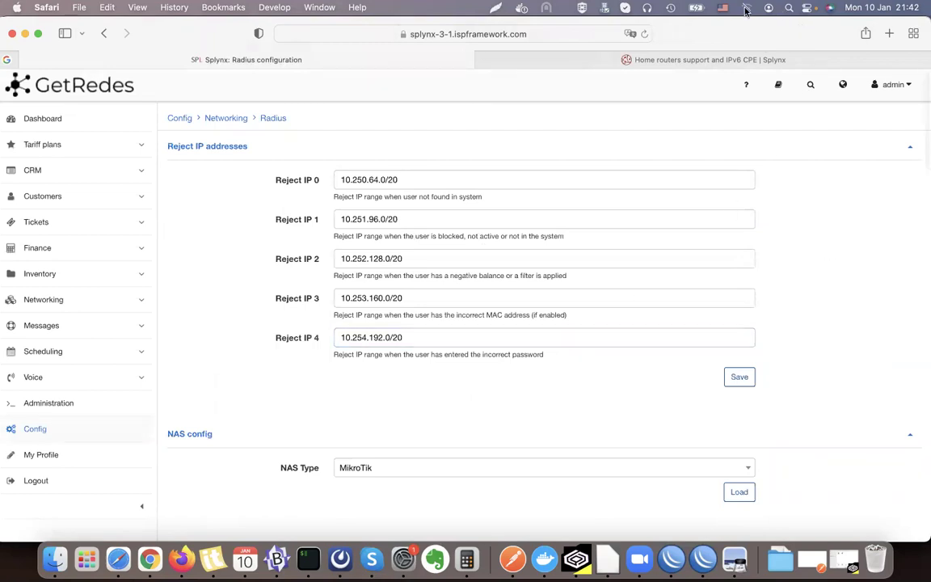
scroll(768, 282, "down", 20)
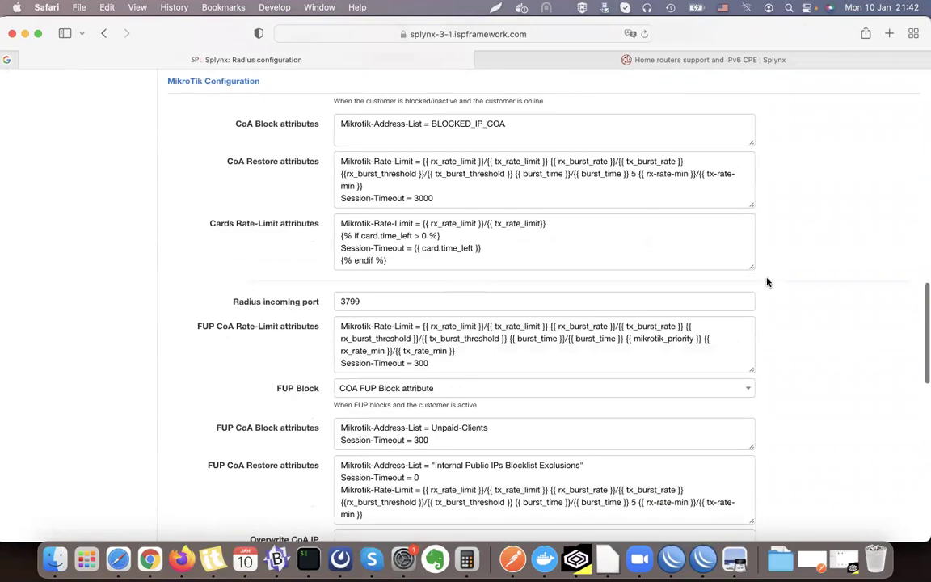
scroll(557, 310, "up", 4)
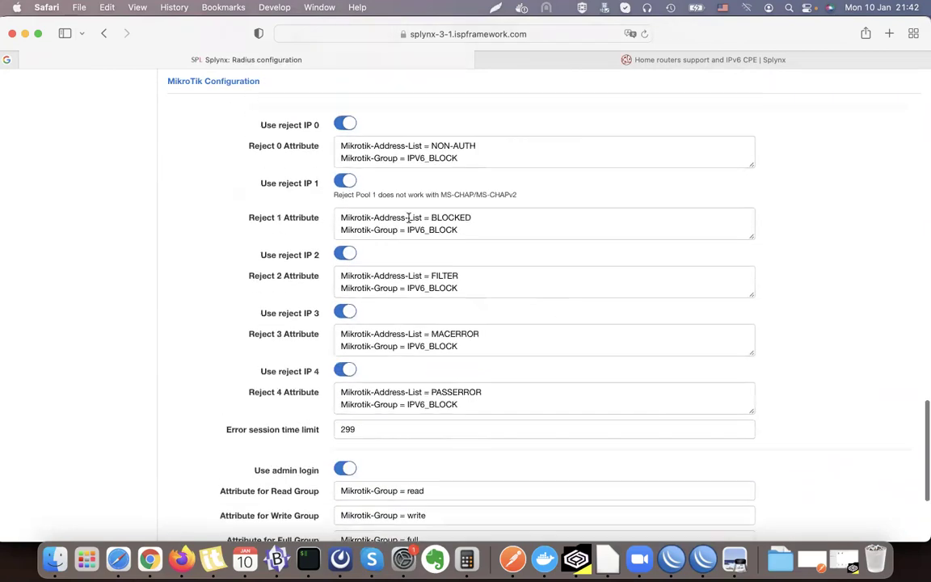
scroll(471, 166, "up", 3)
scroll(473, 170, "down", 1)
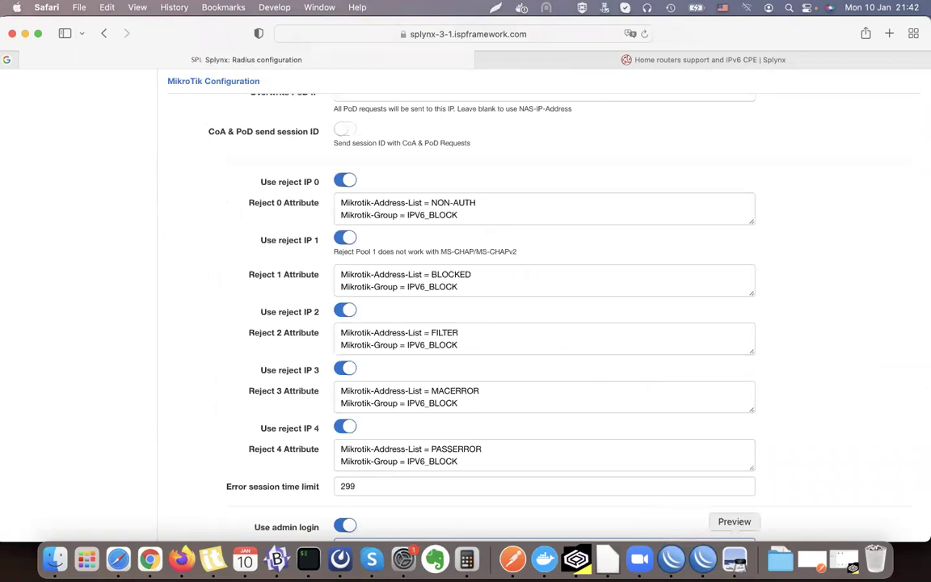
- Switch to Preview and copy the text "Delegated-IPv6-Prefix" from the blocking slide in SPLYNX_3-1.pdf
left_click(735, 562)
left_click_drag(224, 417, 486, 416)
right_click(472, 416)
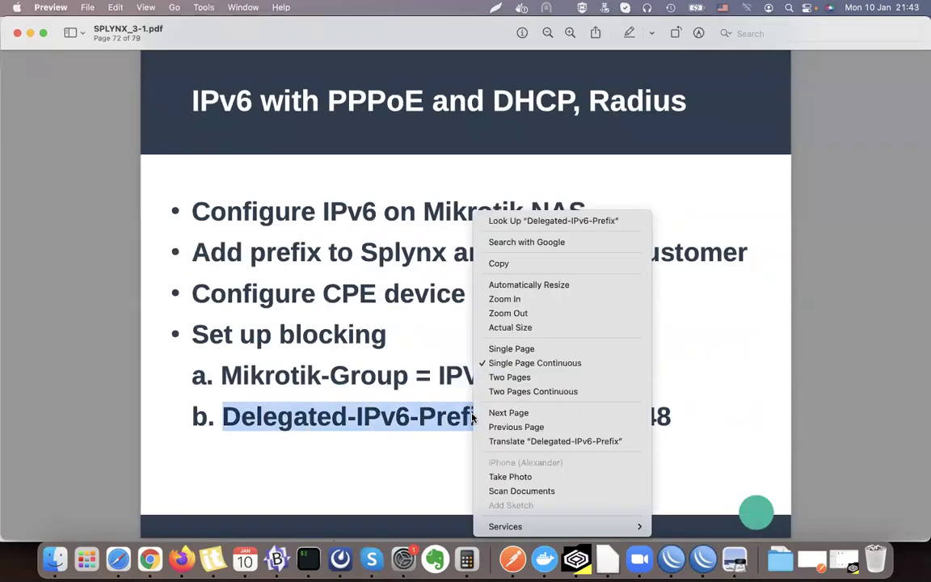
left_click(493, 263)
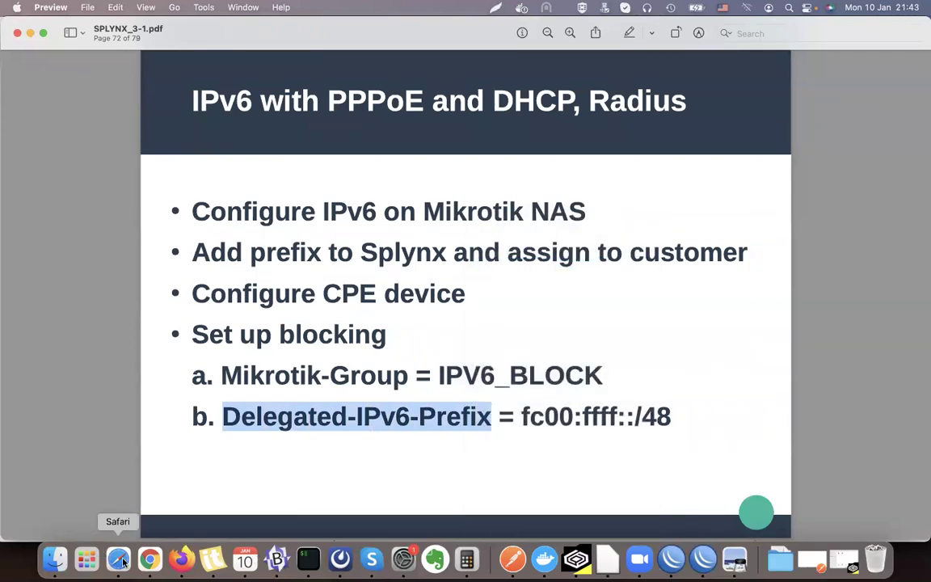
- Back in Splynx in Safari, replace the Mikrotik-Group line of the Reject 1 Attribute with "Delegated-IPv6-Prefix = ffff:ffff::/64"
left_click(118, 559)
left_click(485, 215)
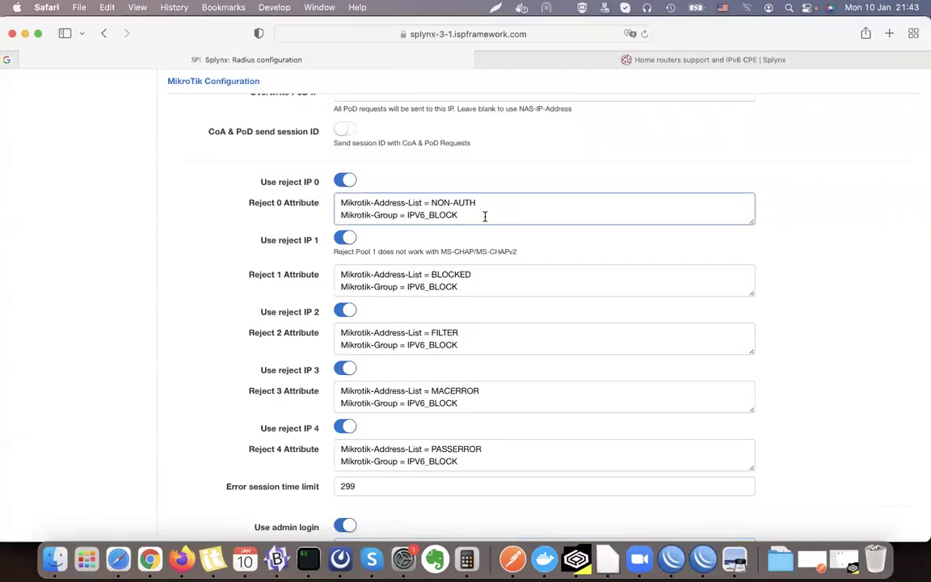
left_click(466, 287)
key("Return")
key("super+v")
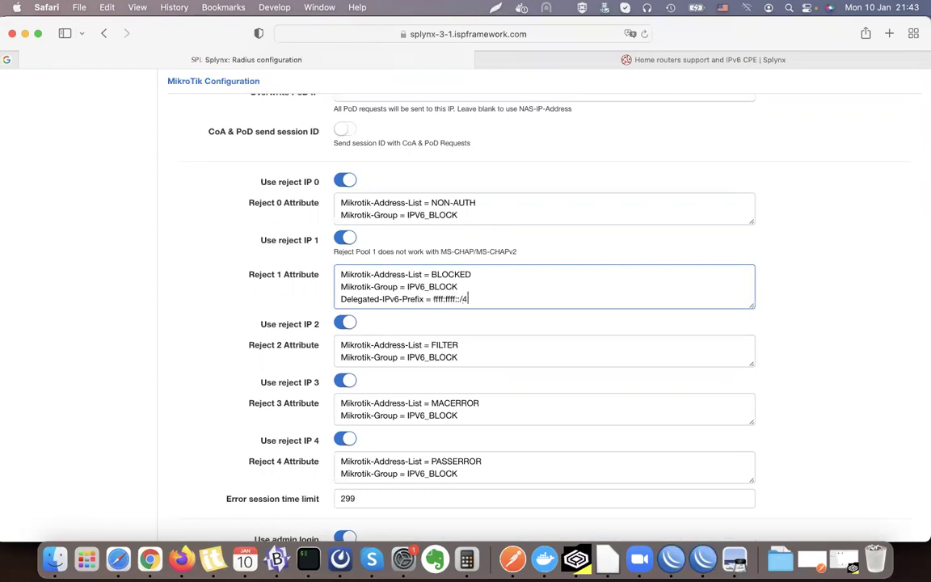
left_click_drag(459, 286, 298, 290)
key("BackSpace")
key("BackSpace")
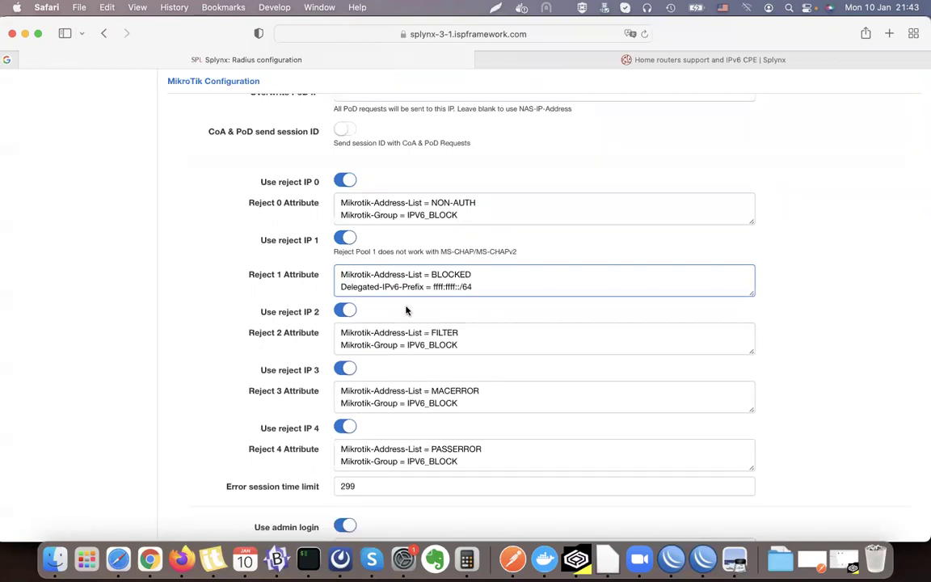
left_click_drag(338, 287, 488, 300)
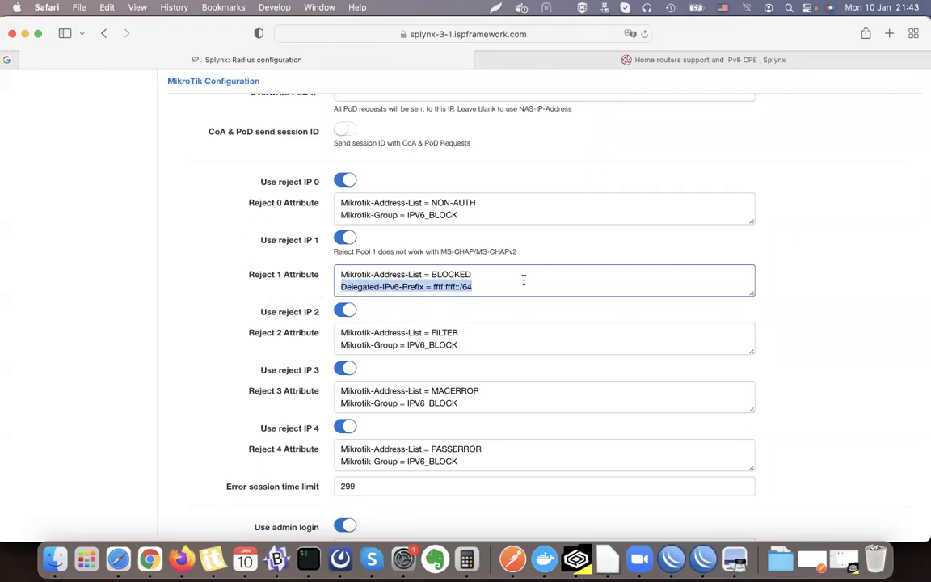
- Undo the Delegated-IPv6-Prefix edits in the Reject 1 Attribute and return to the start of the Radius configuration
key("super+z")
key("super+z")
key("super+z")
key("super+z")
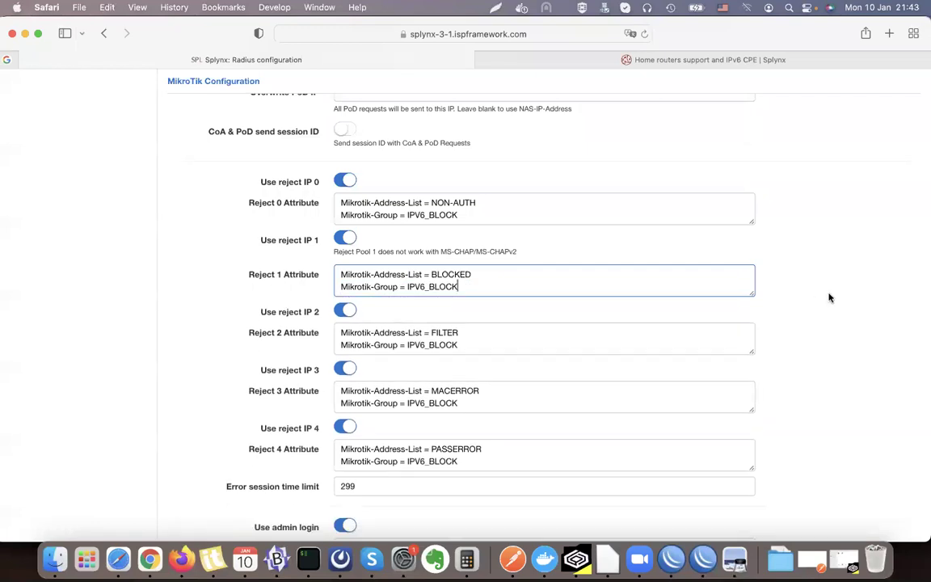
scroll(828, 297, "down", 5)
scroll(828, 297, "up", 15)
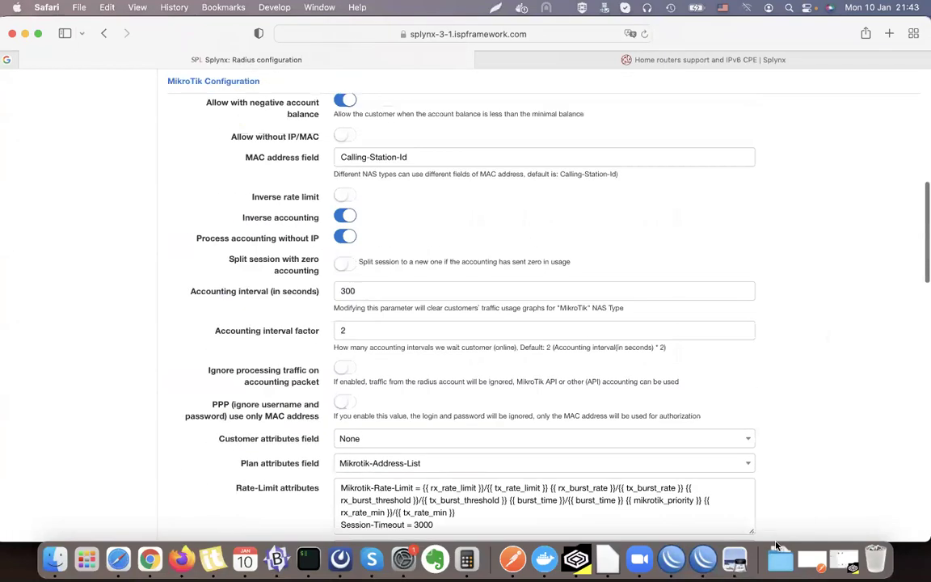
scroll(772, 156, "up", 10)
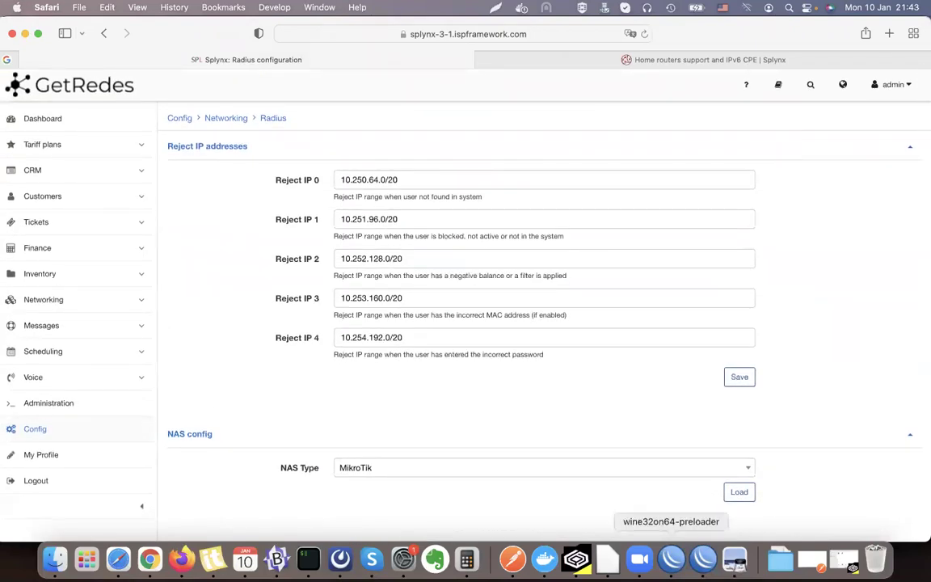
- Switch to WinBox and look at the default and IPV6_BLOCK PPP profiles on the RB2011 router
left_click(672, 557)
left_click_drag(654, 70, 672, 78)
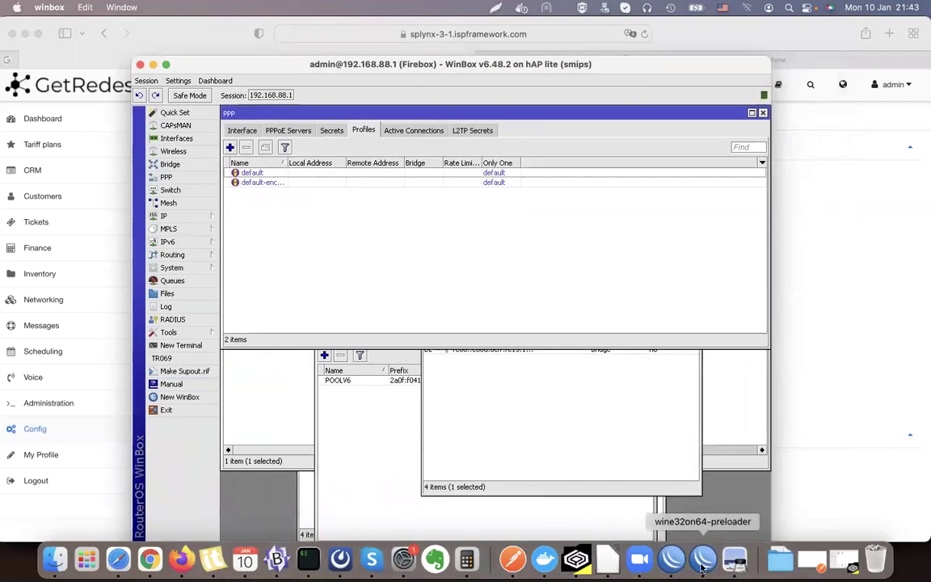
left_click(735, 558)
left_click(405, 147)
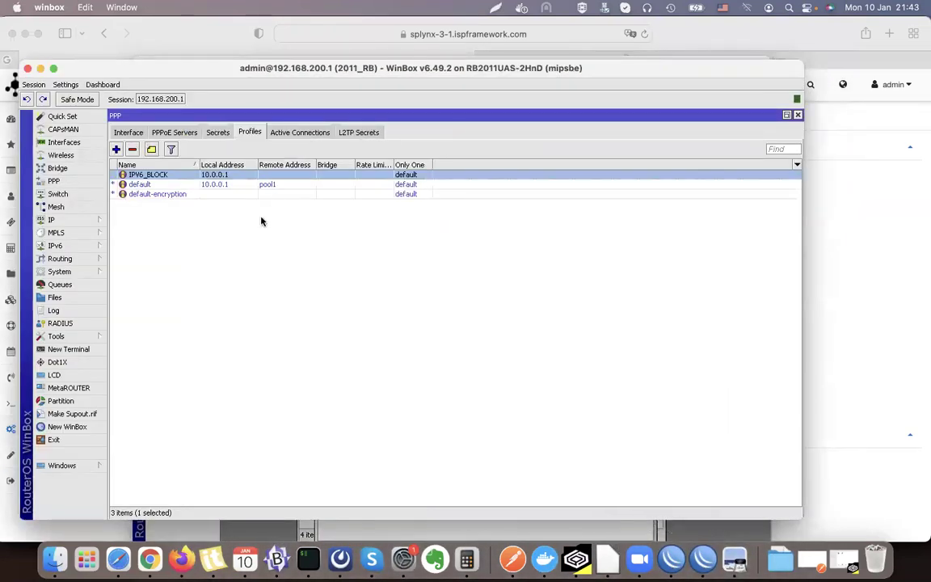
left_click(248, 185)
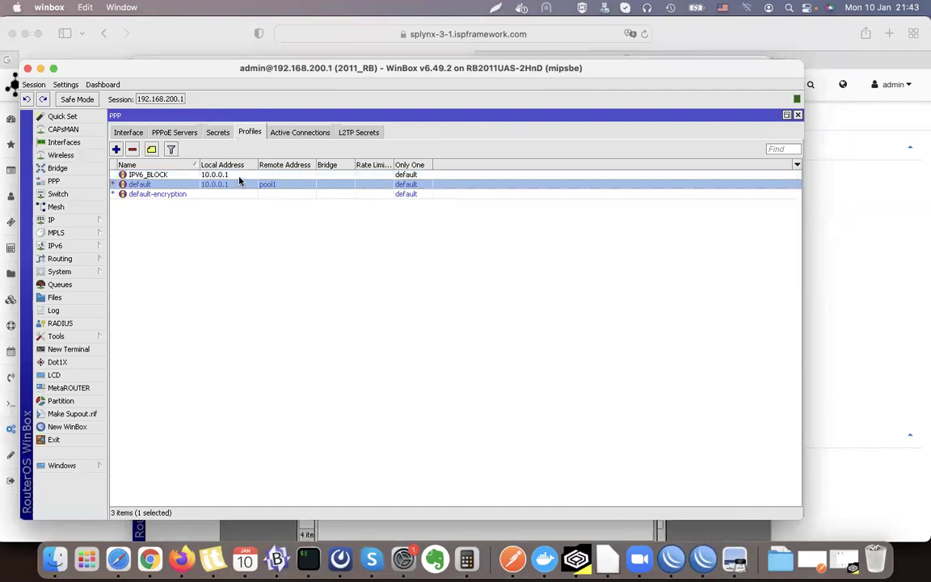
- Open the RB2011's IPv6 DHCP servers, inspect the settings of server1 on ether4, and close them without changes
left_click(51, 247)
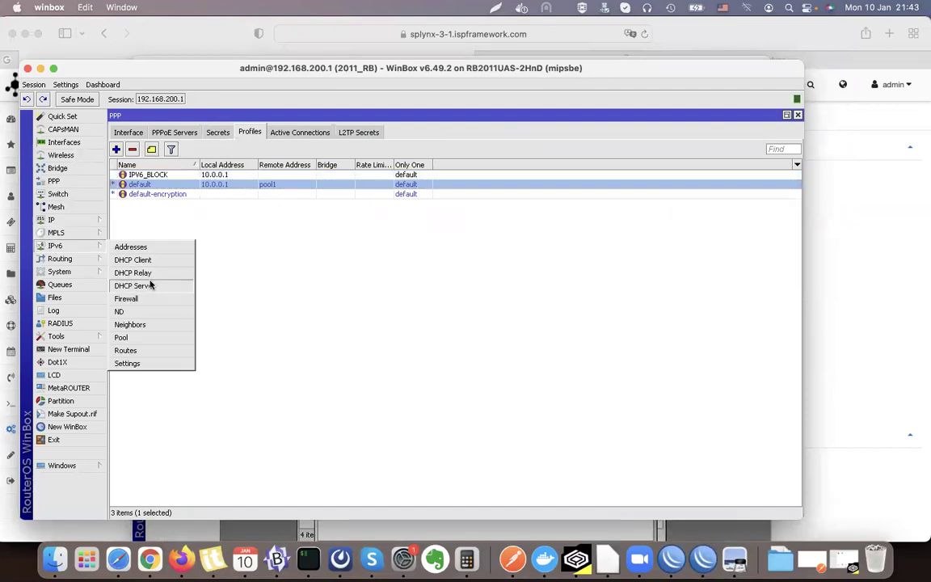
left_click(322, 222)
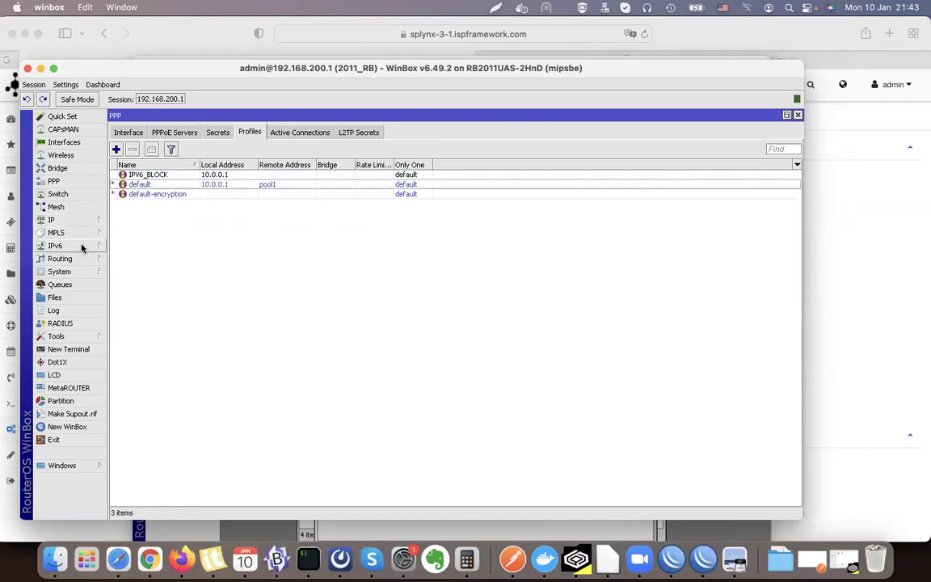
left_click(81, 248)
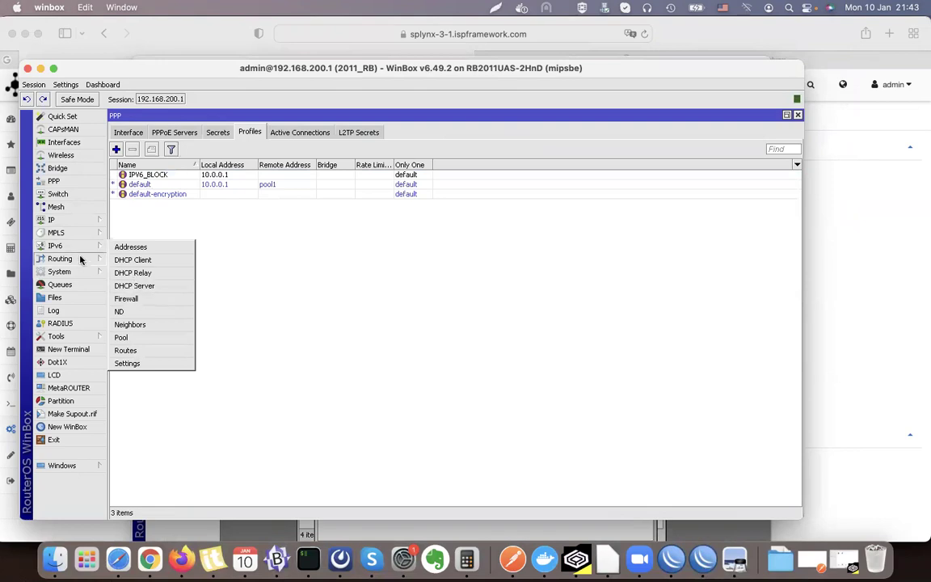
left_click(134, 286)
double_click(316, 260)
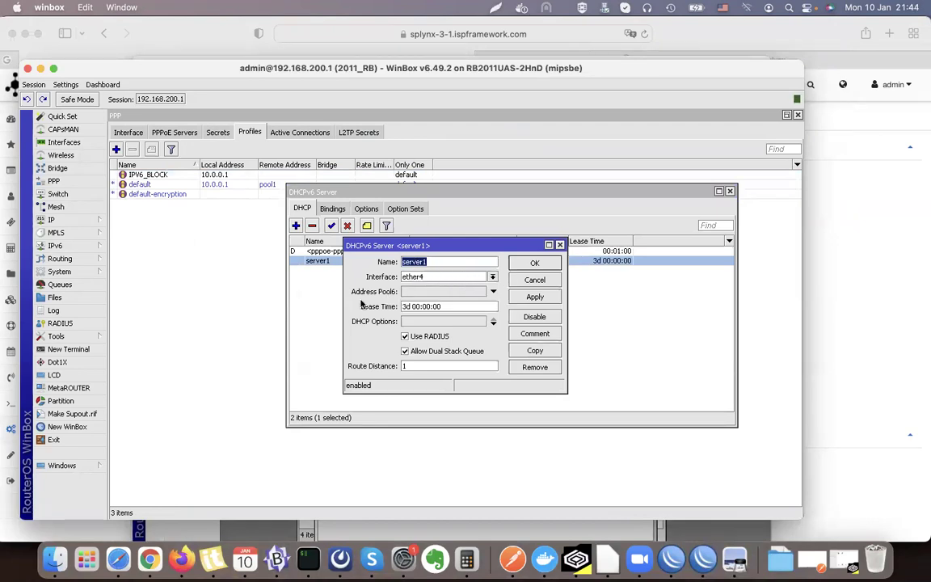
left_click_drag(440, 250, 484, 214)
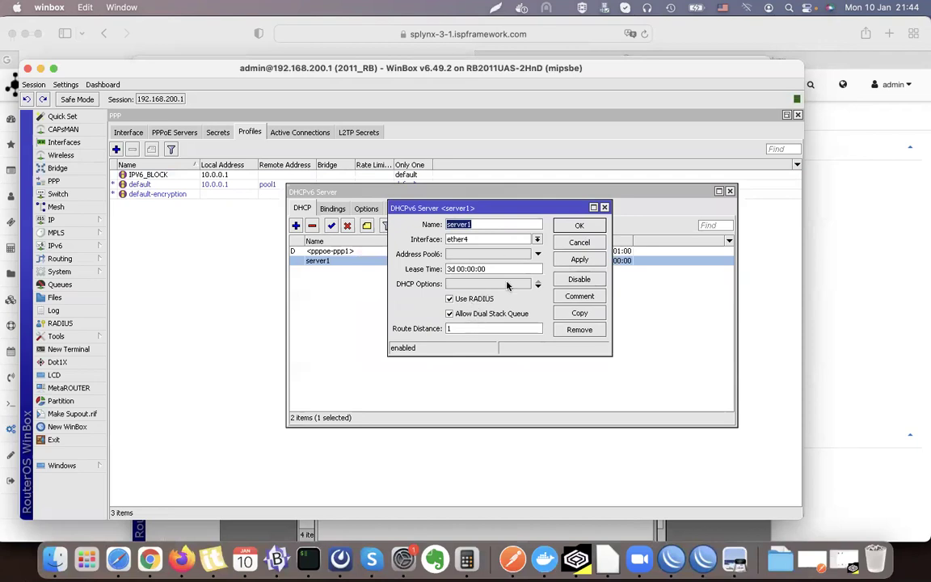
left_click(579, 242)
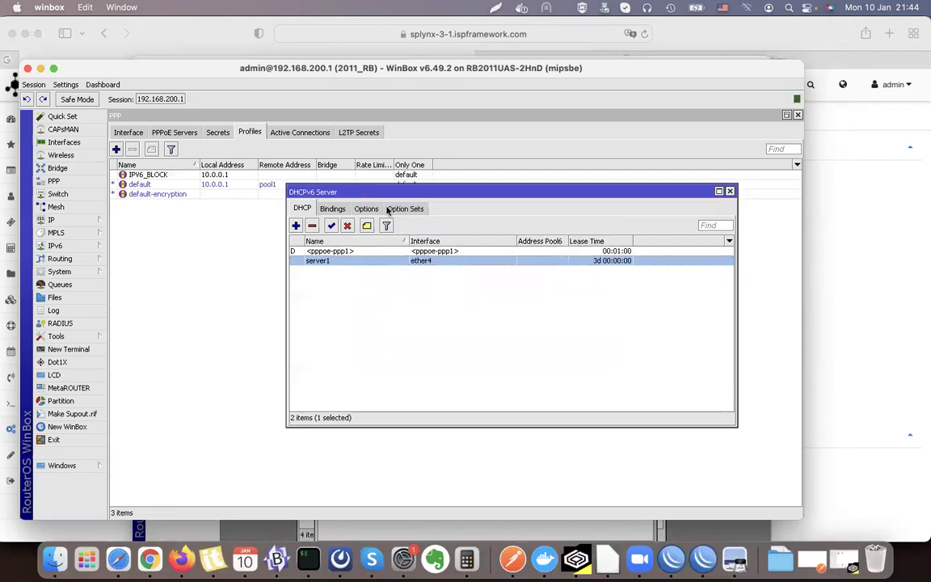
left_click(450, 251)
left_click(440, 261)
double_click(426, 261)
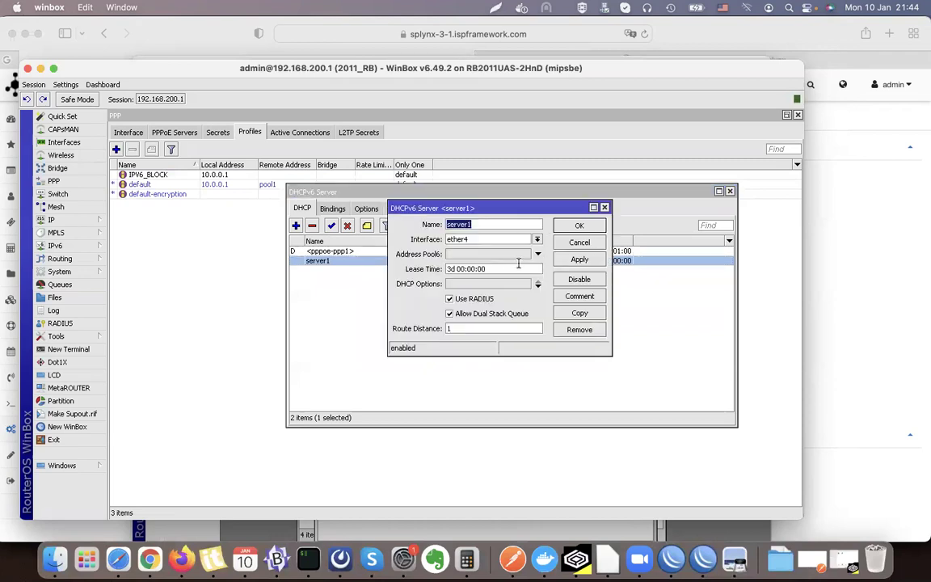
left_click(606, 208)
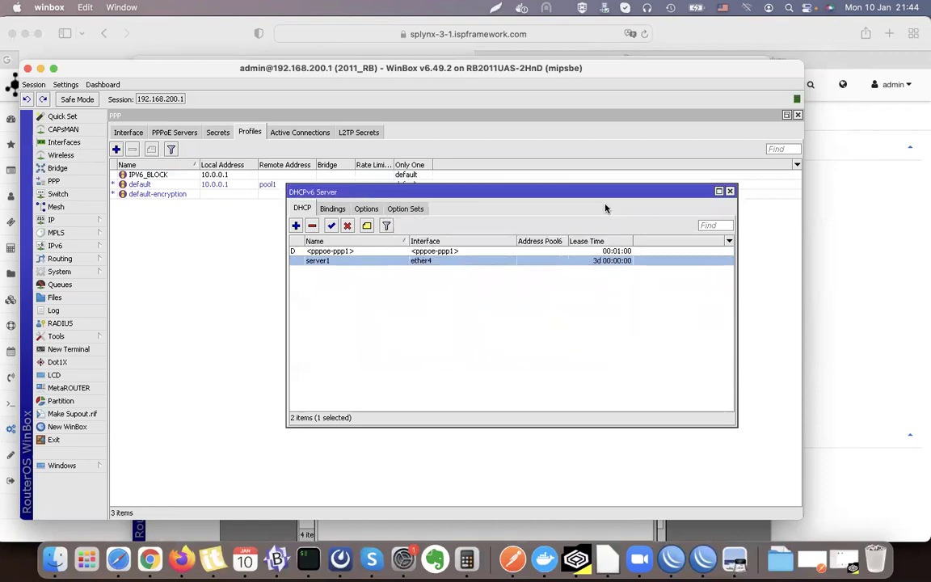
- Examine the DHCPv6 server bindings, focusing on the prefix bound to server1
left_click(334, 209)
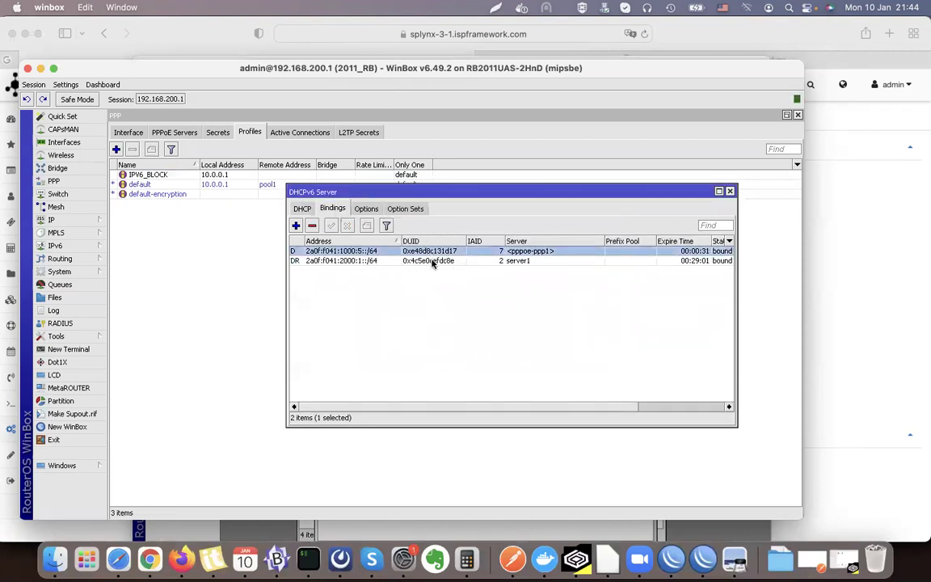
left_click(433, 261)
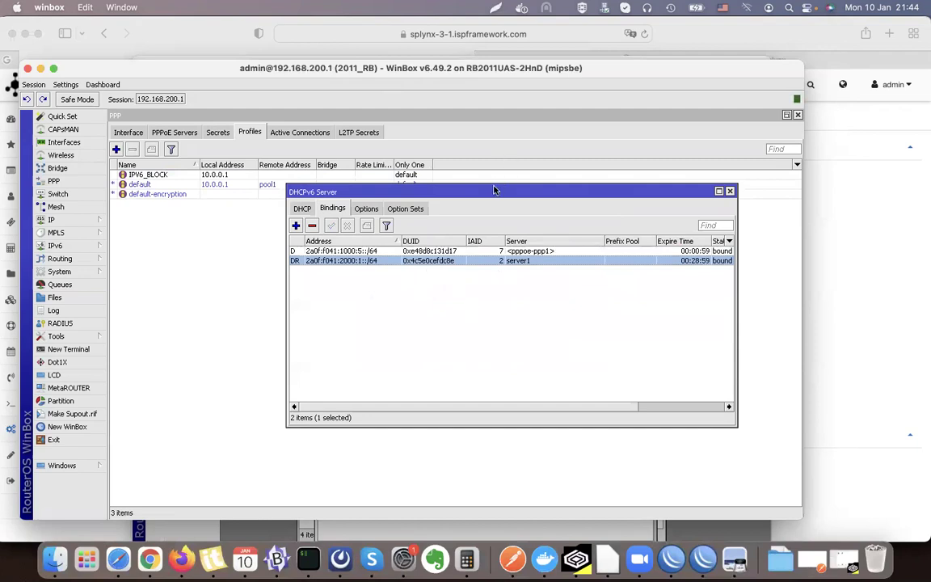
left_click_drag(494, 189, 495, 172)
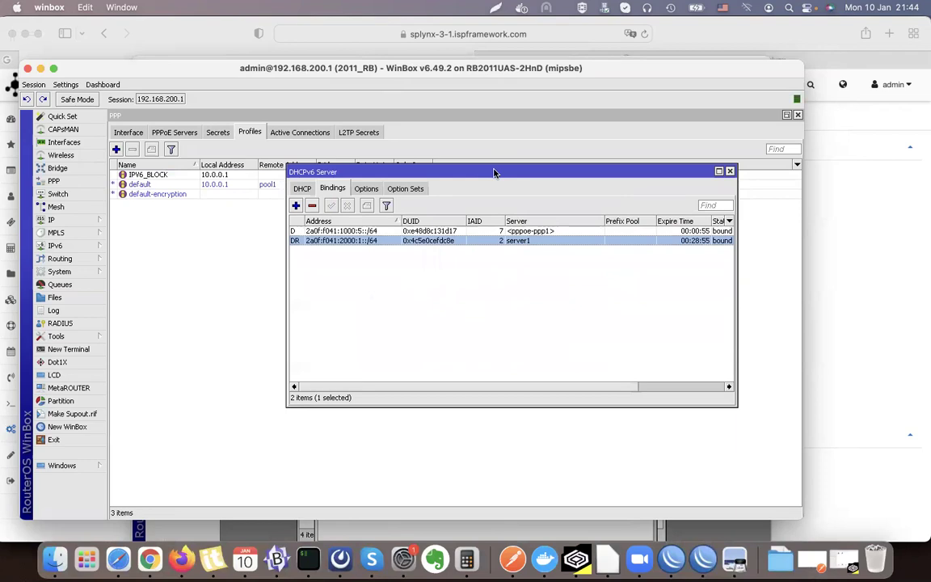
- Open the RB2011's RADIUS server entry, check its enabled services and connection settings, and close it
left_click(79, 326)
double_click(389, 249)
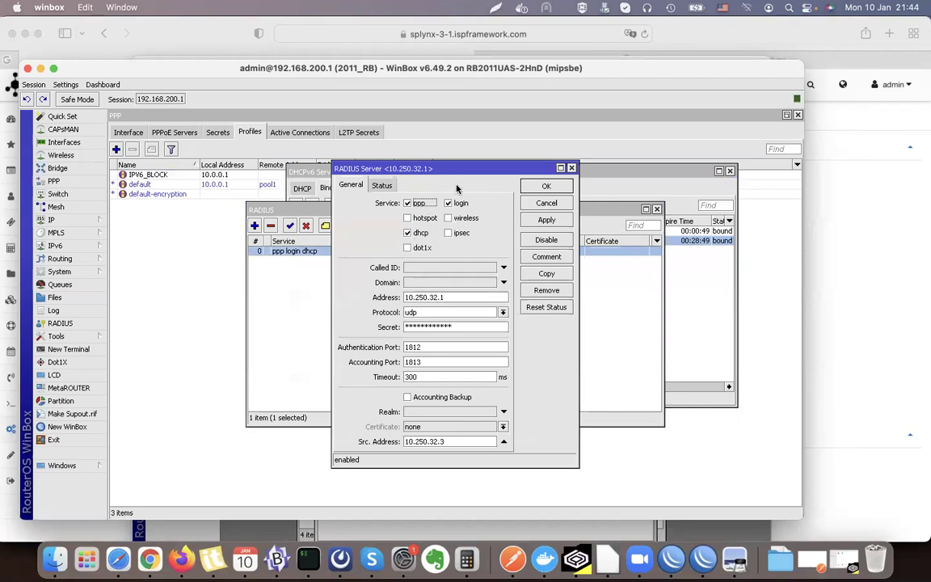
left_click(571, 169)
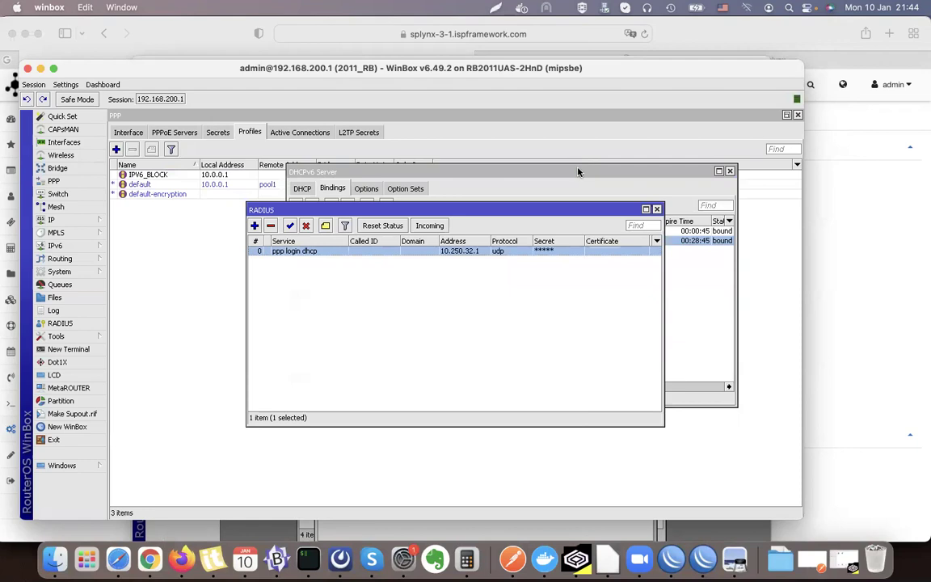